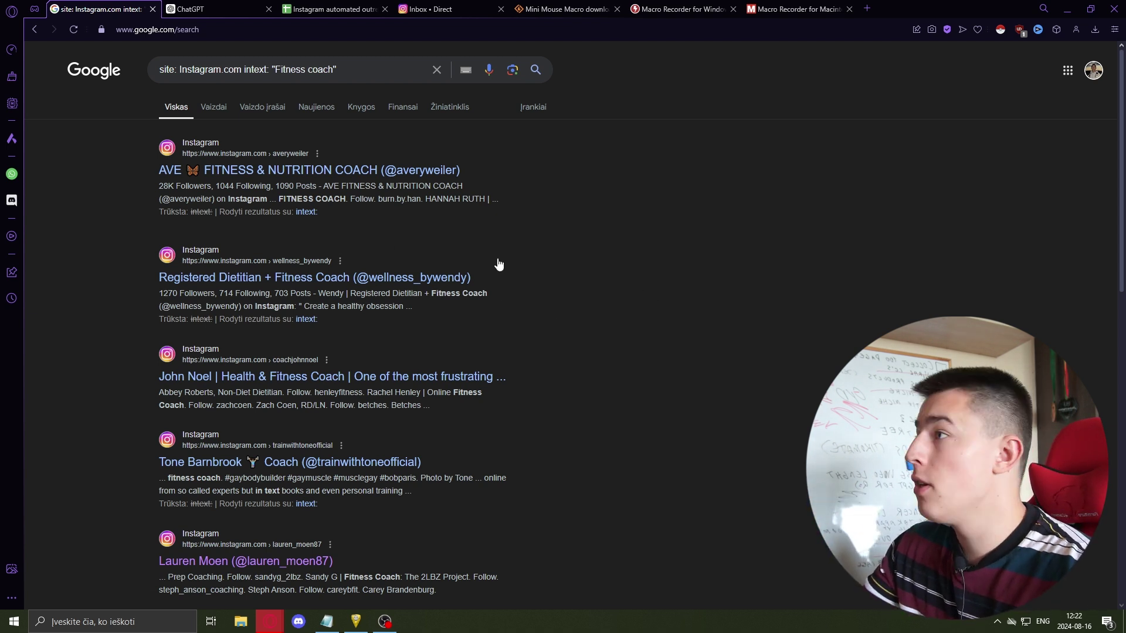
- Look through the open Instagram inbox, Google search and ChatGPT pages, ending on the Instagram inbox
{"action": "left_click", "coordinate": [441, 6]}
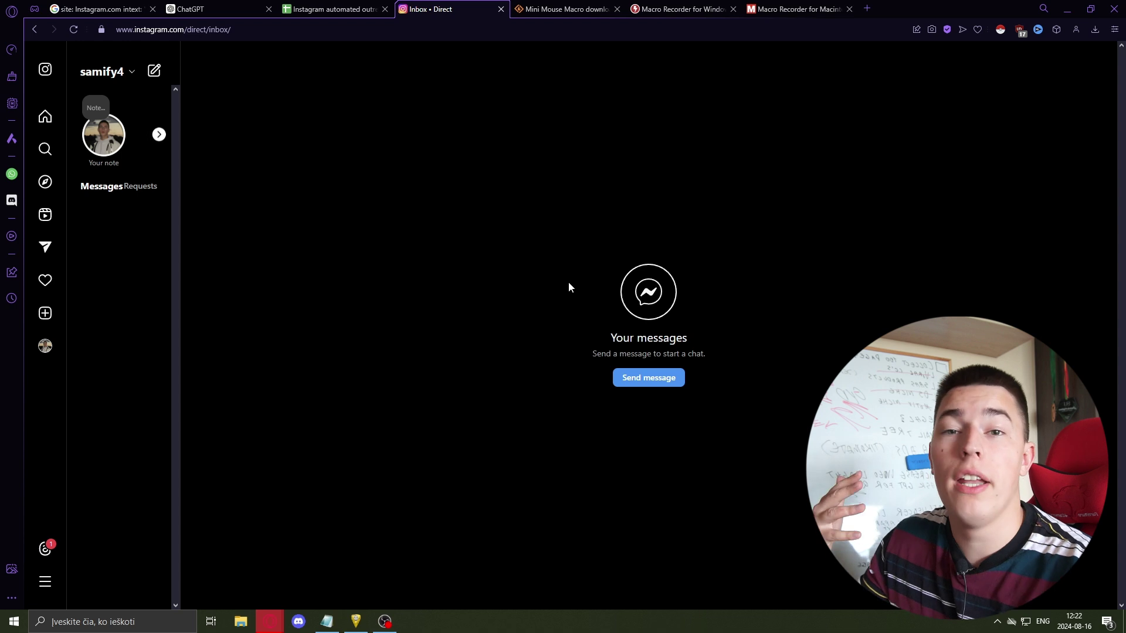
{"action": "left_click", "coordinate": [120, 7]}
{"action": "left_click", "coordinate": [206, 5]}
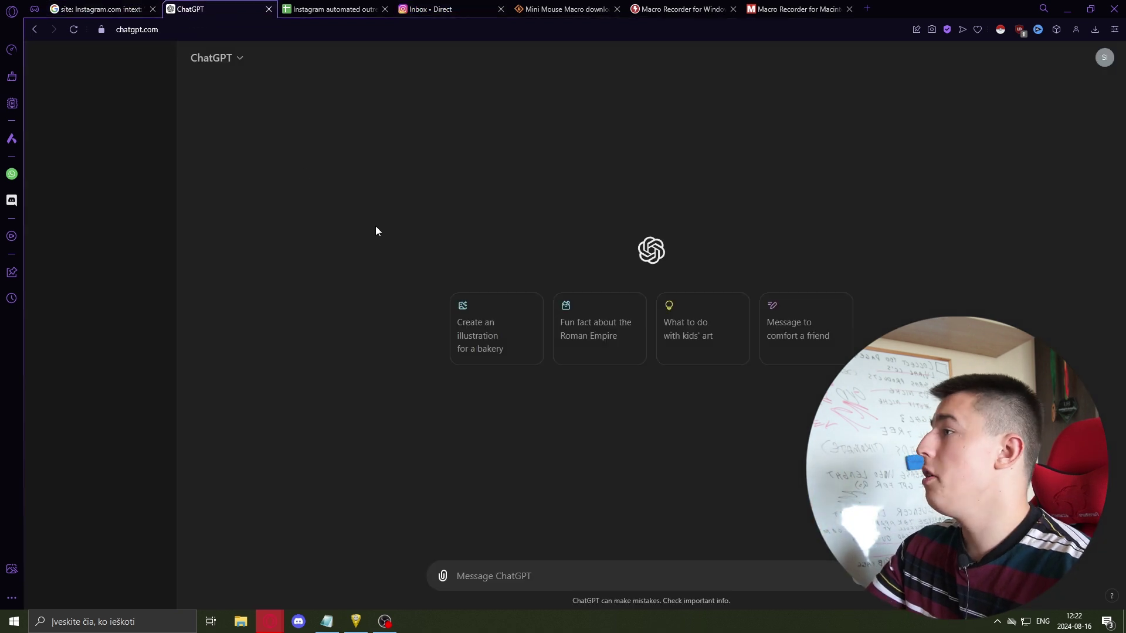
{"action": "key", "text": "ctrl+Tab"}
{"action": "key", "text": "ctrl+Tab"}
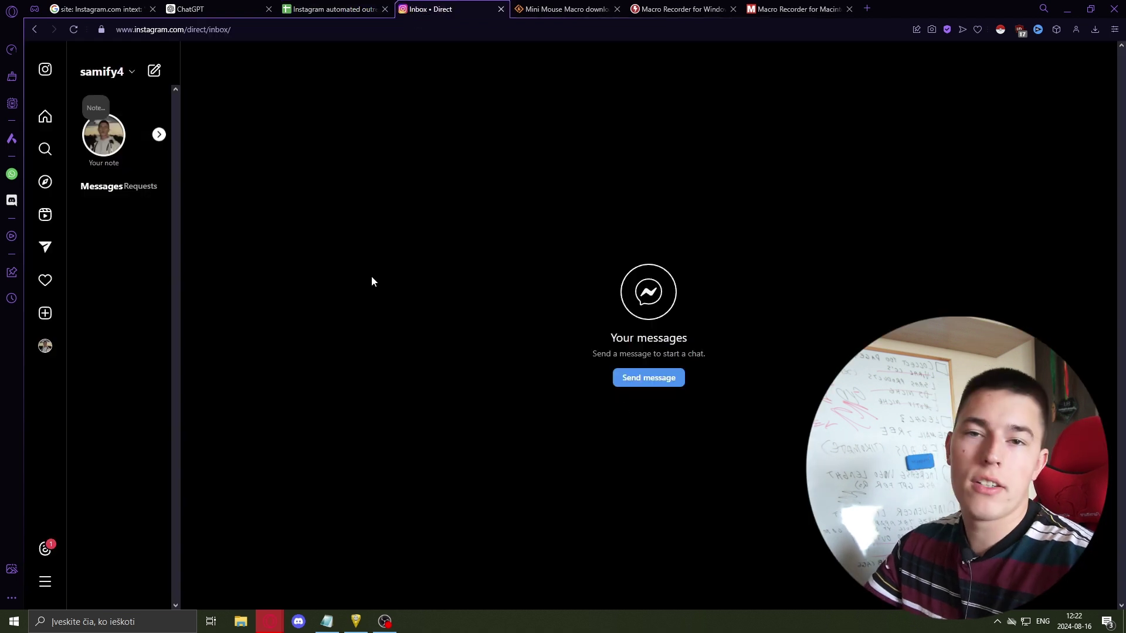
- View the Mini Mouse Macro download page, bring up the macro recorder window over it, and minimize the recorder
{"action": "left_click", "coordinate": [585, 9]}
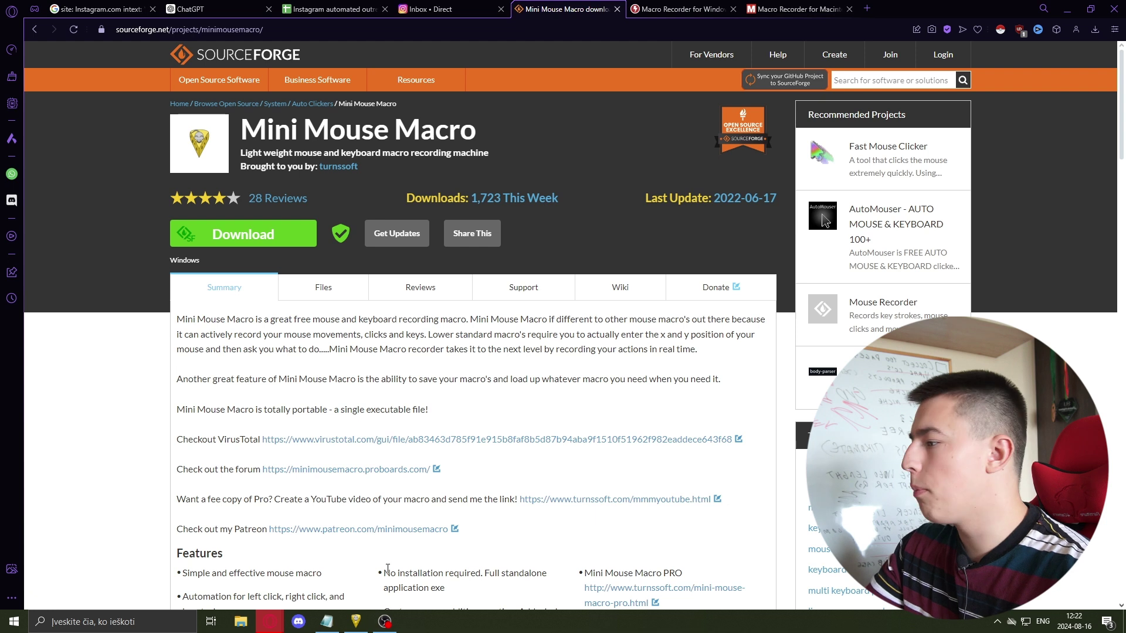
{"action": "left_click", "coordinate": [356, 621]}
{"action": "left_click_drag", "start_coordinate": [220, 97], "coordinate": [344, 163]}
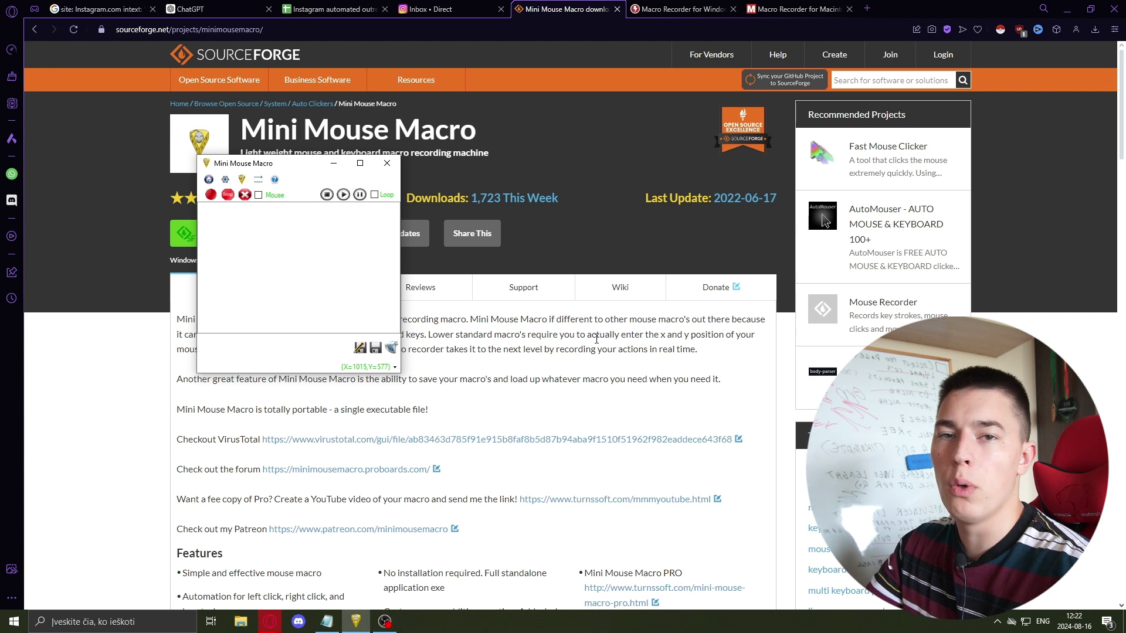
{"action": "left_click", "coordinate": [334, 163]}
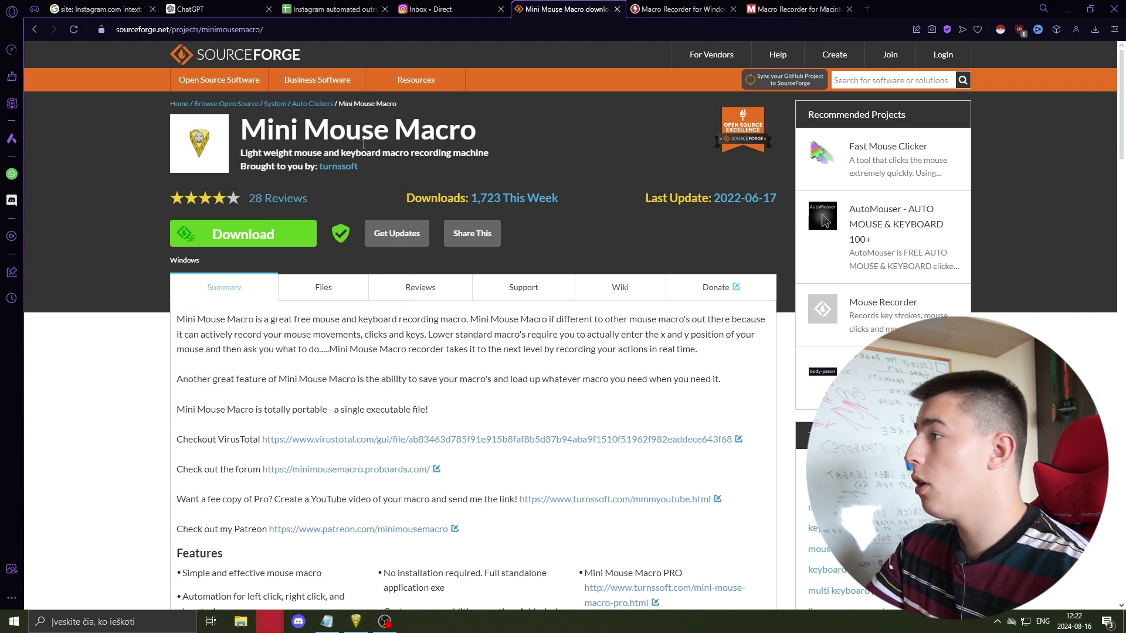
- Check the Macro Recorder pages for Windows and for Macintosh, and close both of them
{"action": "left_click", "coordinate": [680, 9]}
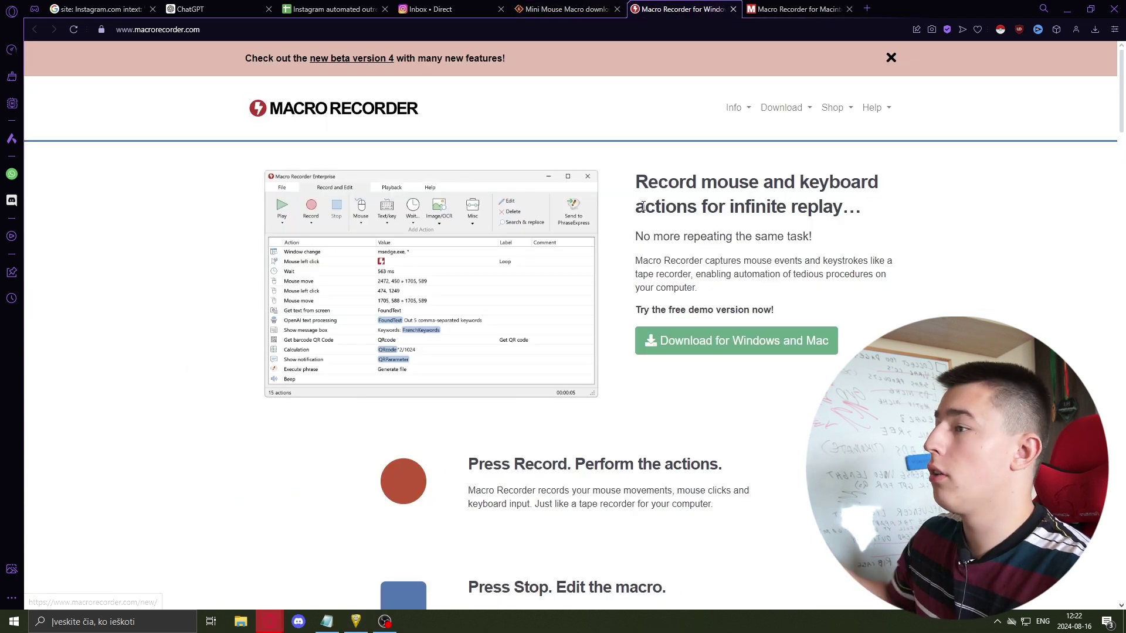
{"action": "key", "text": "ctrl+Tab"}
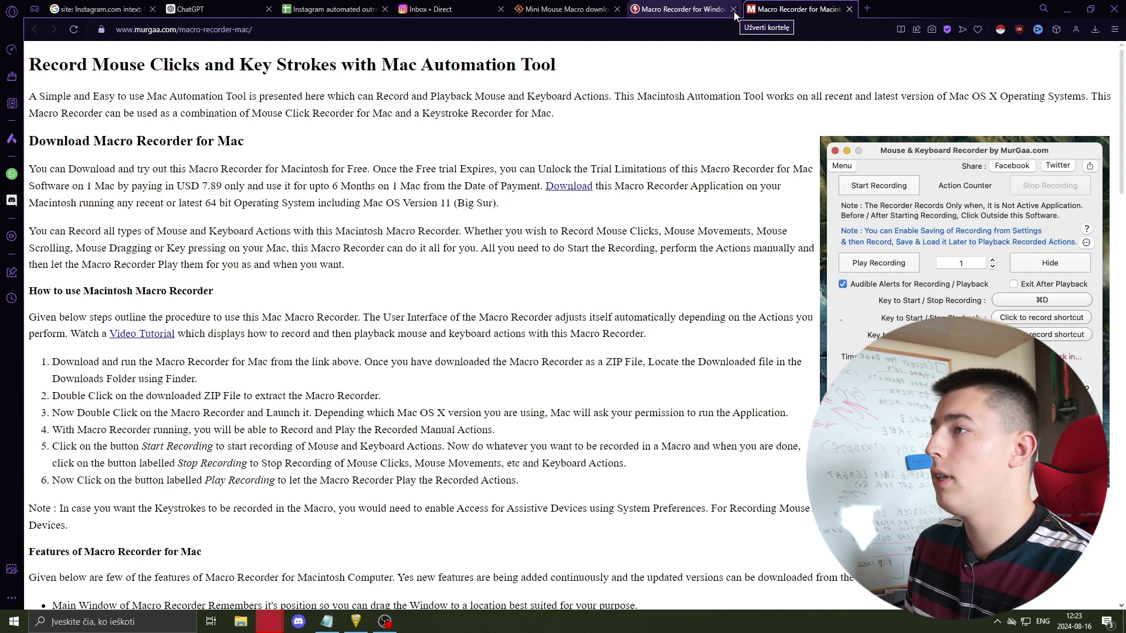
{"action": "left_click", "coordinate": [734, 9]}
{"action": "left_click", "coordinate": [733, 9]}
- Compare the Google query site: Instagram.com intext: "Fitness coach" with its copy in the Notepad notes
{"action": "left_click", "coordinate": [91, 9]}
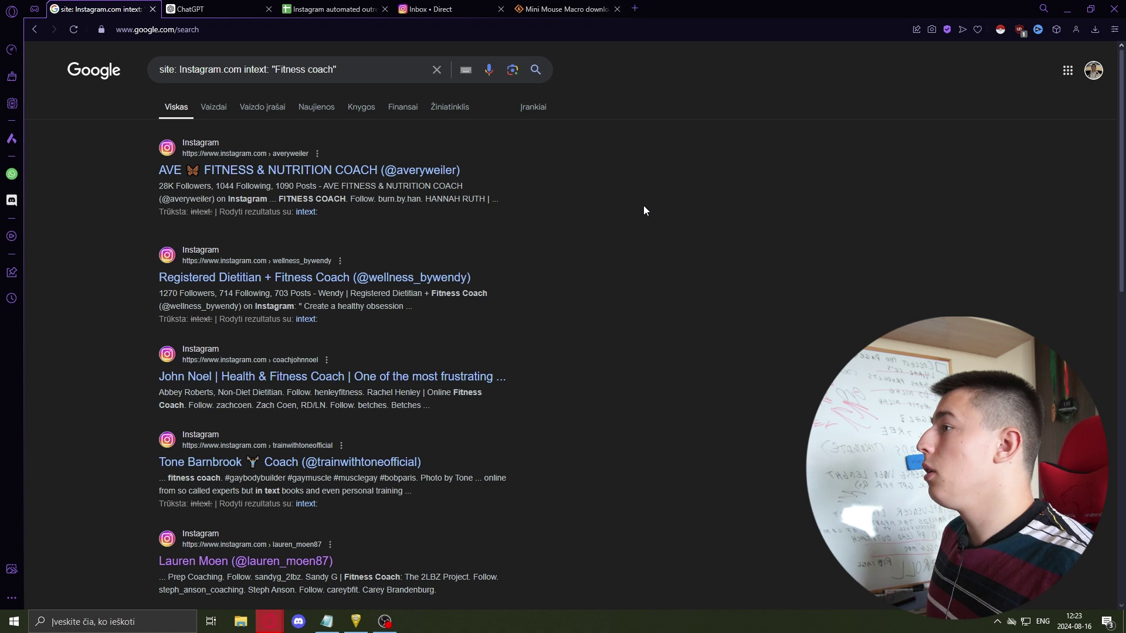
{"action": "triple_click", "coordinate": [258, 69]}
{"action": "key", "text": "alt+Tab"}
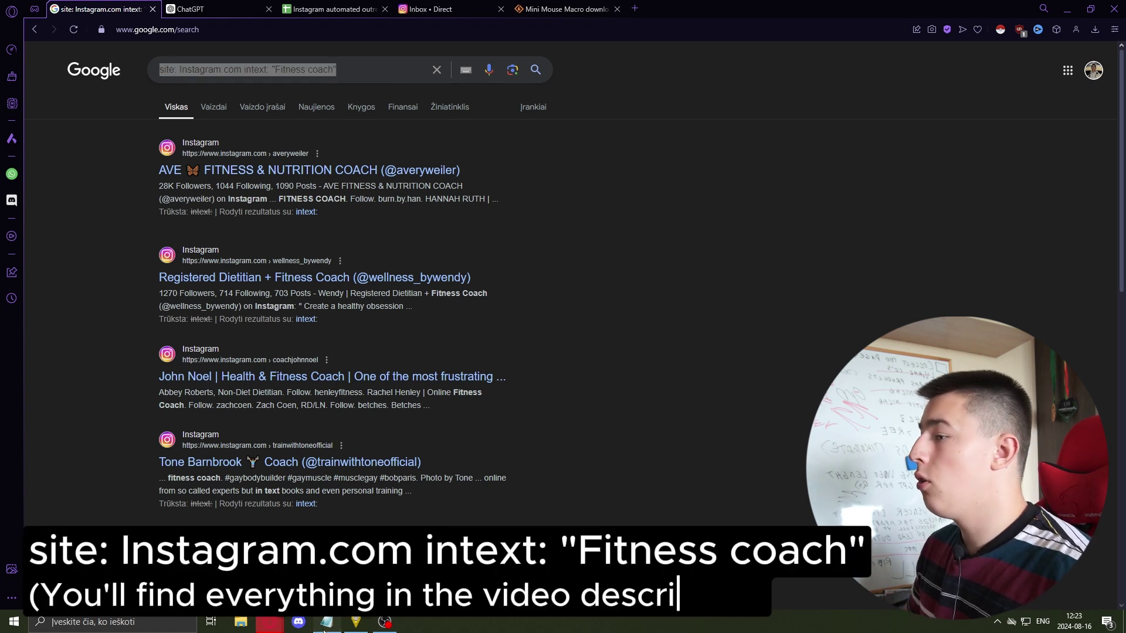
{"action": "left_click_drag", "start_coordinate": [983, 125], "coordinate": [755, 121]}
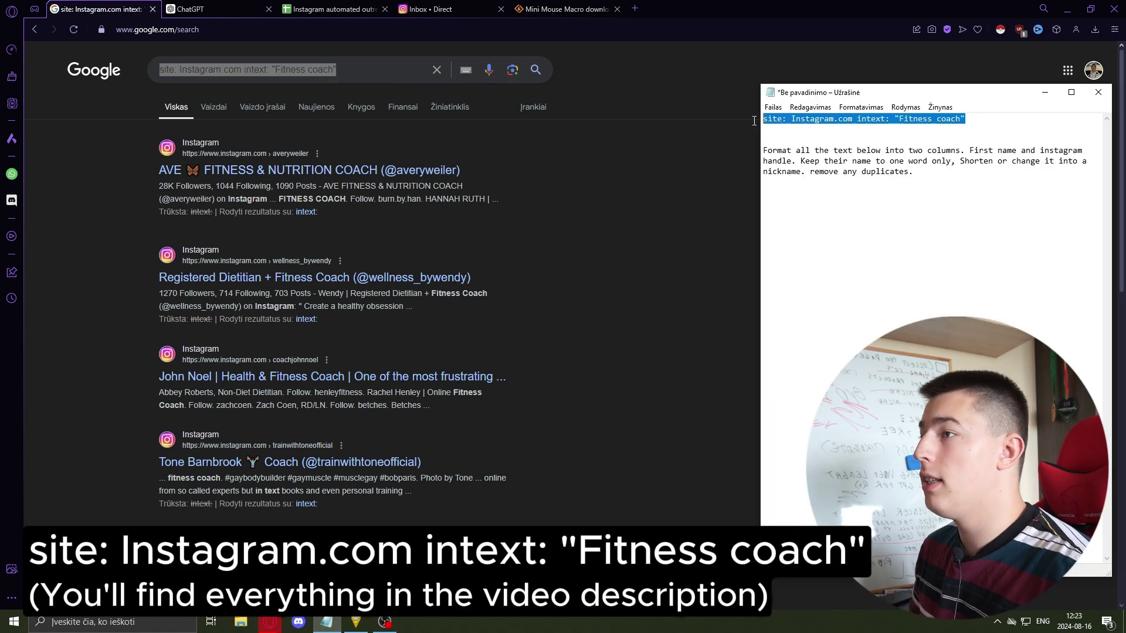
{"action": "left_click", "coordinate": [116, 162]}
{"action": "left_click", "coordinate": [313, 70]}
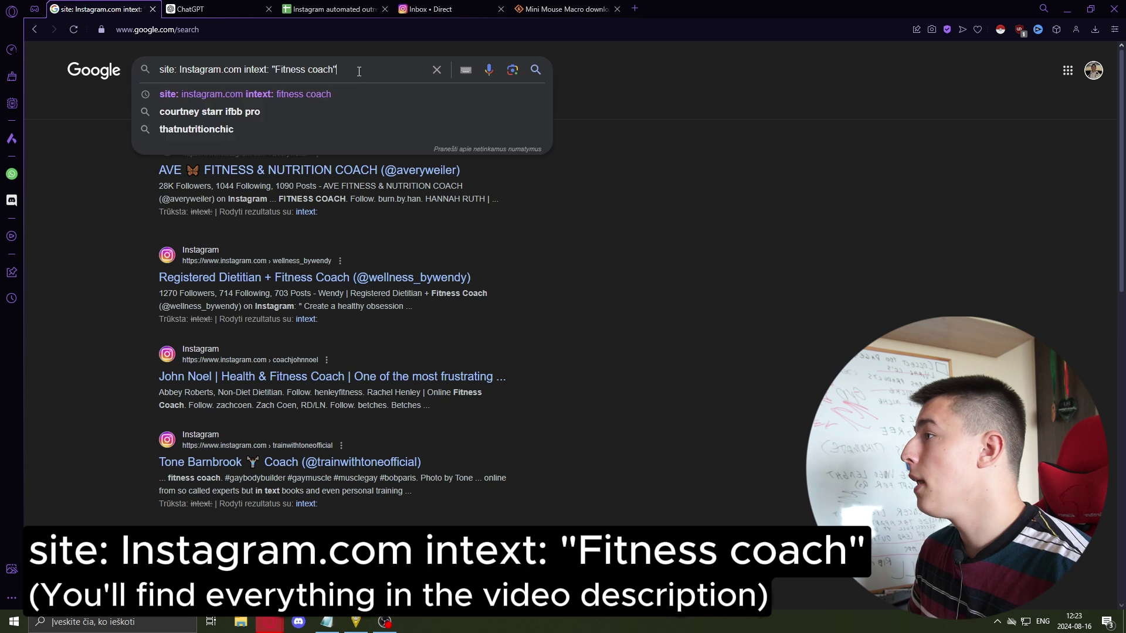
- Highlight the Instagram.com site part and the "Fitness coach" phrase within the Google query
{"action": "left_click_drag", "start_coordinate": [190, 69], "coordinate": [242, 69]}
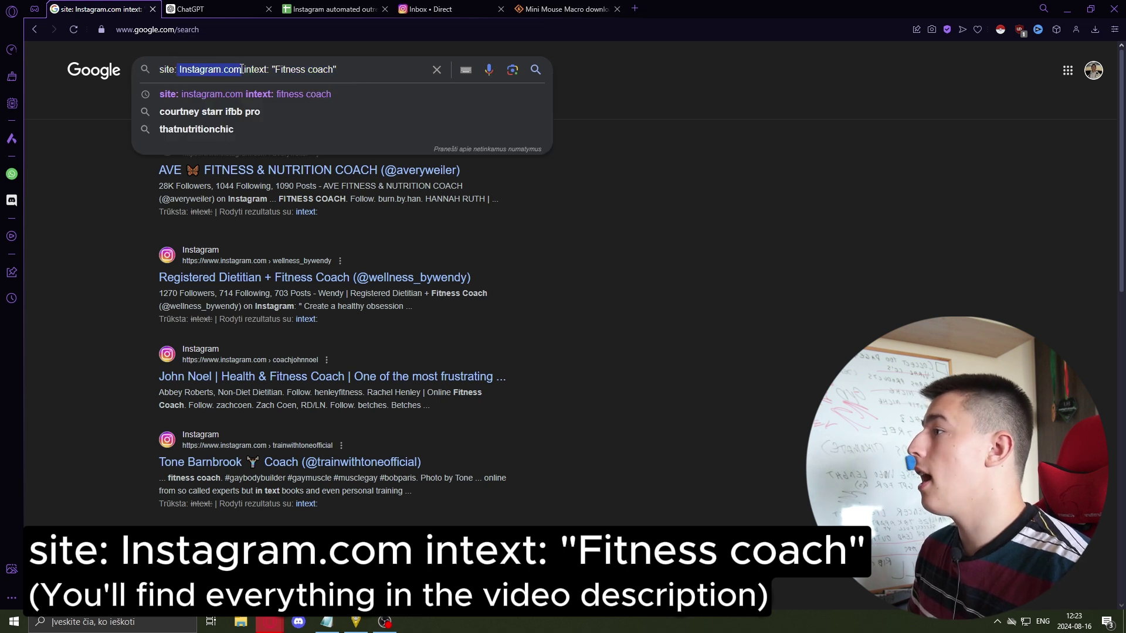
{"action": "left_click", "coordinate": [276, 69]}
{"action": "left_click_drag", "start_coordinate": [278, 70], "coordinate": [331, 69]}
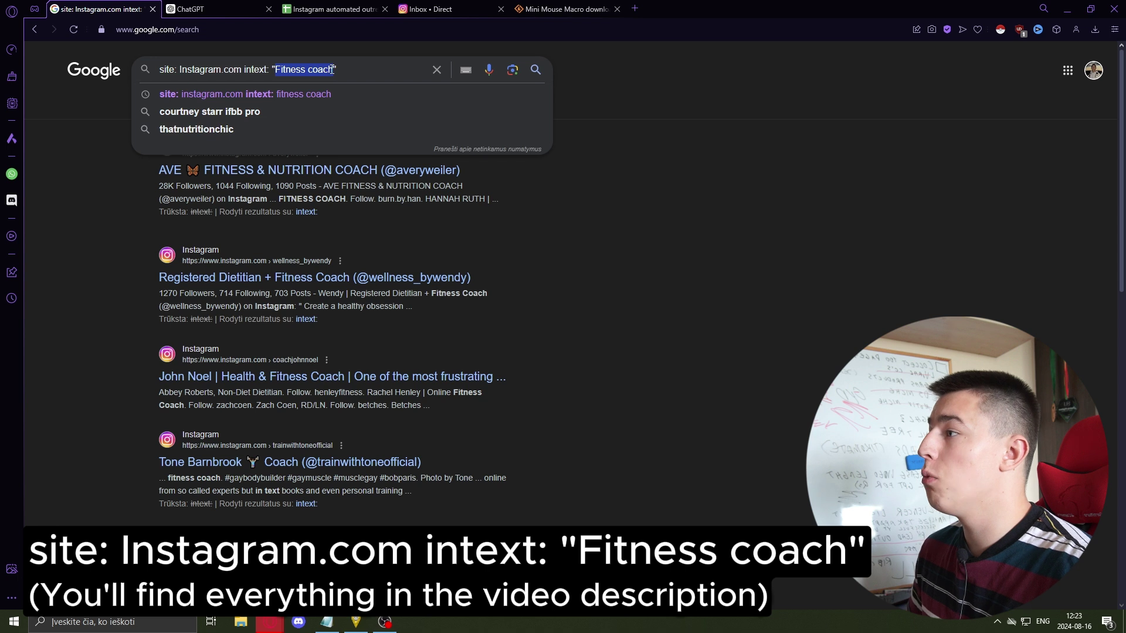
{"action": "left_click", "coordinate": [638, 231]}
- Examine the Google results for the phrase "Fitness coach", from the first listing down to the page links
{"action": "left_click_drag", "start_coordinate": [279, 197], "coordinate": [346, 199]}
{"action": "left_click_drag", "start_coordinate": [432, 293], "coordinate": [516, 294]}
{"action": "left_click", "coordinate": [515, 294]}
{"action": "scroll", "coordinate": [227, 312], "scroll_direction": "down", "scroll_amount": 10}
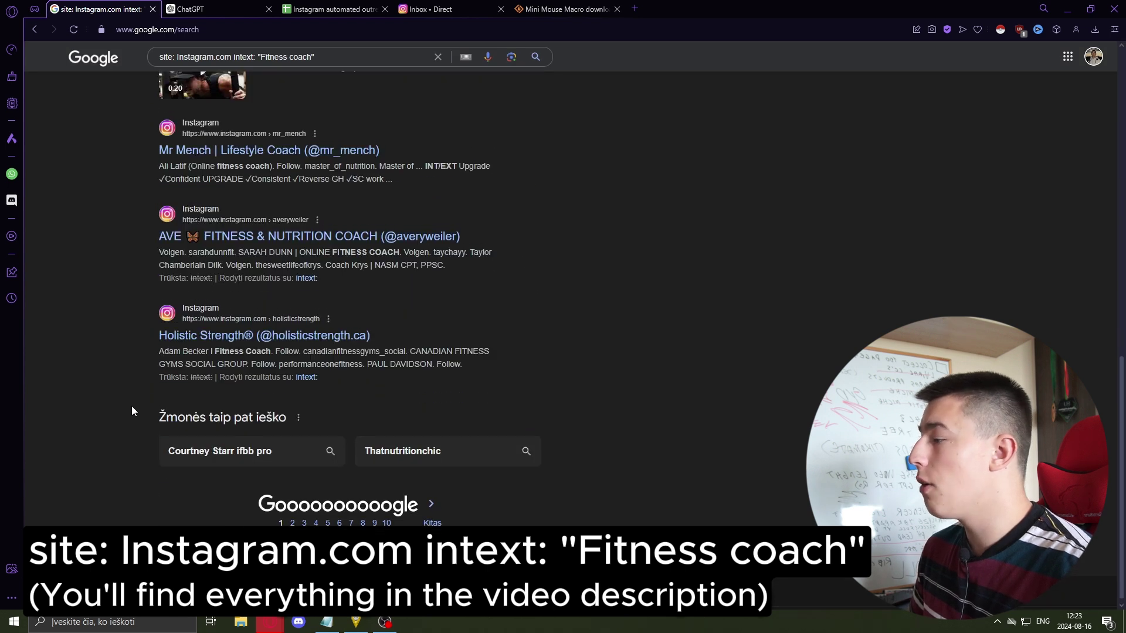
{"action": "scroll", "coordinate": [132, 408], "scroll_direction": "up", "scroll_amount": 10}
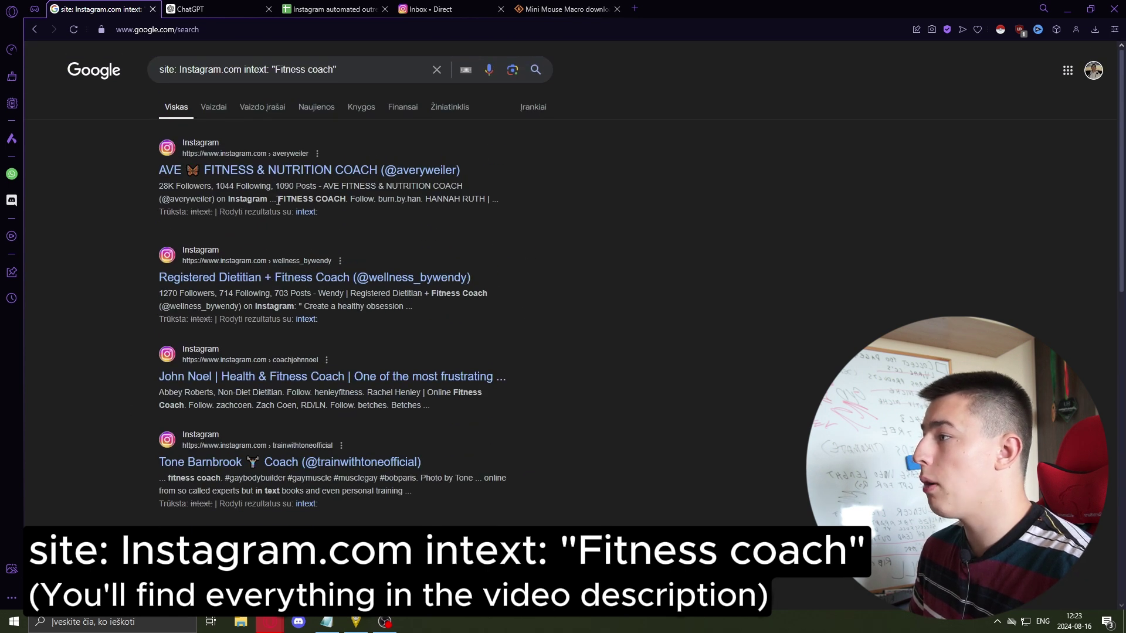
- Try replacing "coach" with "trainer" in the Google query, and restore the original wording
{"action": "double_click", "coordinate": [332, 70]}
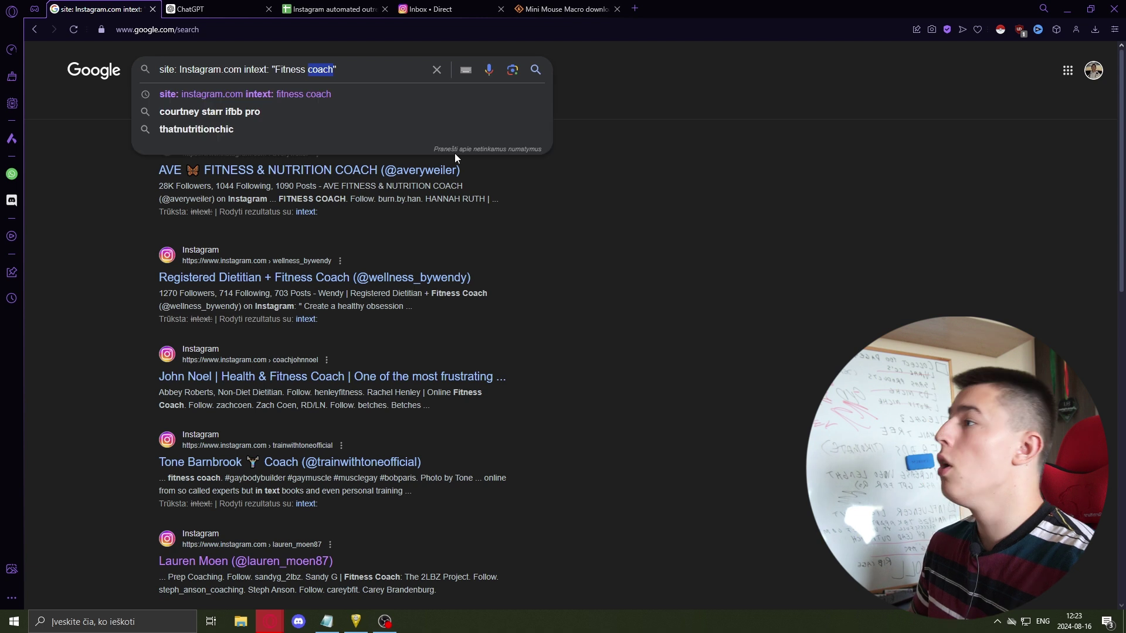
{"action": "type", "text": "tra"}
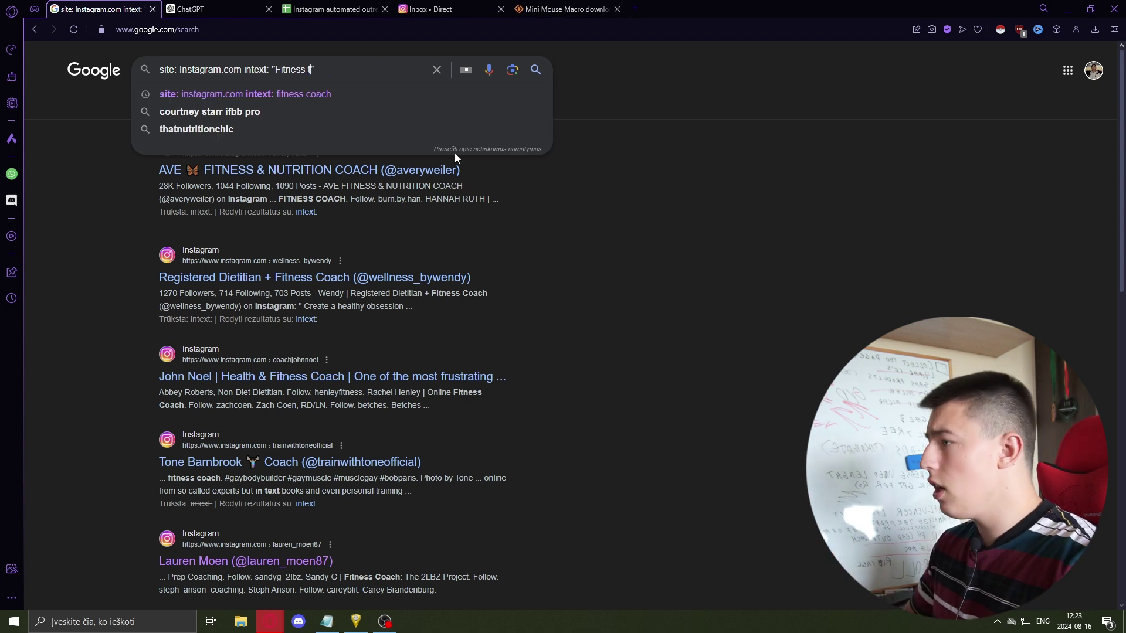
{"action": "key", "text": "BackSpace"}
{"action": "key", "text": "BackSpace"}
{"action": "key", "text": "BackSpace"}
{"action": "type", "text": "trainer"}
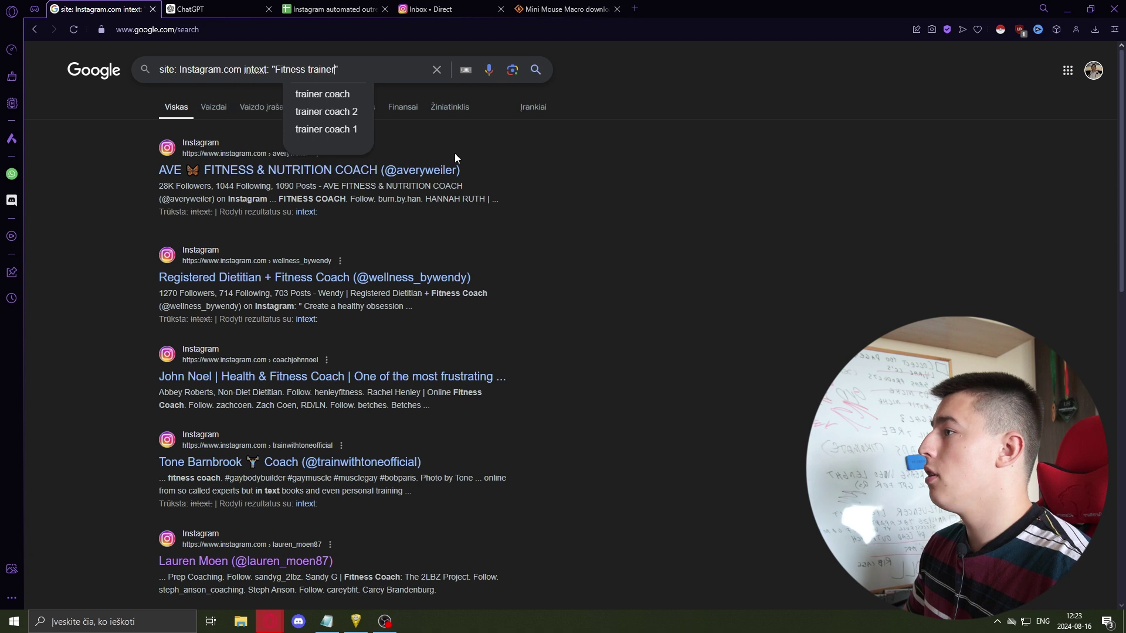
{"action": "key", "text": "BackSpace"}
{"action": "key", "text": "BackSpace"}
{"action": "key", "text": "ctrl+z"}
{"action": "left_click", "coordinate": [651, 256]}
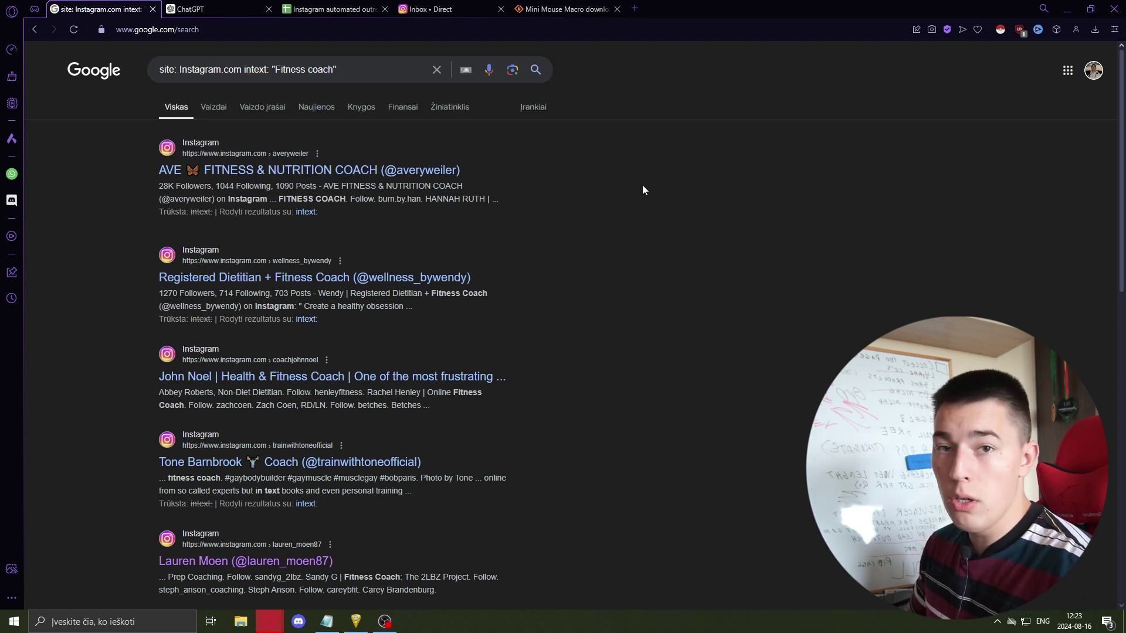
- Copy the entire Google results page and paste it into the ChatGPT message field
{"action": "scroll", "coordinate": [641, 195], "scroll_direction": "down", "scroll_amount": 6}
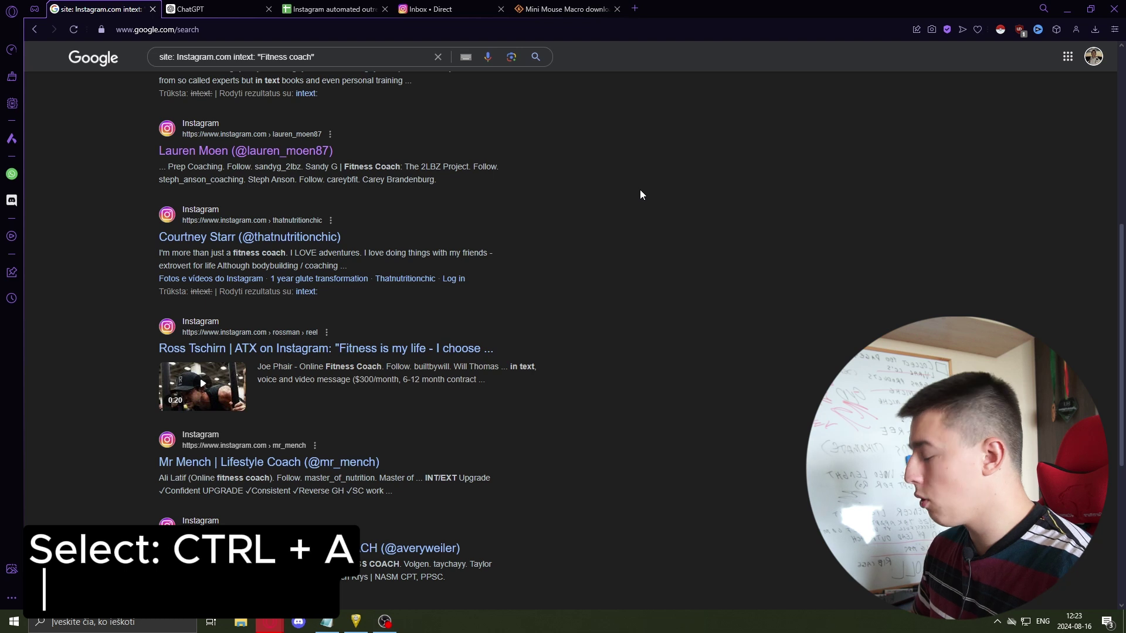
{"action": "key", "text": "ctrl+a"}
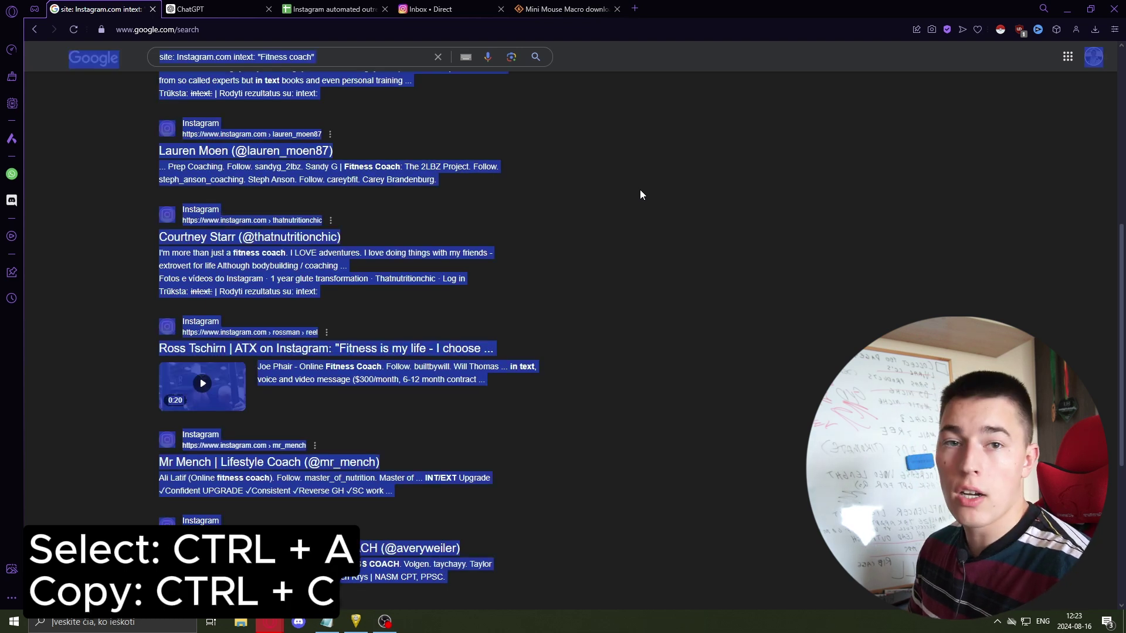
{"action": "left_click", "coordinate": [645, 200]}
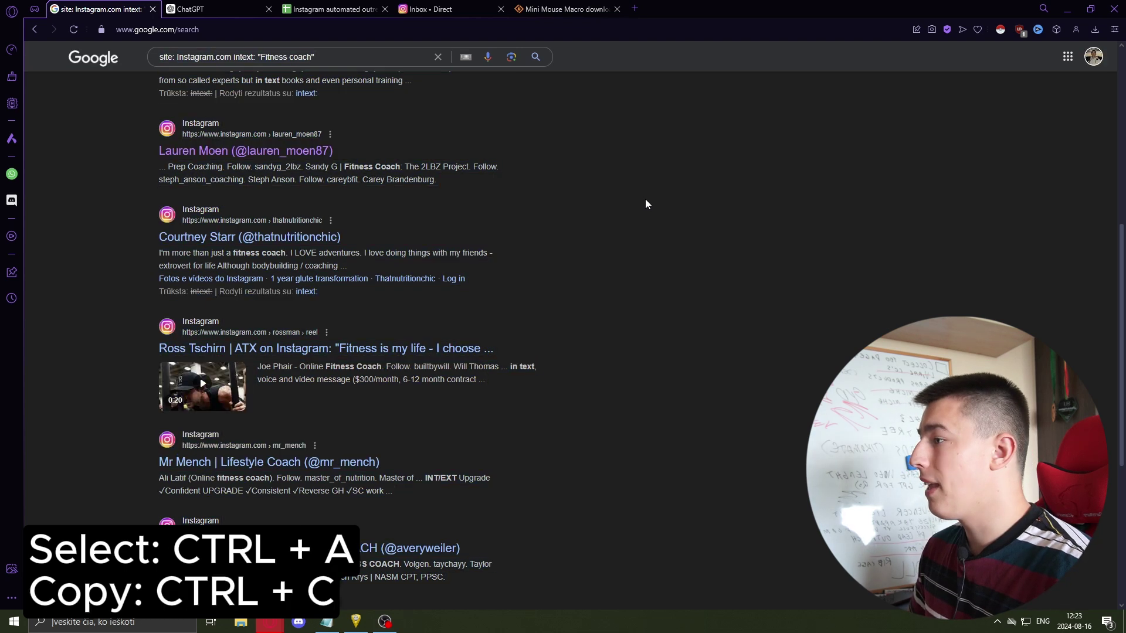
{"action": "scroll", "coordinate": [645, 203], "scroll_direction": "down", "scroll_amount": 5}
{"action": "scroll", "coordinate": [645, 204], "scroll_direction": "up", "scroll_amount": 5}
{"action": "key", "text": "ctrl+Tab"}
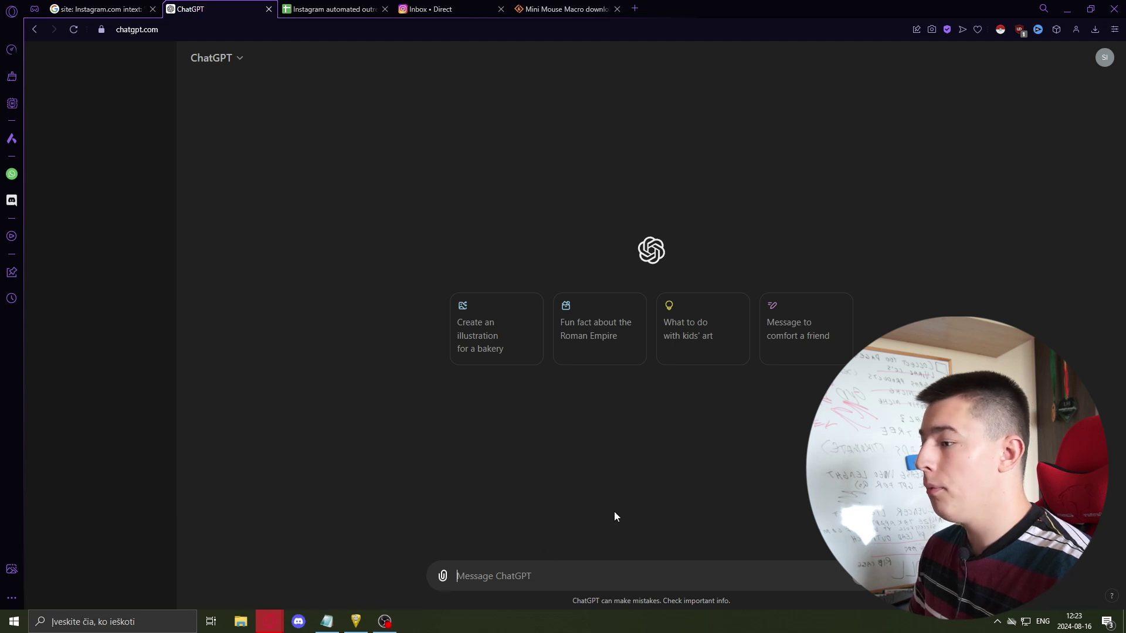
{"action": "key", "text": "ctrl+v"}
{"action": "scroll", "coordinate": [519, 571], "scroll_direction": "up", "scroll_amount": 15}
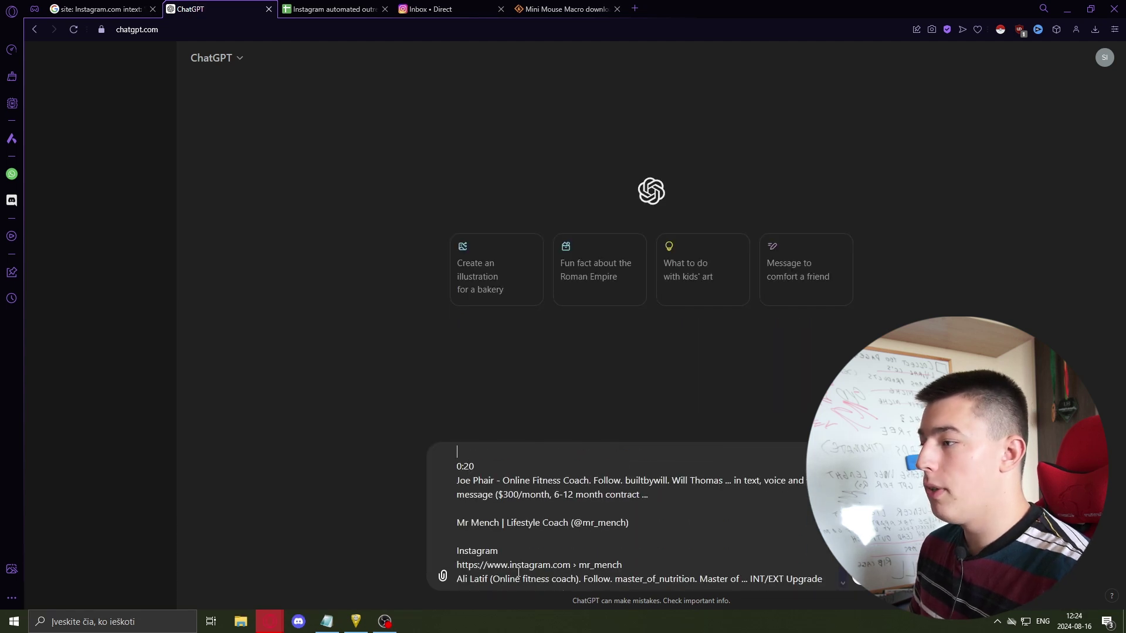
{"action": "scroll", "coordinate": [637, 469], "scroll_direction": "up", "scroll_amount": 10}
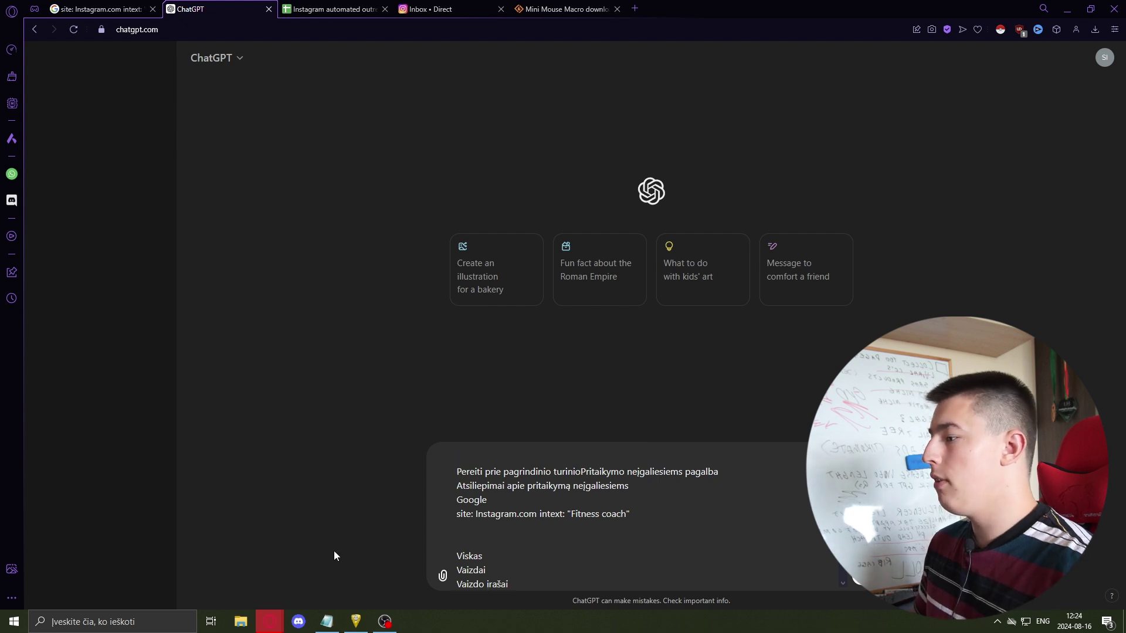
- Insert the notes' prompt for two columns (one-word first name, Instagram handle) without duplicates above the pasted text, and send the message to ChatGPT
{"action": "left_click", "coordinate": [326, 621]}
{"action": "left_click_drag", "start_coordinate": [914, 172], "coordinate": [728, 154]}
{"action": "left_click", "coordinate": [479, 458]}
{"action": "type", "text": "Format all the text below into two columns. First name and instagram handle. Keep their name to one word only, Shorten or change it into a nickname. remove any duplicates."}
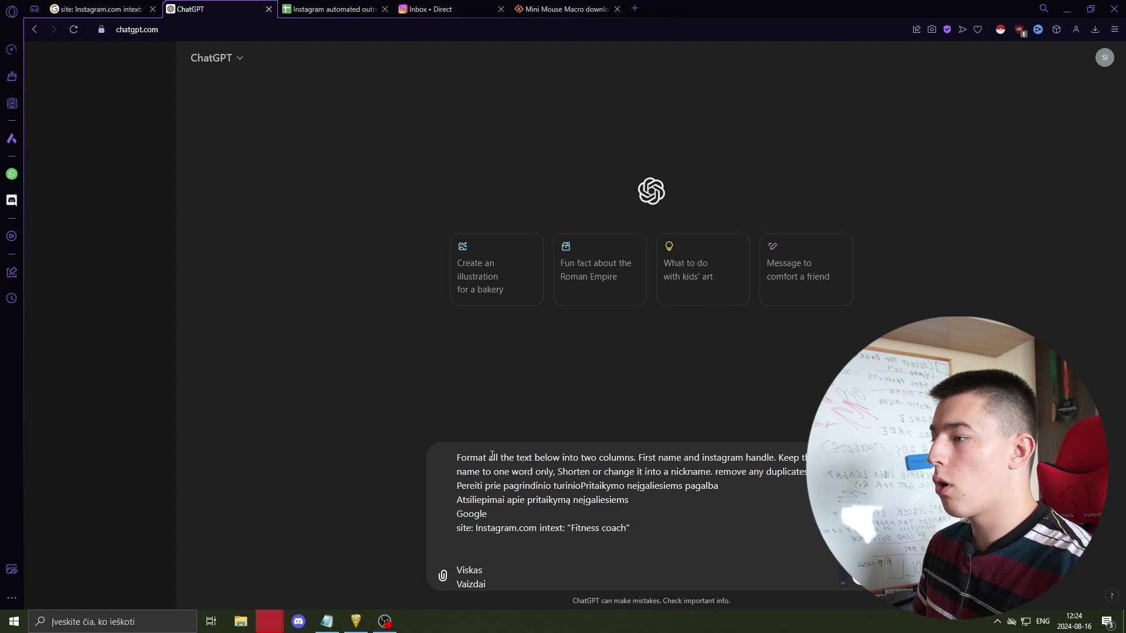
{"action": "key", "text": "shift+Return"}
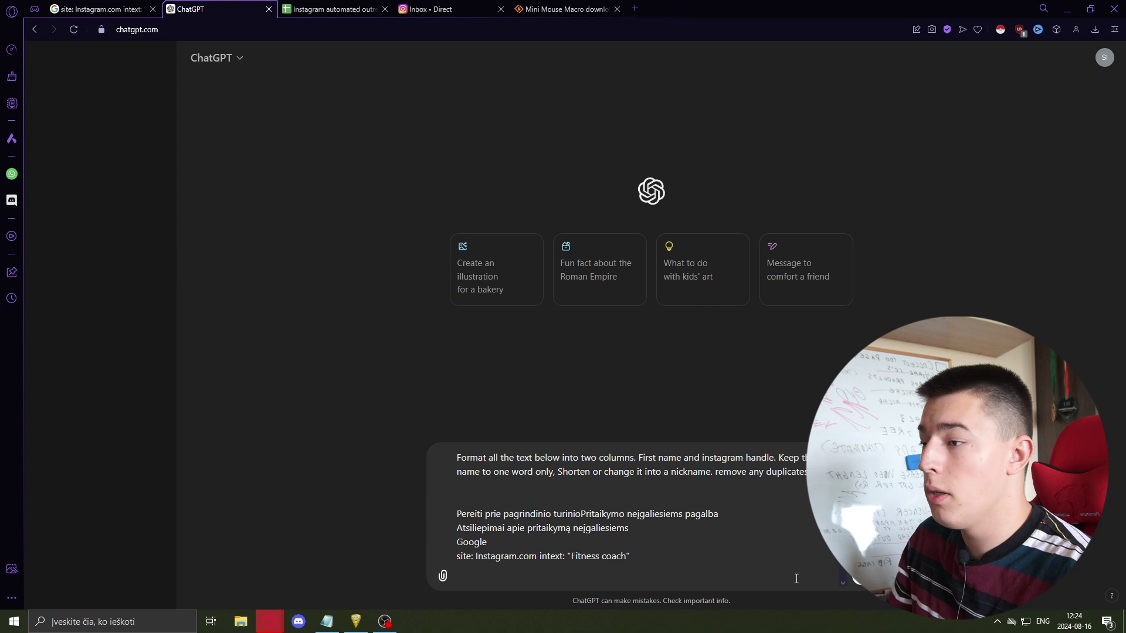
{"action": "key", "text": "Return"}
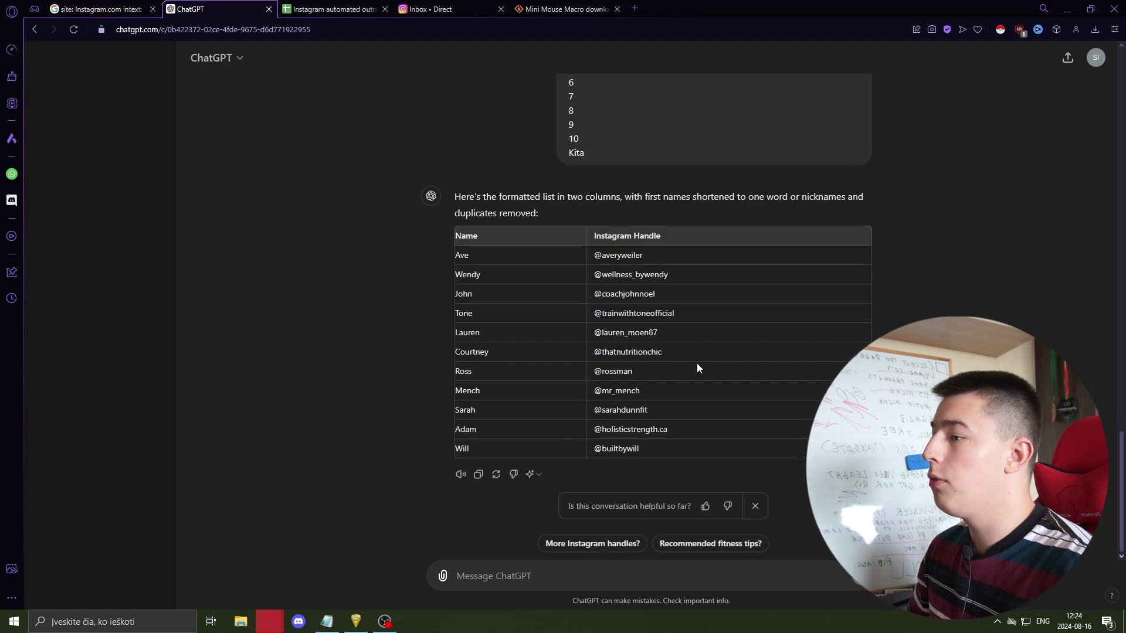
- Review the Google result page links, the ChatGPT table and the Instagram automated outreach spreadsheet, ending on the ChatGPT table
{"action": "key", "text": "ctrl+Tab"}
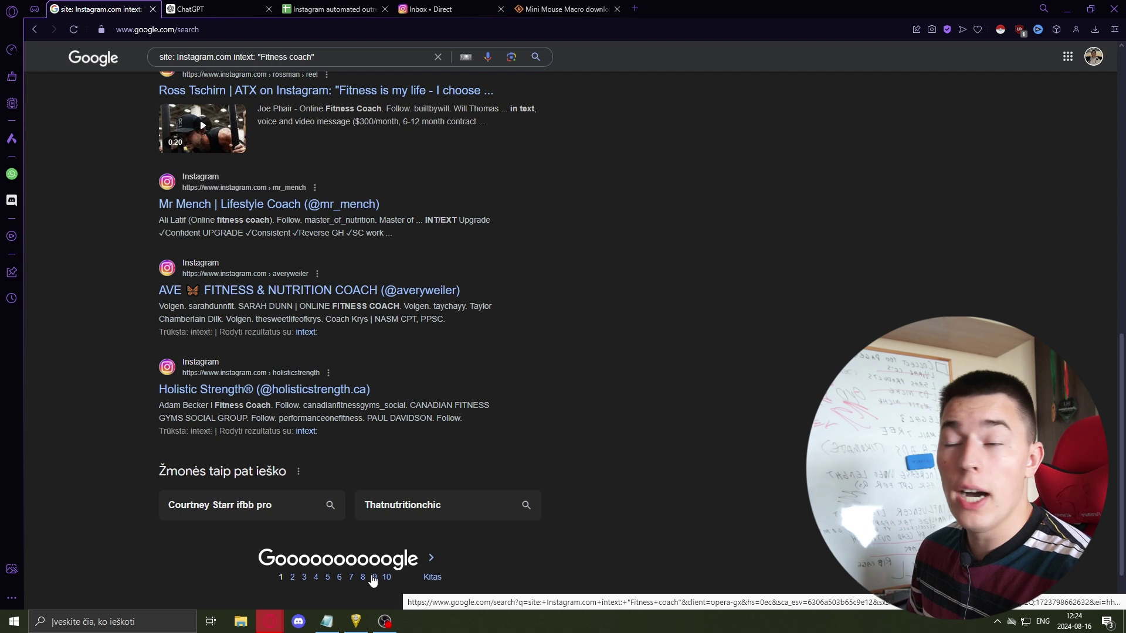
{"action": "key", "text": "ctrl+Tab"}
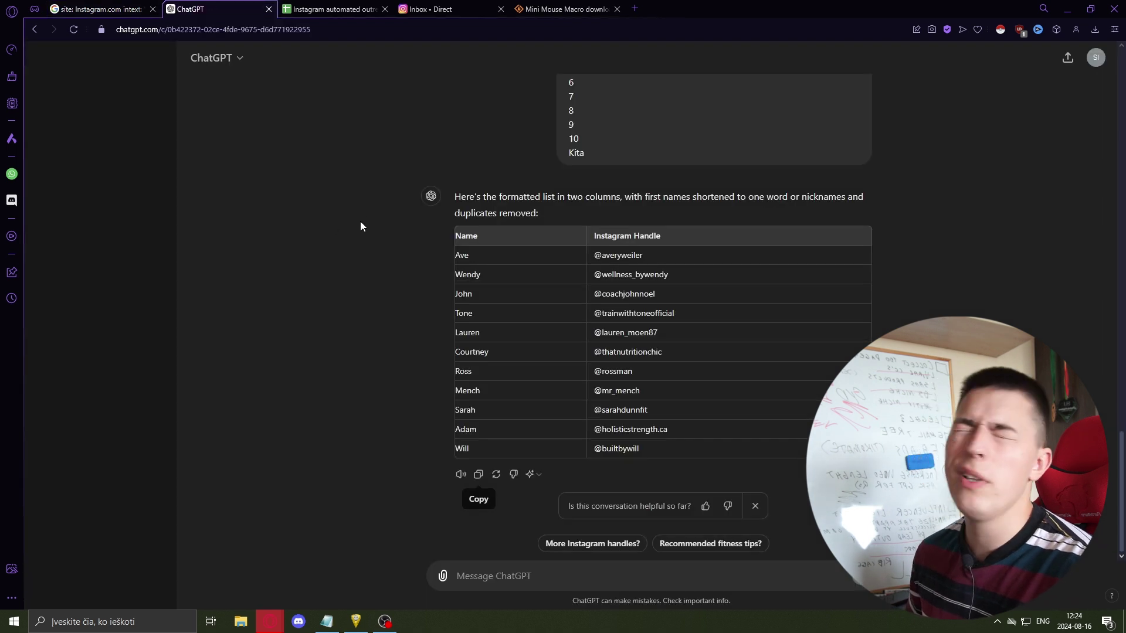
{"action": "left_click", "coordinate": [97, 9]}
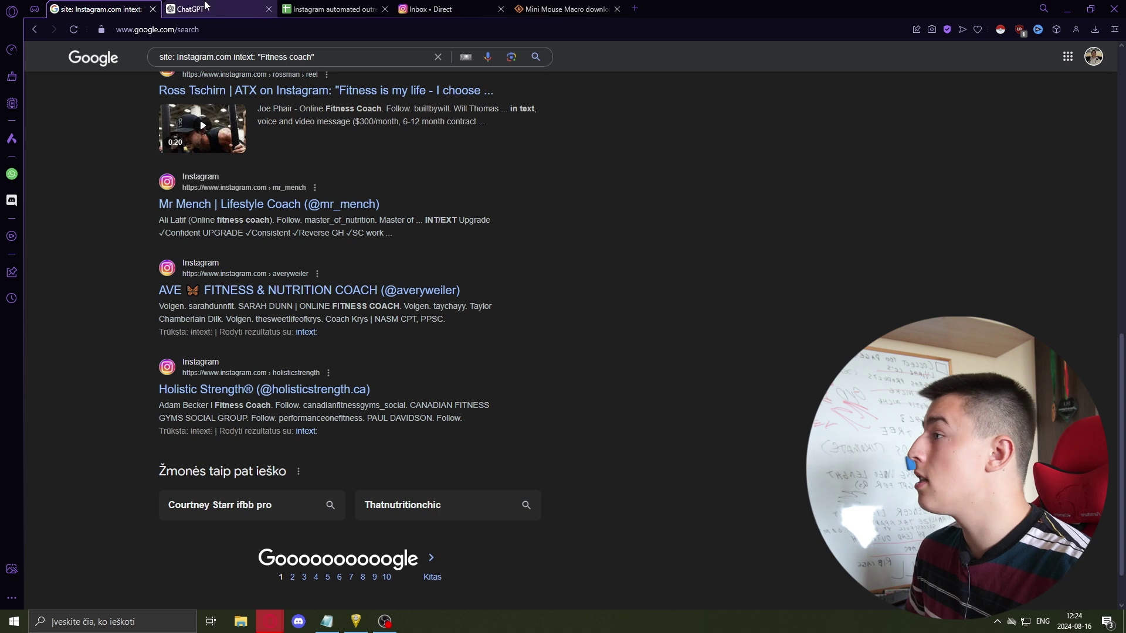
{"action": "left_click", "coordinate": [186, 5]}
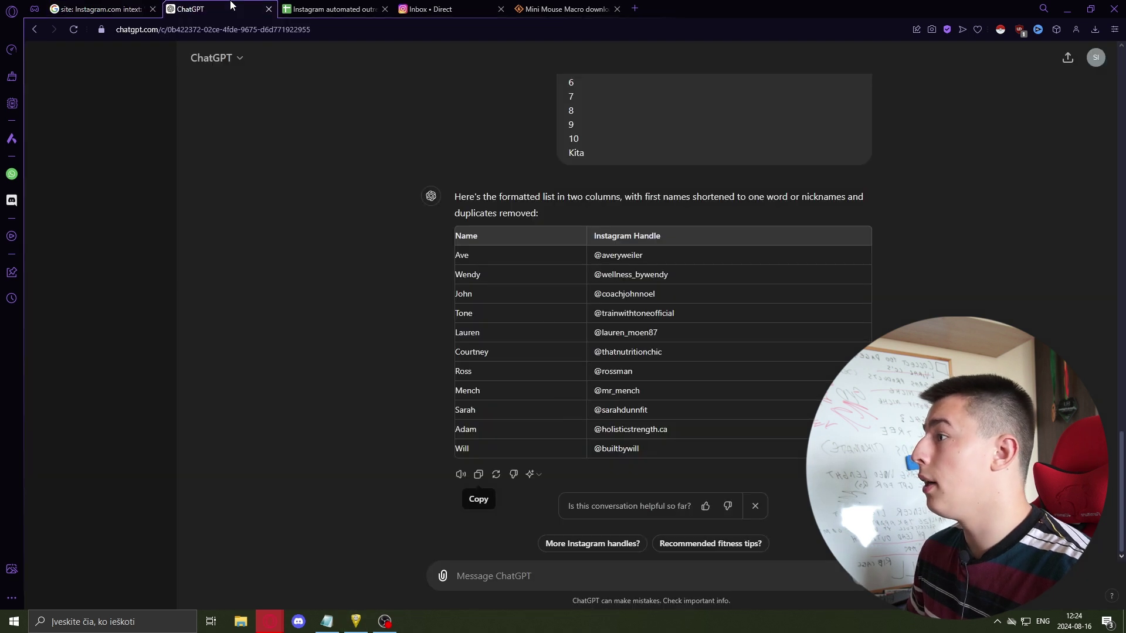
{"action": "left_click", "coordinate": [338, 8]}
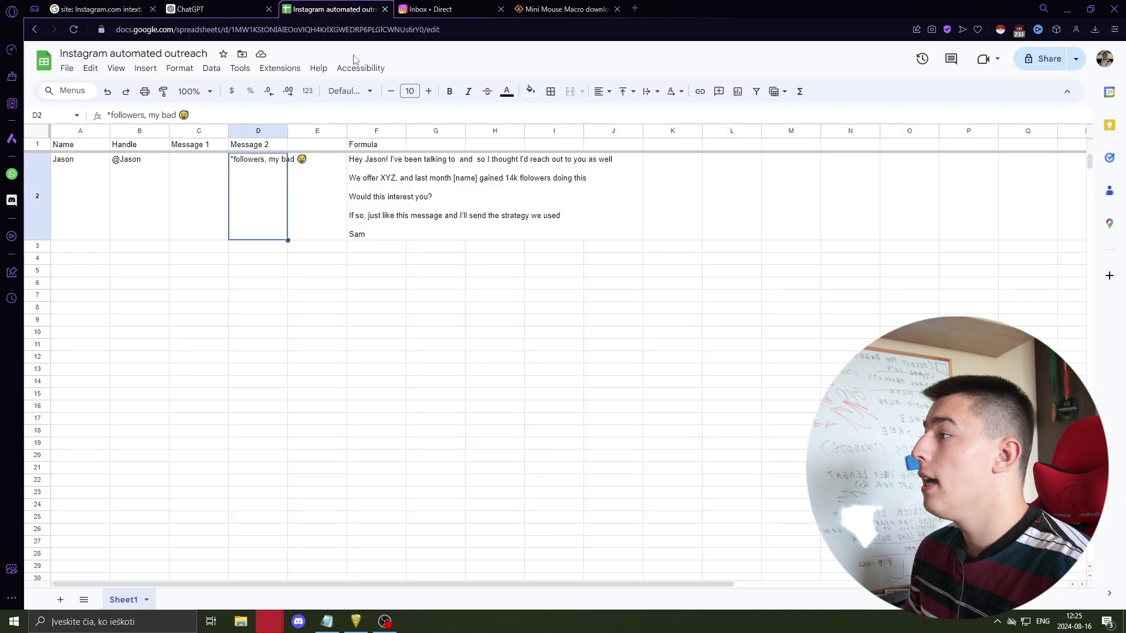
{"action": "left_click", "coordinate": [240, 5]}
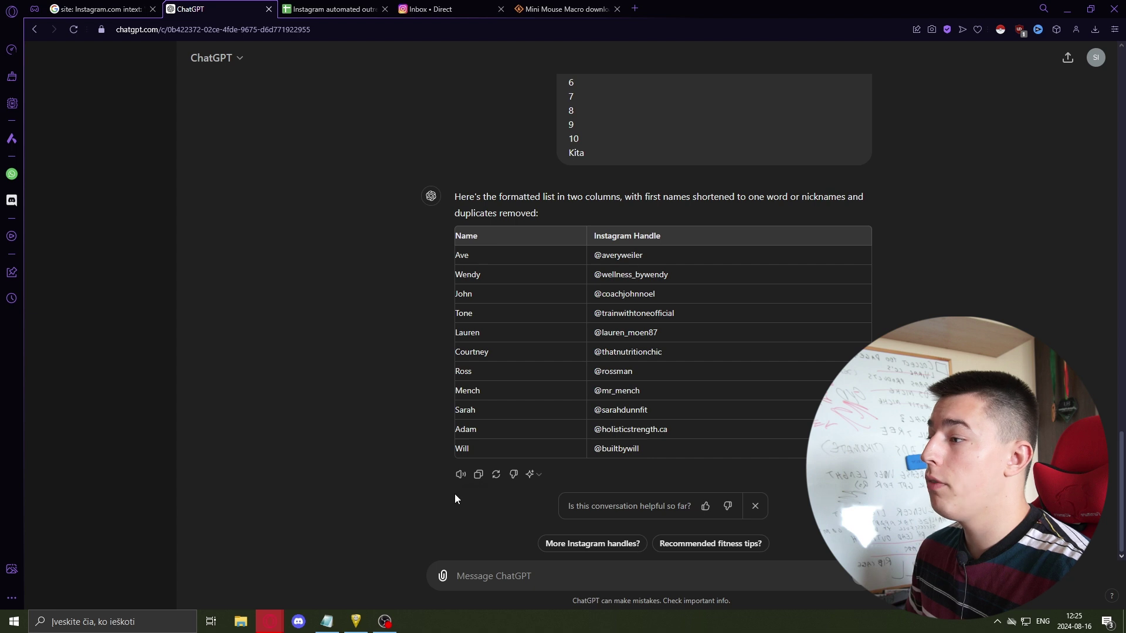
- Try pasting ChatGPT's whole copied response into the outreach spreadsheet from cell A4, and undo the paste
{"action": "left_click", "coordinate": [478, 474]}
{"action": "left_click", "coordinate": [333, 9]}
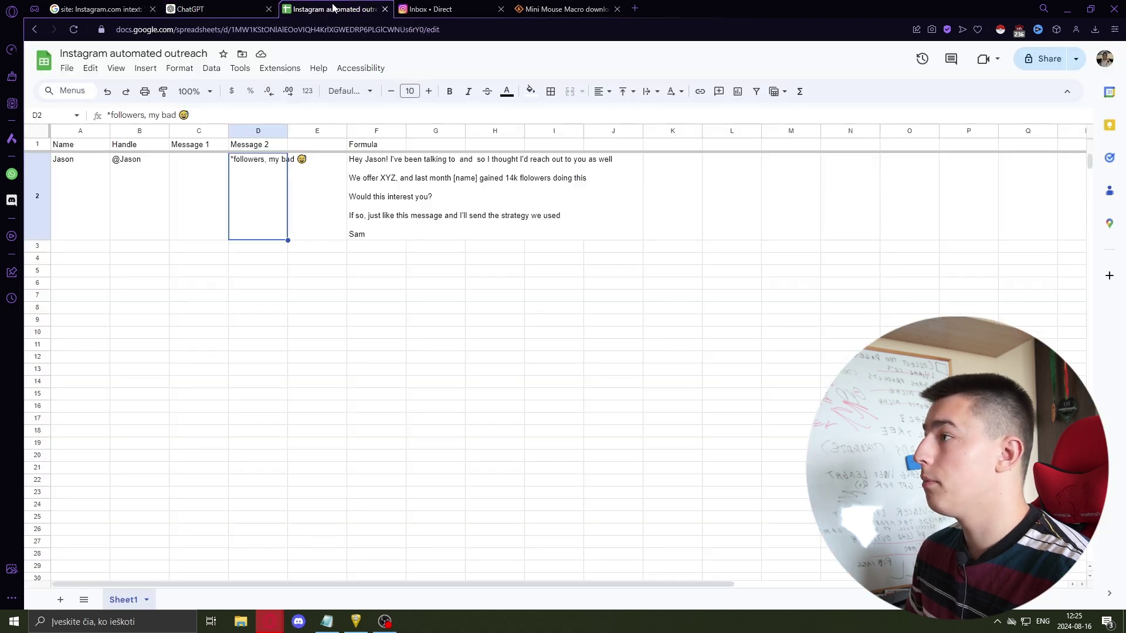
{"action": "left_click", "coordinate": [83, 259]}
{"action": "key", "text": "ctrl+v"}
{"action": "key", "text": "ctrl+z"}
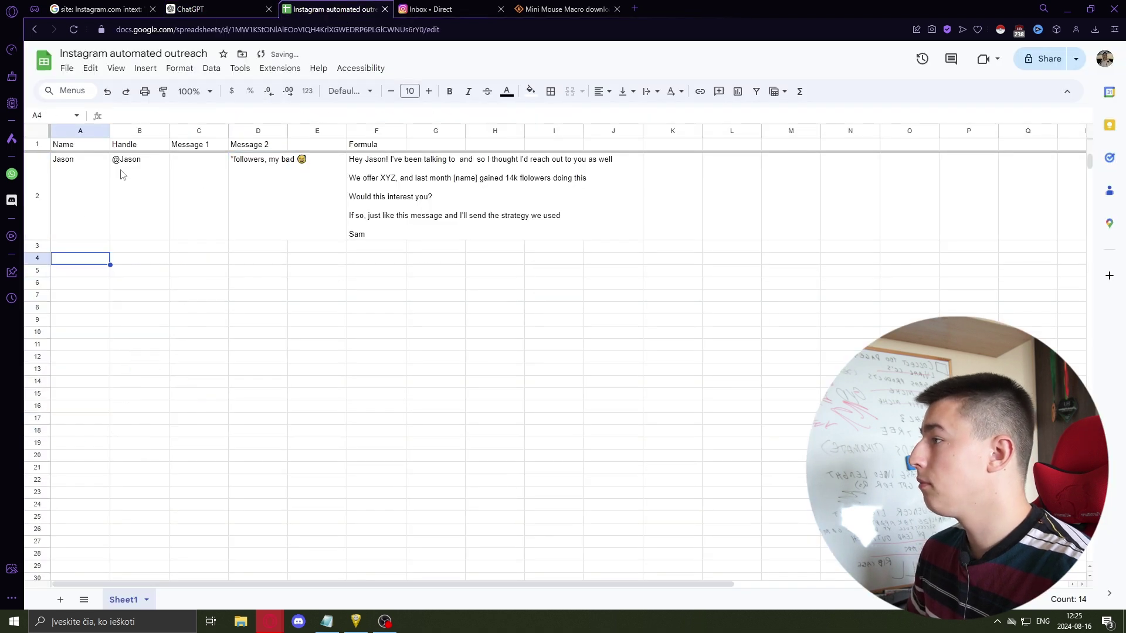
- Copy only the name and handle rows of the ChatGPT table, without headers, into the outreach spreadsheet starting at A3
{"action": "left_click", "coordinate": [217, 9]}
{"action": "left_click_drag", "start_coordinate": [459, 259], "coordinate": [722, 445]}
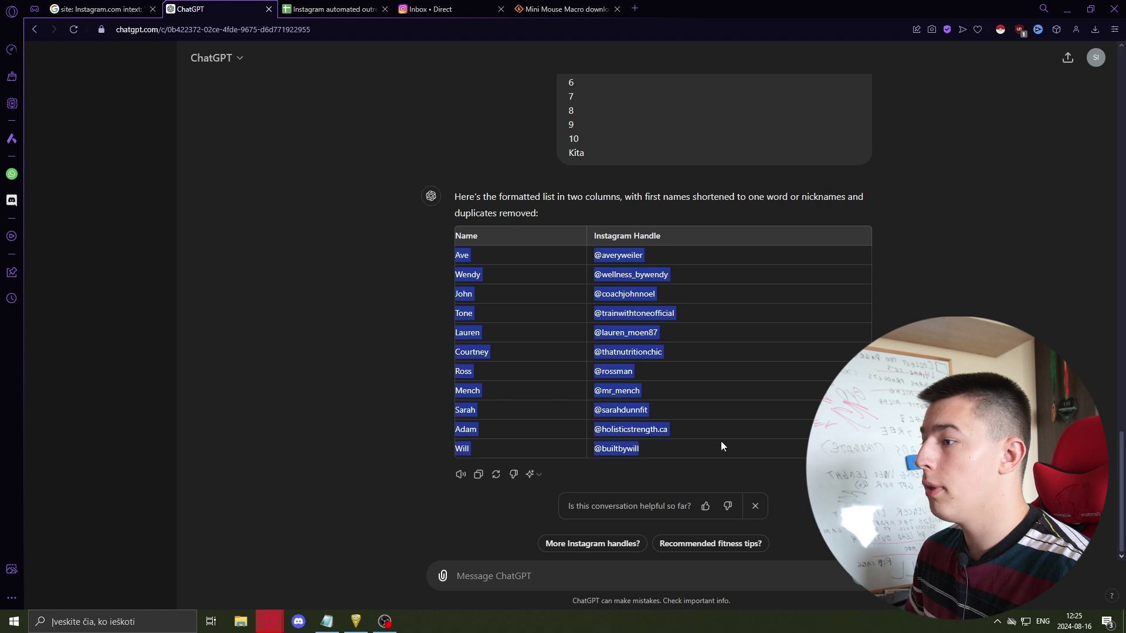
{"action": "left_click", "coordinate": [333, 9]}
{"action": "left_click", "coordinate": [89, 249]}
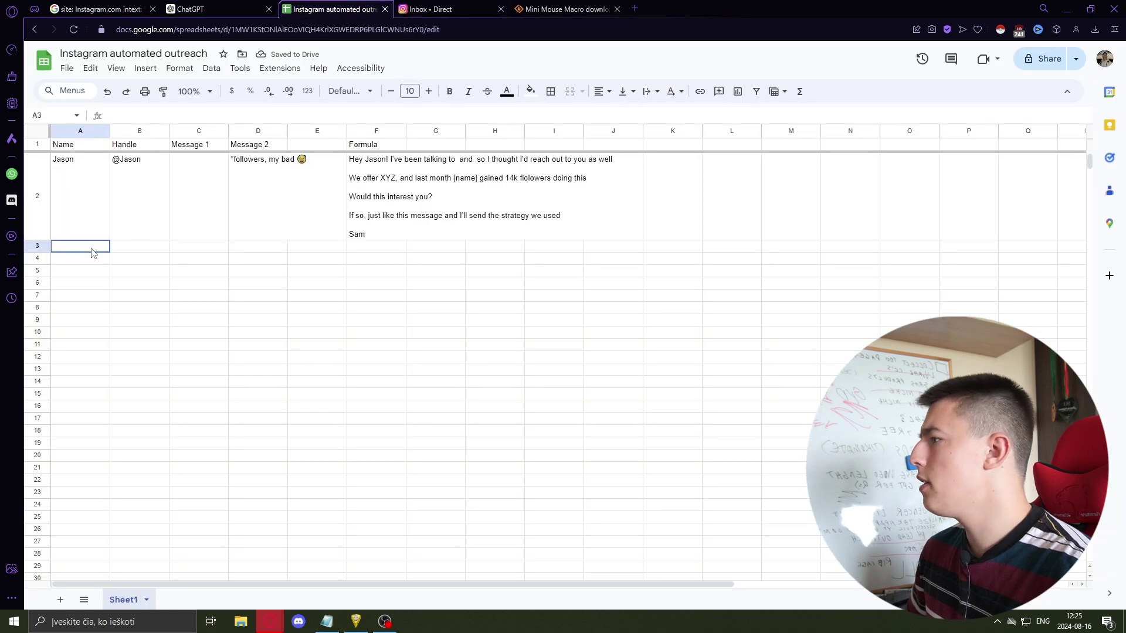
{"action": "key", "text": "ctrl+v"}
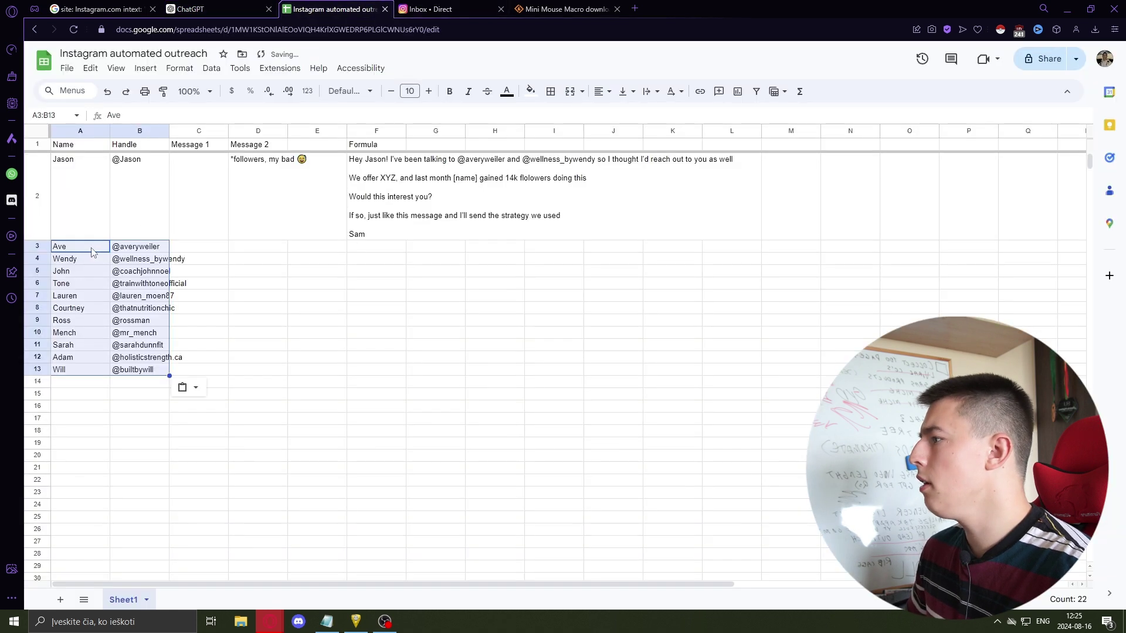
- Fill the message formula from F2 down to F13, and check the generated messages against the names and handles
{"action": "left_click", "coordinate": [394, 209]}
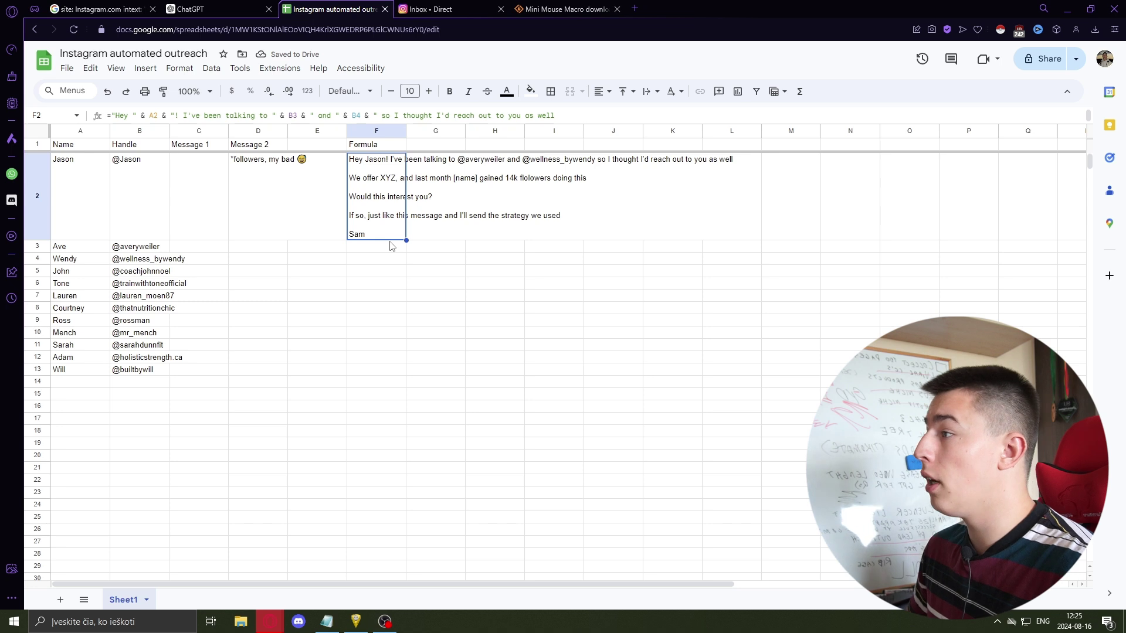
{"action": "left_click", "coordinate": [270, 208]}
{"action": "left_click", "coordinate": [384, 210]}
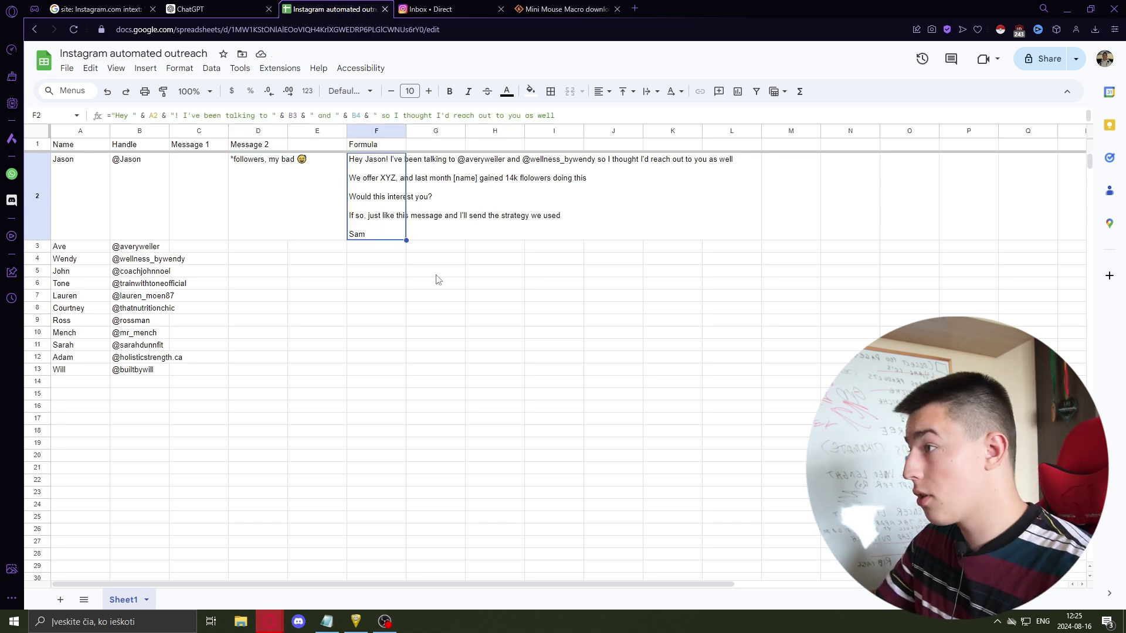
{"action": "left_click_drag", "start_coordinate": [406, 241], "coordinate": [391, 371]}
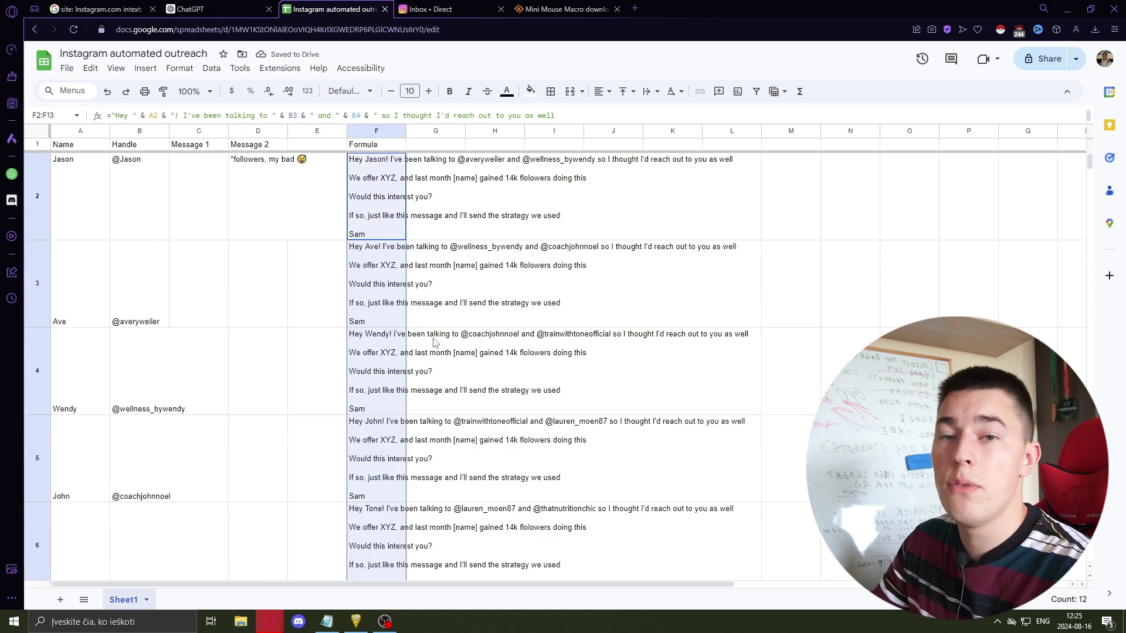
{"action": "left_click", "coordinate": [376, 340]}
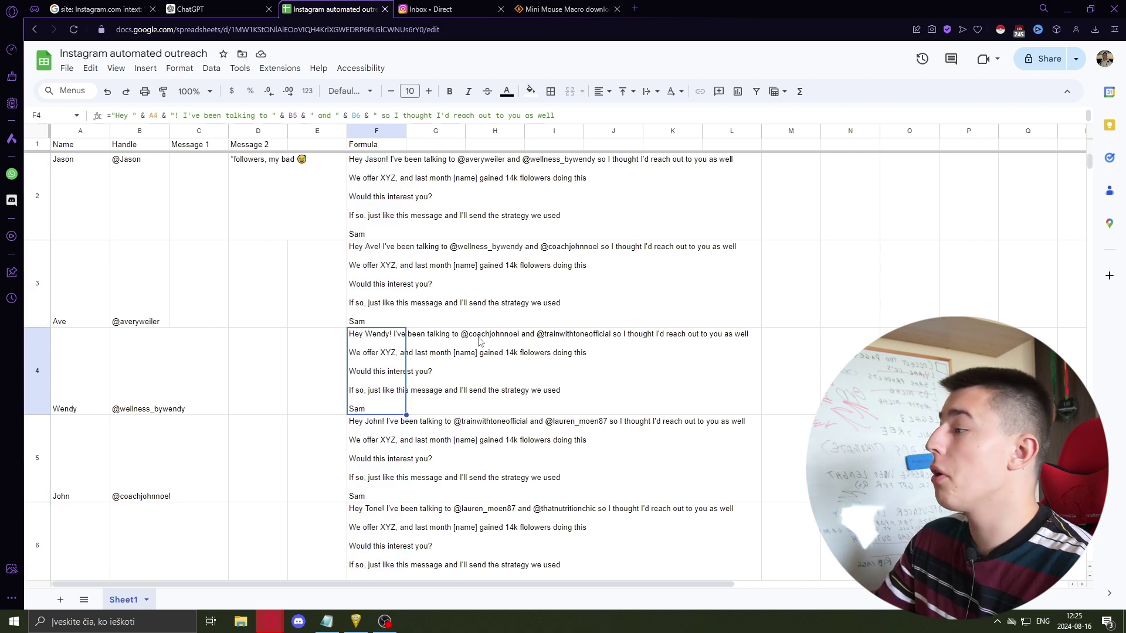
{"action": "left_click", "coordinate": [158, 465]}
{"action": "scroll", "coordinate": [164, 451], "scroll_direction": "down", "scroll_amount": 2}
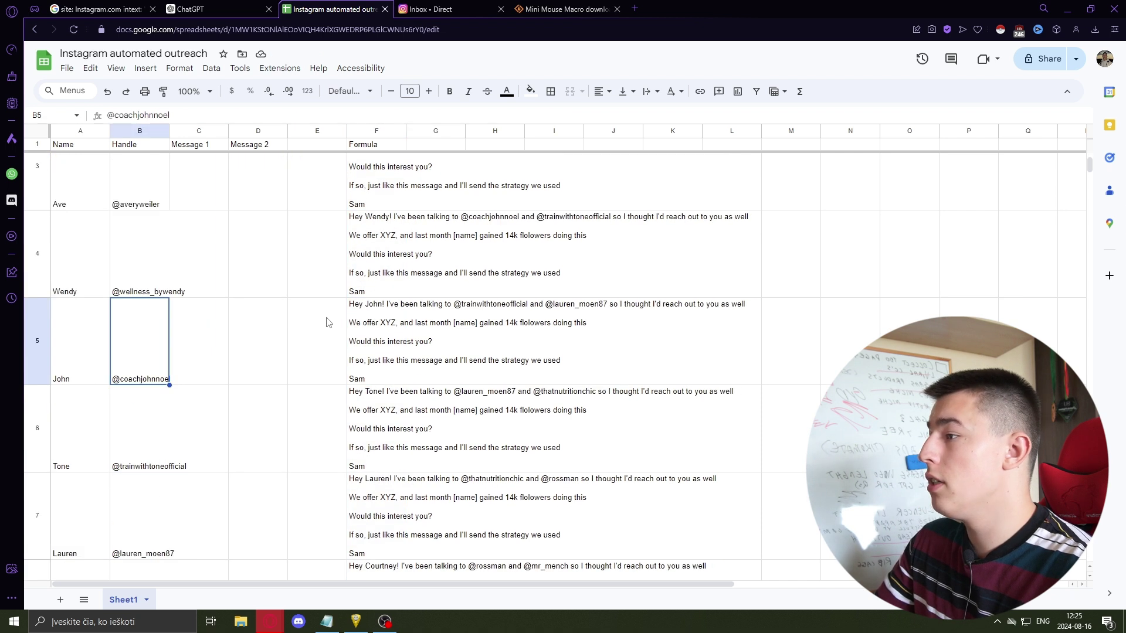
{"action": "left_click", "coordinate": [154, 413]}
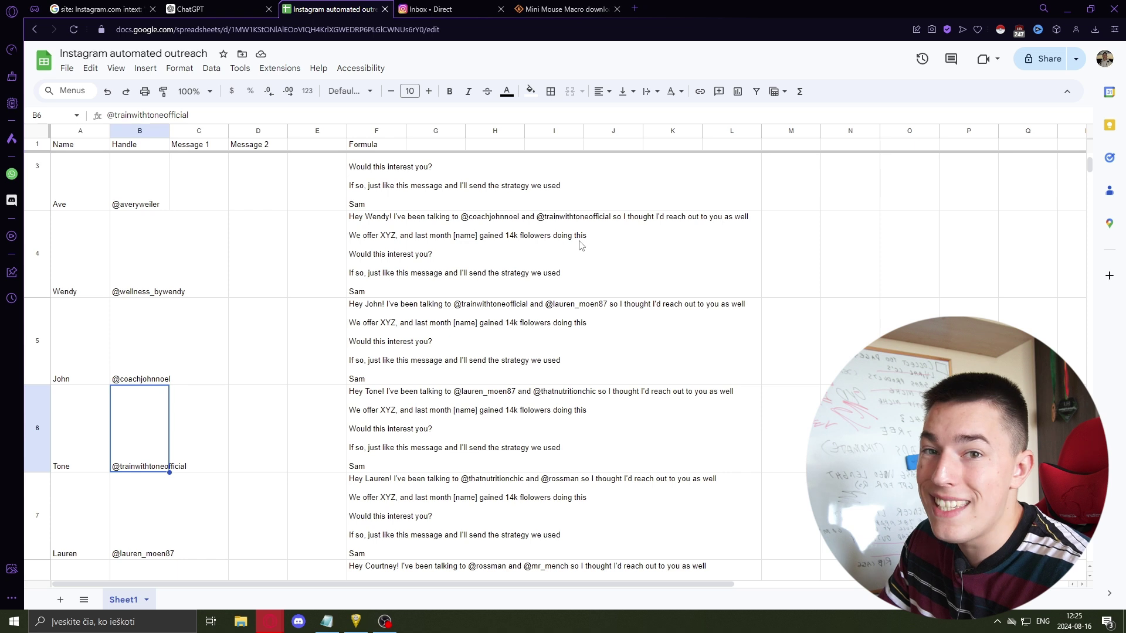
- Fill the Message 2 text "*followers, my bad 😅" from D2 down to D13
{"action": "left_click", "coordinate": [285, 281]}
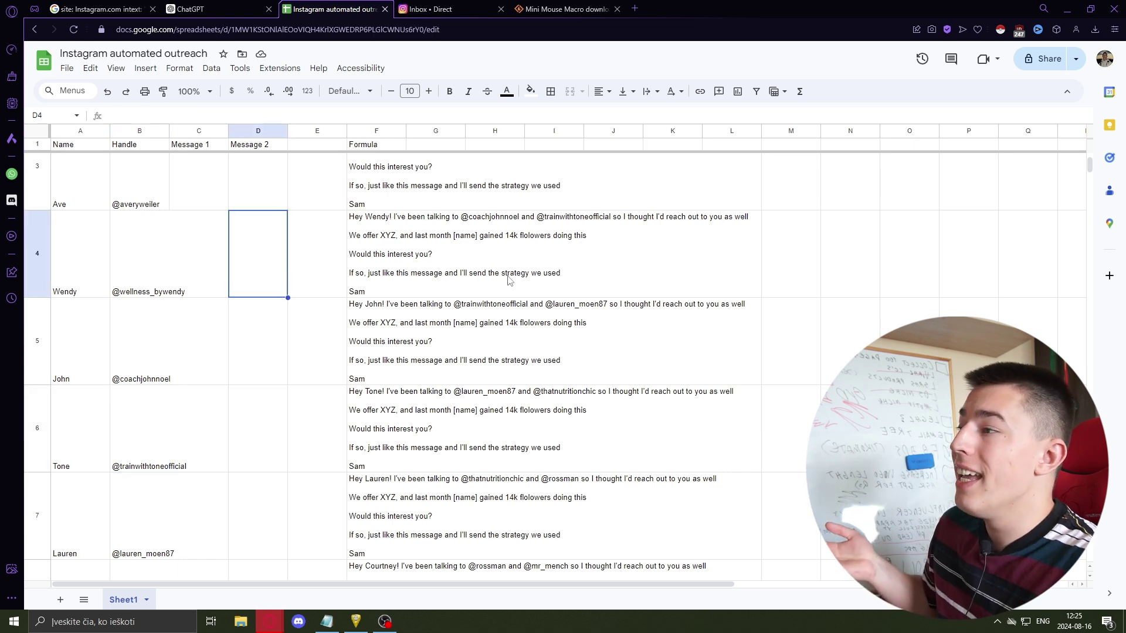
{"action": "scroll", "coordinate": [511, 275], "scroll_direction": "up", "scroll_amount": 2}
{"action": "left_click", "coordinate": [282, 217]}
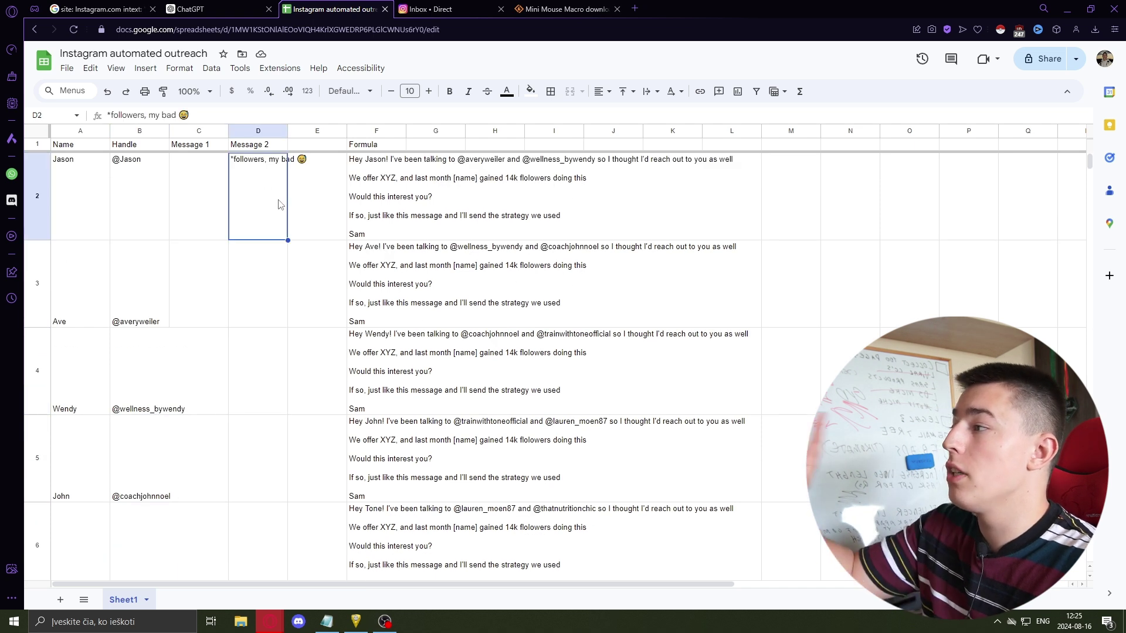
{"action": "left_click_drag", "start_coordinate": [288, 237], "coordinate": [281, 354]}
{"action": "scroll", "coordinate": [290, 500], "scroll_direction": "down", "scroll_amount": 10}
{"action": "scroll", "coordinate": [213, 352], "scroll_direction": "up", "scroll_amount": 15}
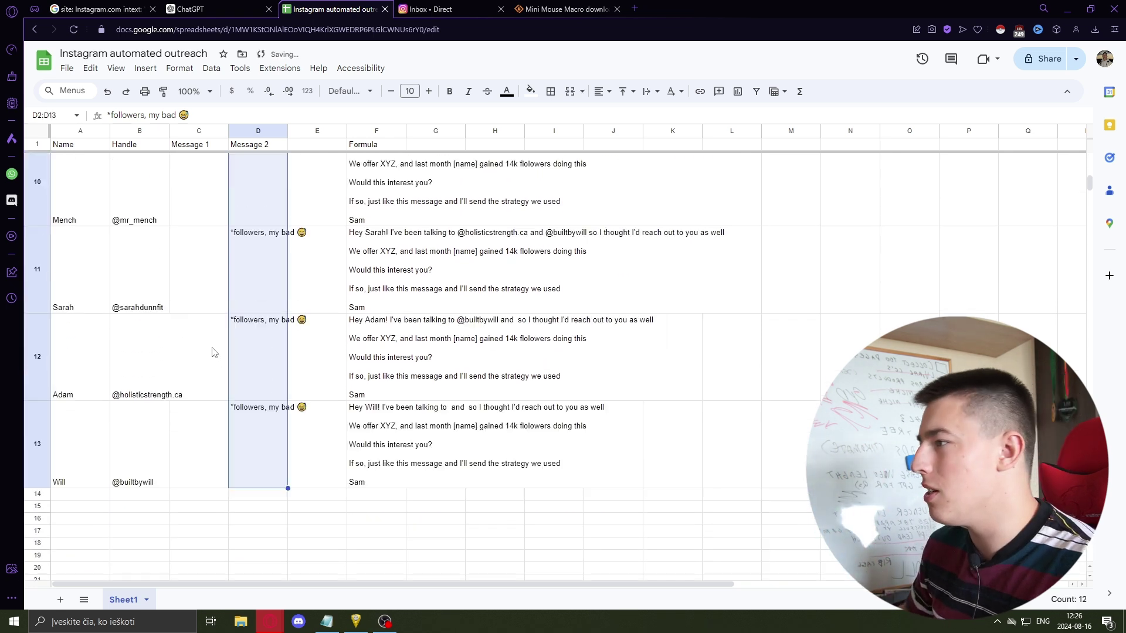
- Copy the formula messages in F2:F13 and paste them as plain text into the Message 1 column starting at C2
{"action": "left_click", "coordinate": [387, 216]}
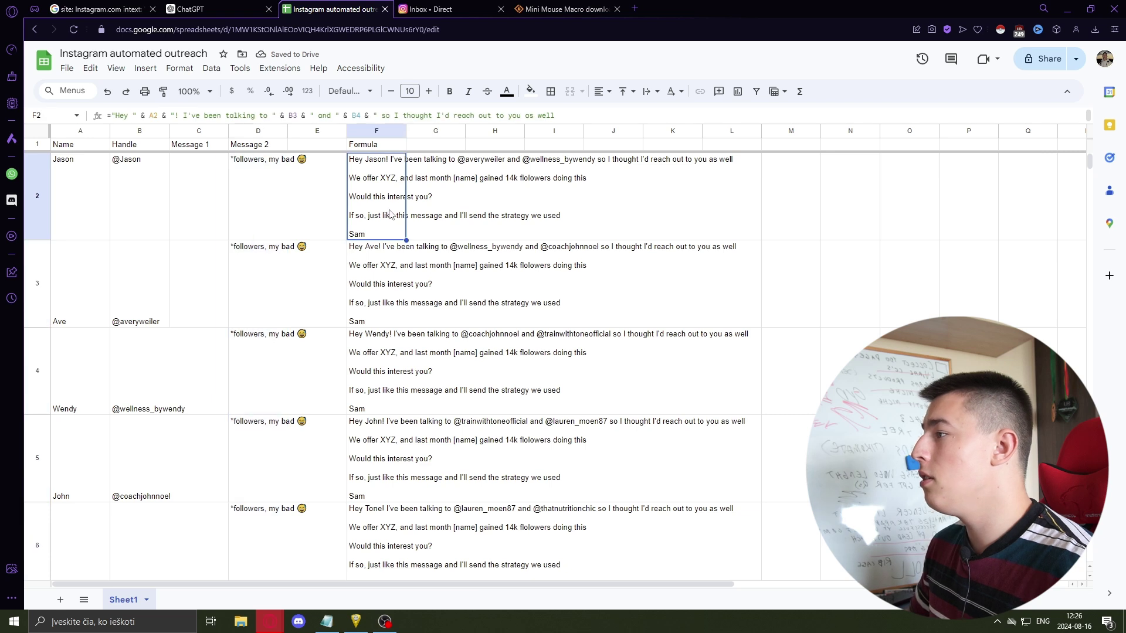
{"action": "key", "text": "ctrl+shift+Down"}
{"action": "key", "text": "ctrl+c"}
{"action": "scroll", "coordinate": [391, 214], "scroll_direction": "up", "scroll_amount": 10}
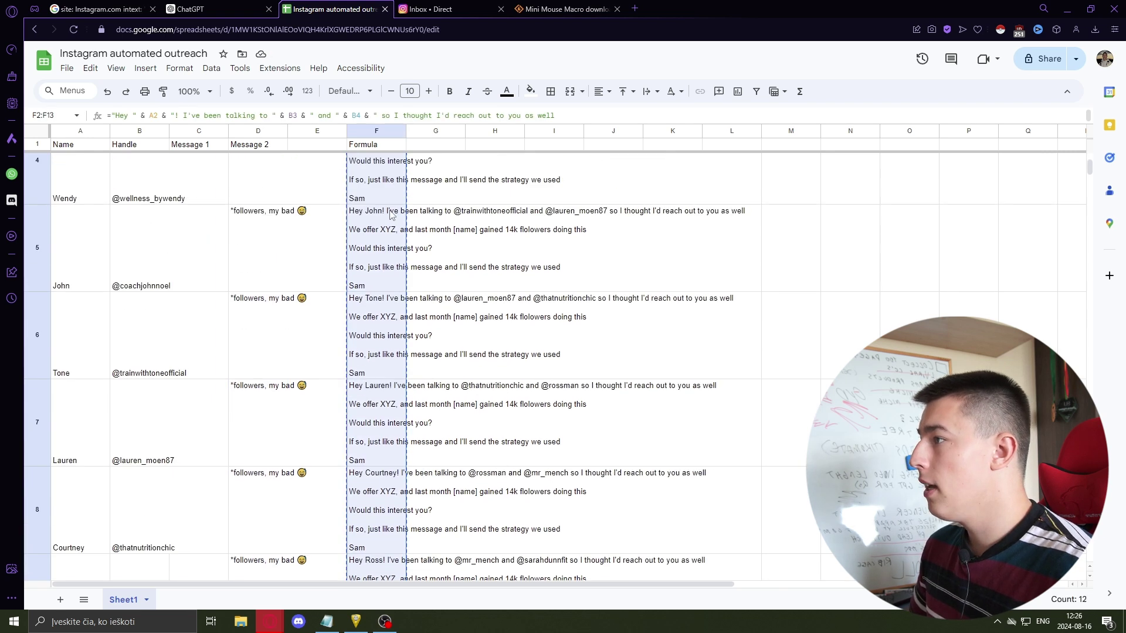
{"action": "left_click", "coordinate": [198, 204]}
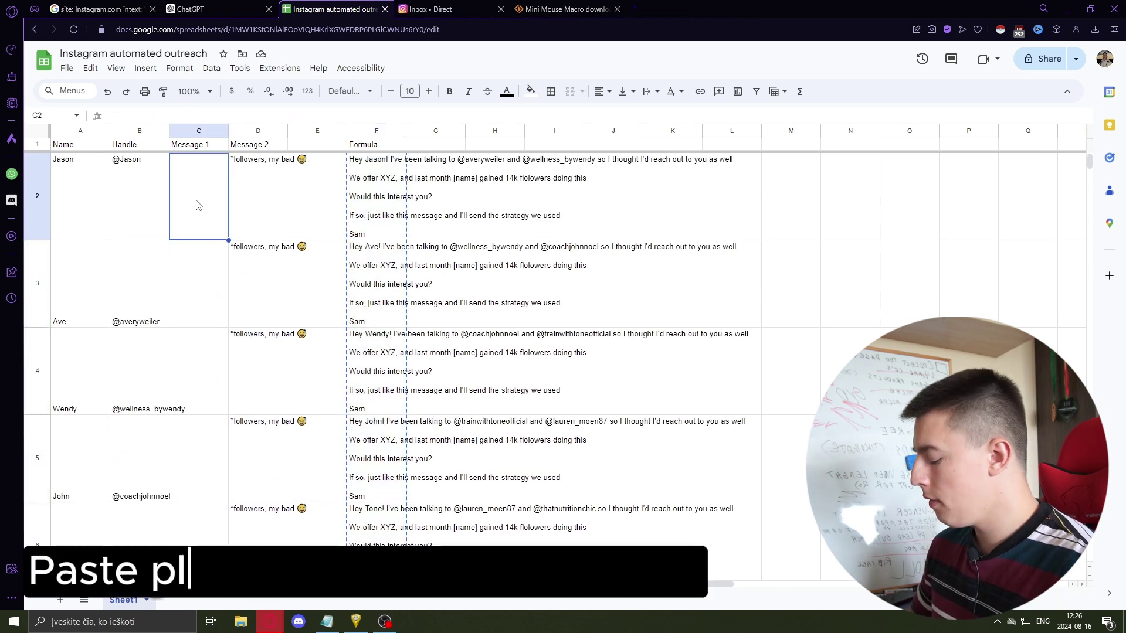
{"action": "key", "text": "ctrl+shift+v"}
{"action": "right_click", "coordinate": [200, 199]}
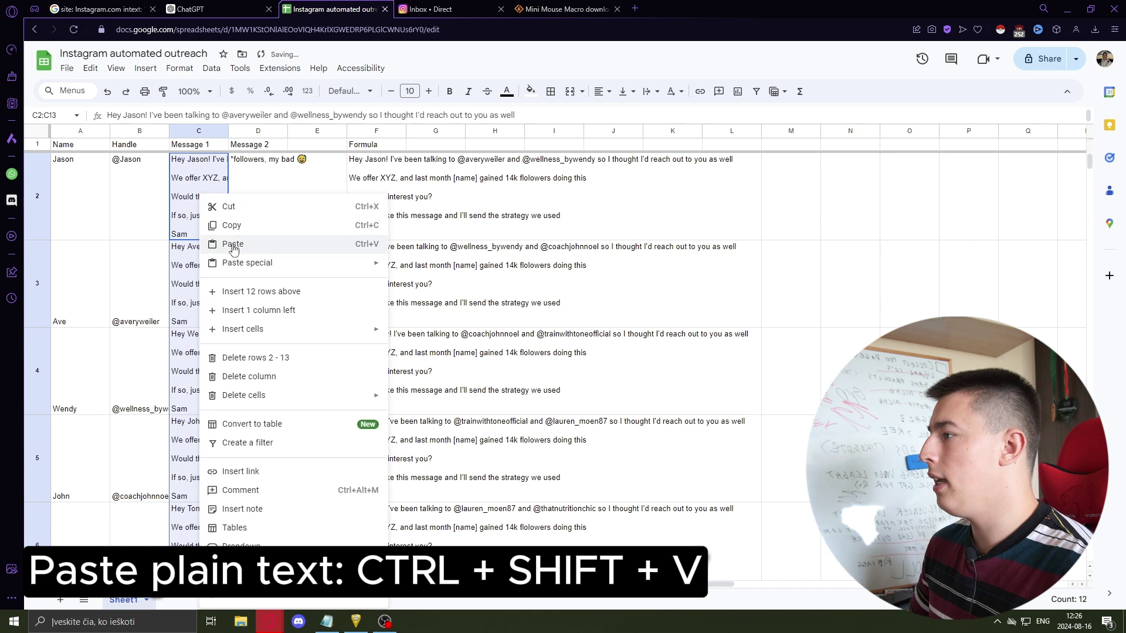
{"action": "mouse_move", "coordinate": [276, 265]}
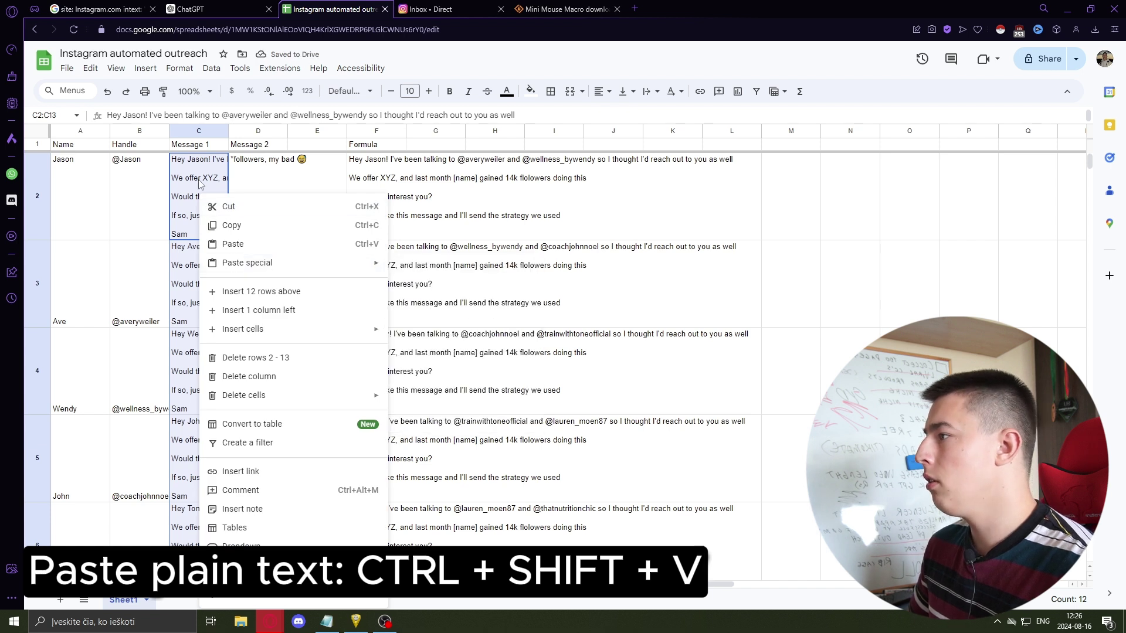
{"action": "left_click", "coordinate": [420, 267]}
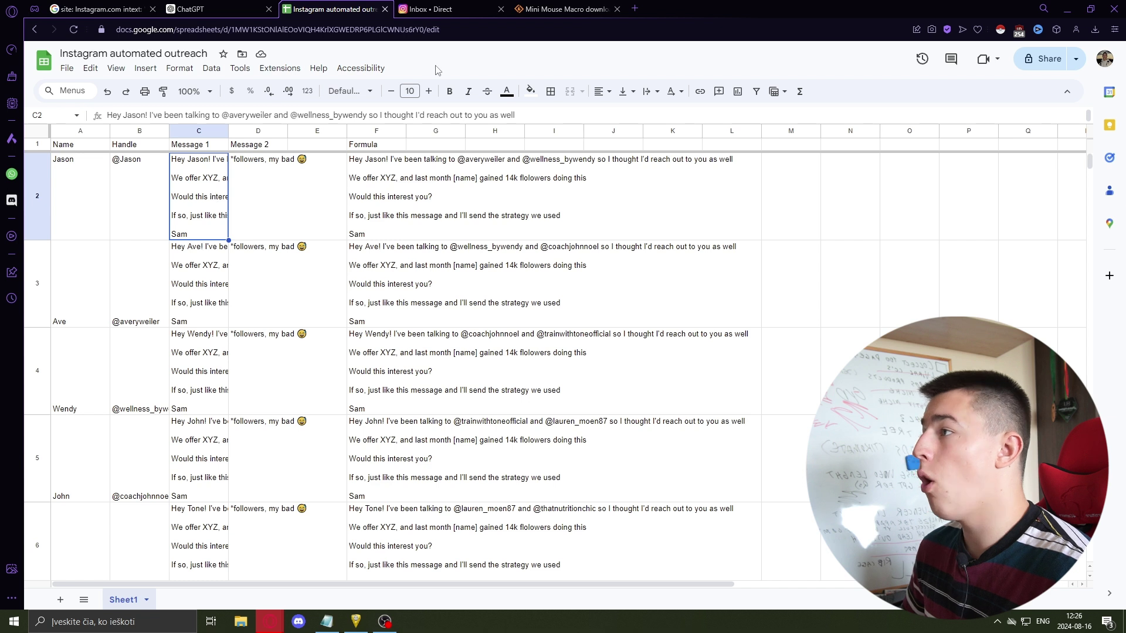
- View the Instagram inbox, bring up Mini Mouse Macro over the outreach sheet, and select the first handle cell B2
{"action": "left_click", "coordinate": [446, 9]}
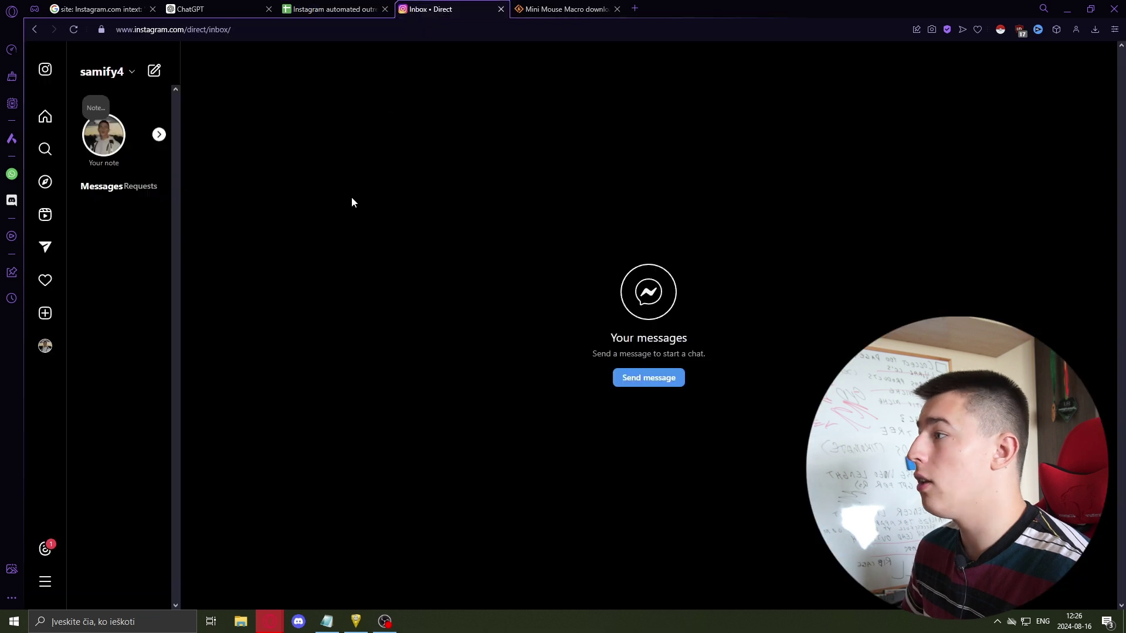
{"action": "left_click", "coordinate": [338, 9]}
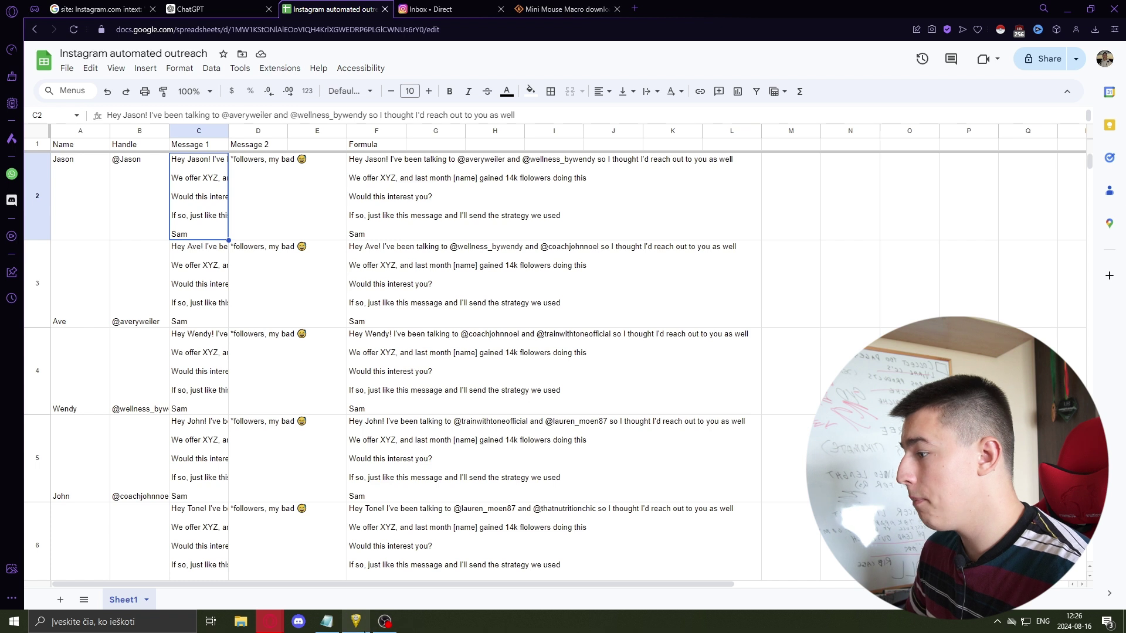
{"action": "left_click", "coordinate": [356, 621]}
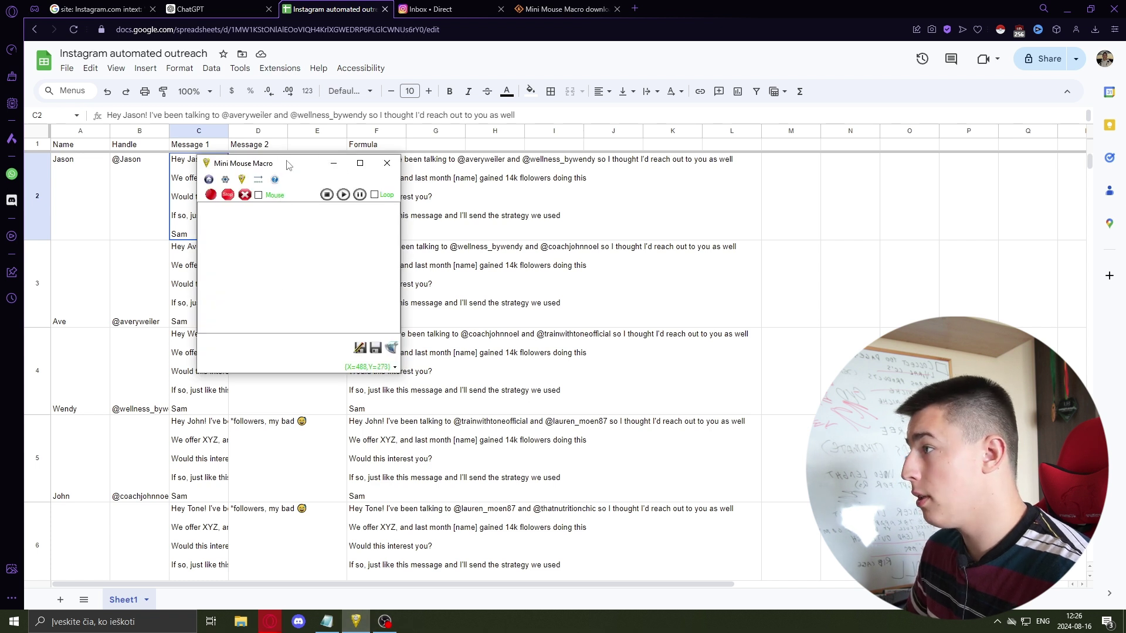
{"action": "left_click_drag", "start_coordinate": [288, 165], "coordinate": [286, 223]}
{"action": "left_click", "coordinate": [153, 188]}
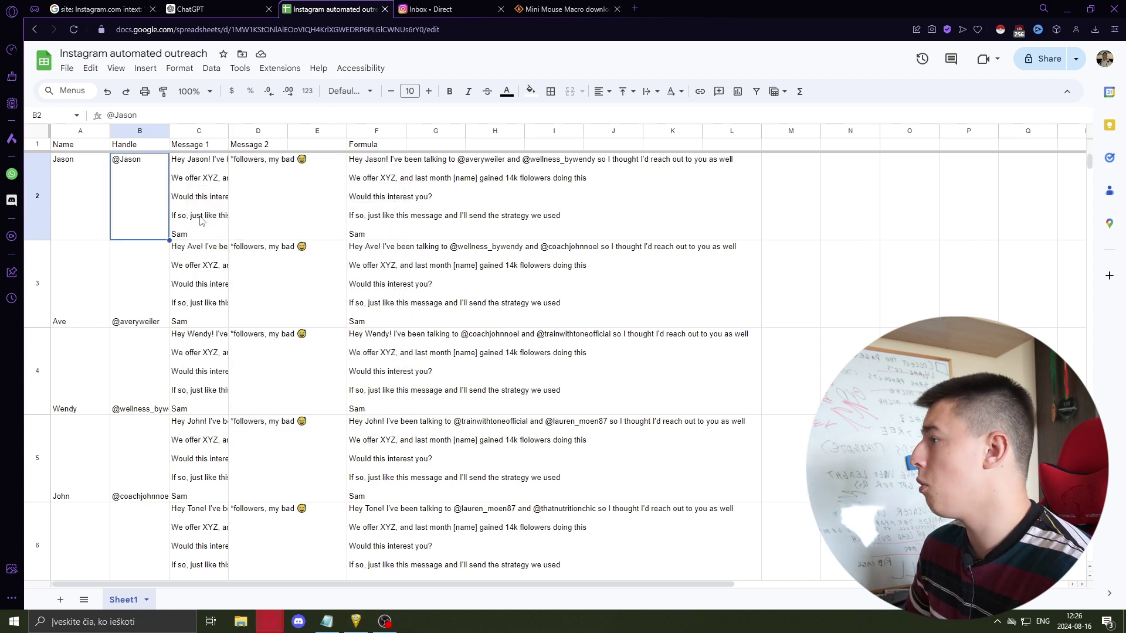
- Look through Mini Mouse Macro's settings and macro commands for the recording and playback hotkeys
{"action": "left_click", "coordinate": [356, 622]}
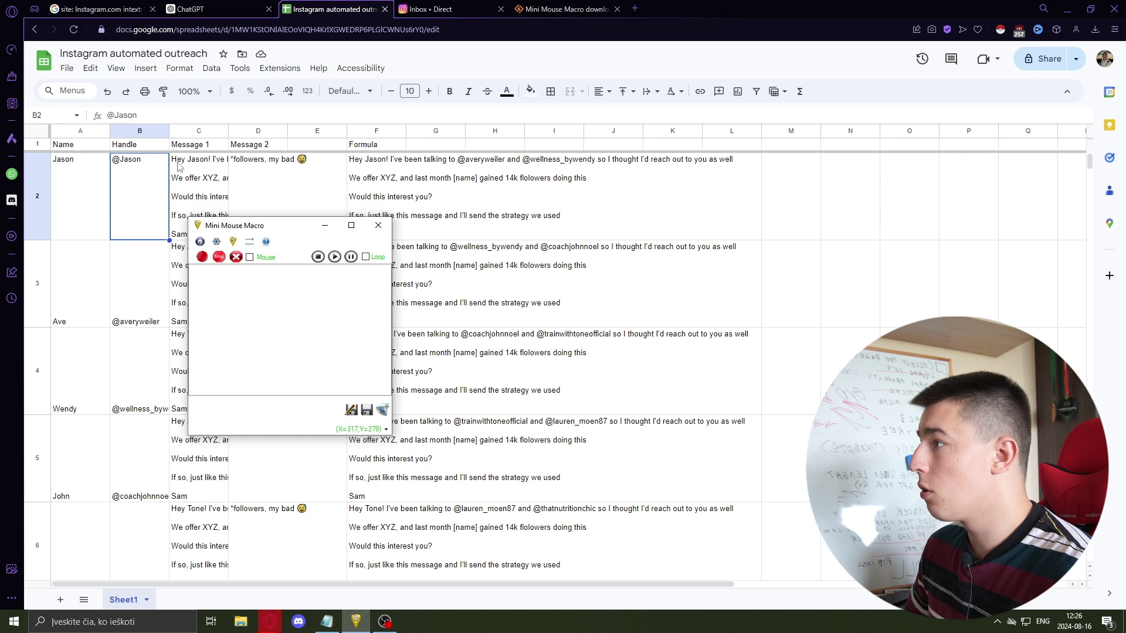
{"action": "left_click", "coordinate": [202, 241]}
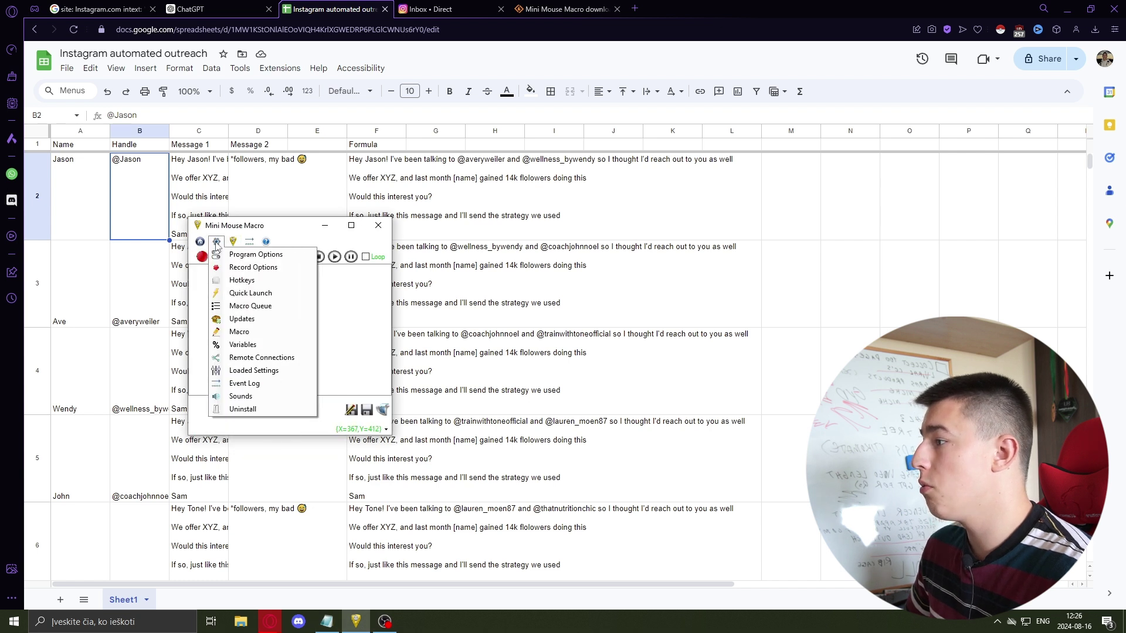
{"action": "mouse_move", "coordinate": [232, 244]}
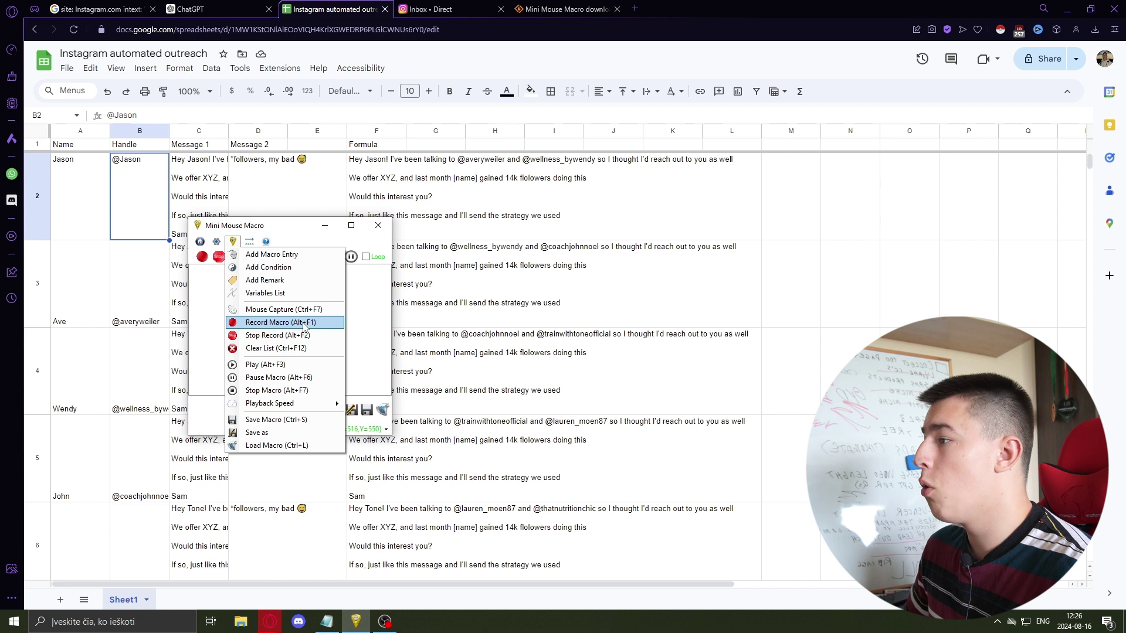
{"action": "left_click", "coordinate": [265, 229]}
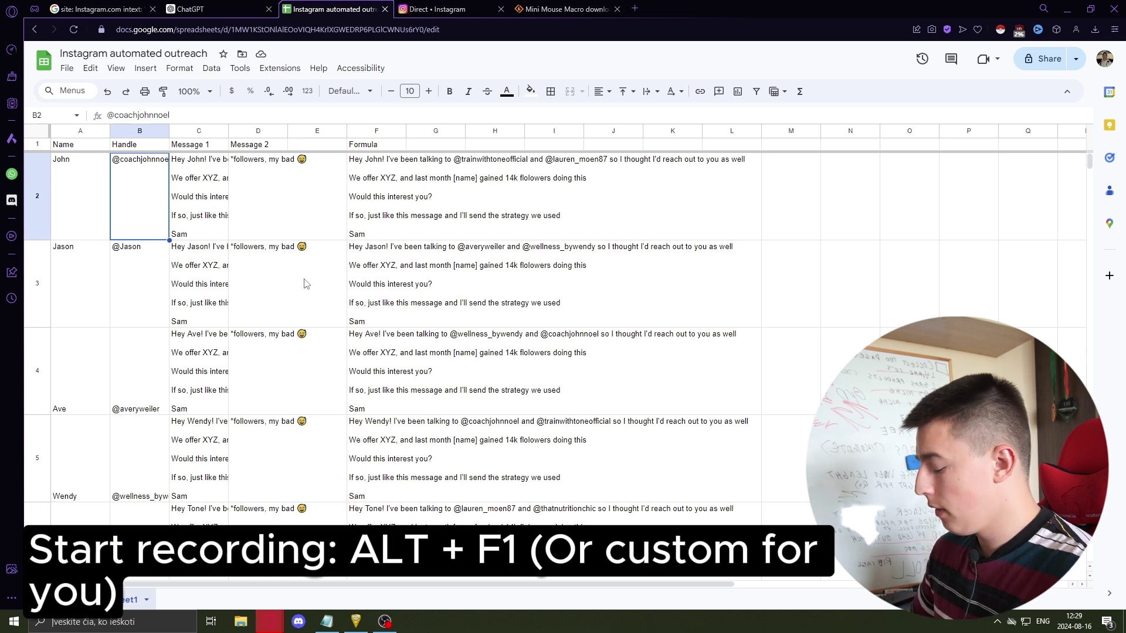
- Copy the handle in B2, find that account as the recipient of a new Instagram message, and open the chat
{"action": "key", "text": "ctrl+c"}
{"action": "left_click", "coordinate": [443, 9]}
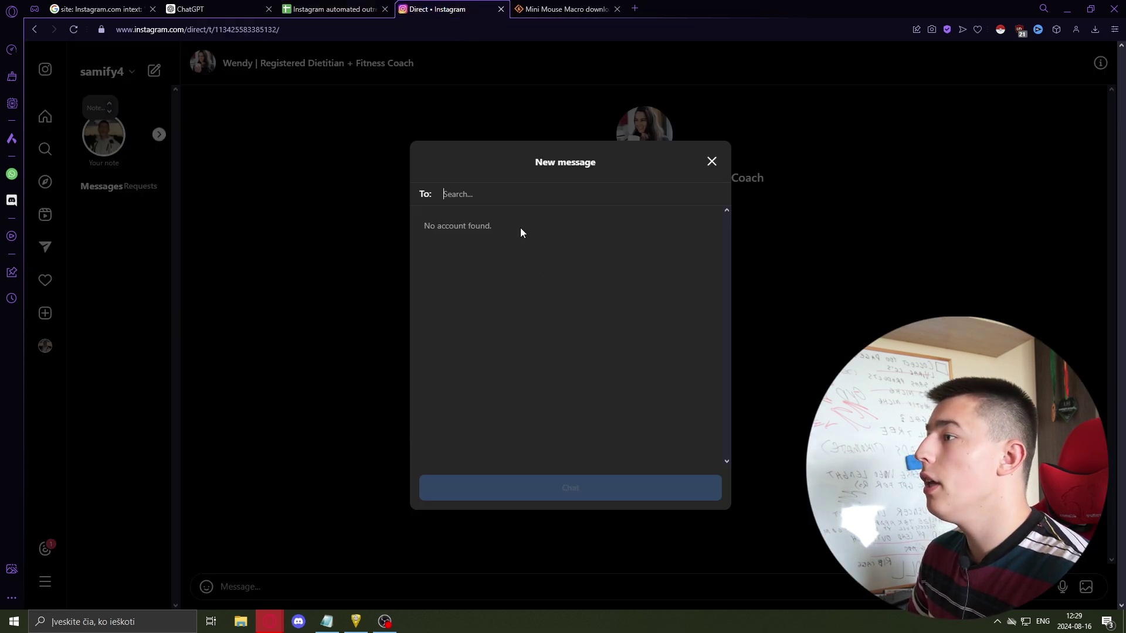
{"action": "left_click", "coordinate": [710, 162]}
{"action": "left_click", "coordinate": [156, 74]}
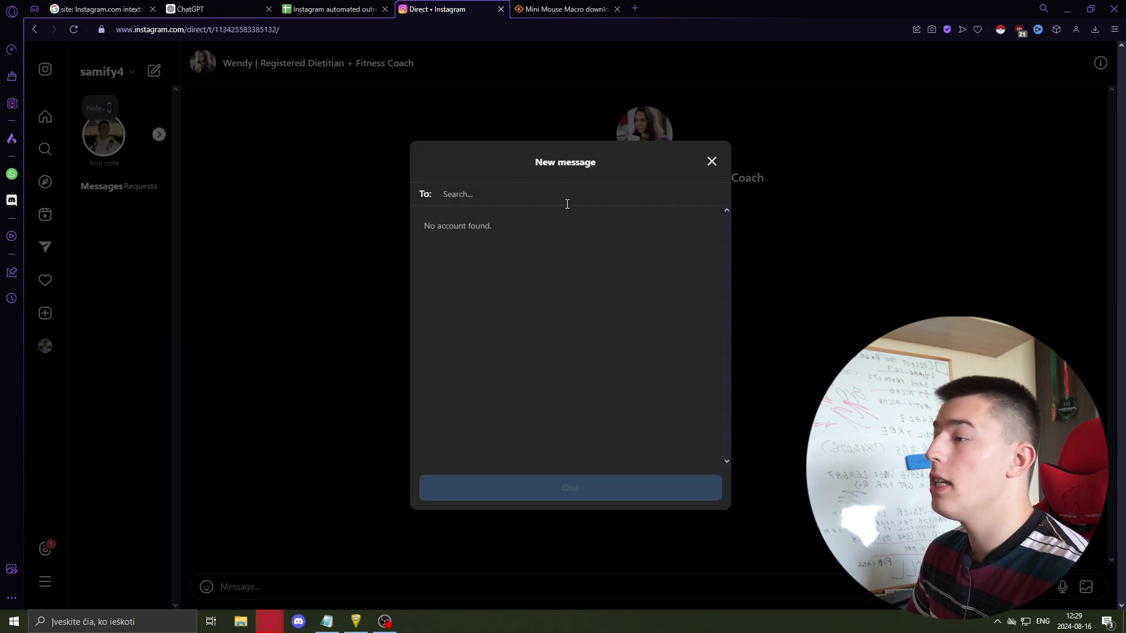
{"action": "key", "text": "ctrl+v"}
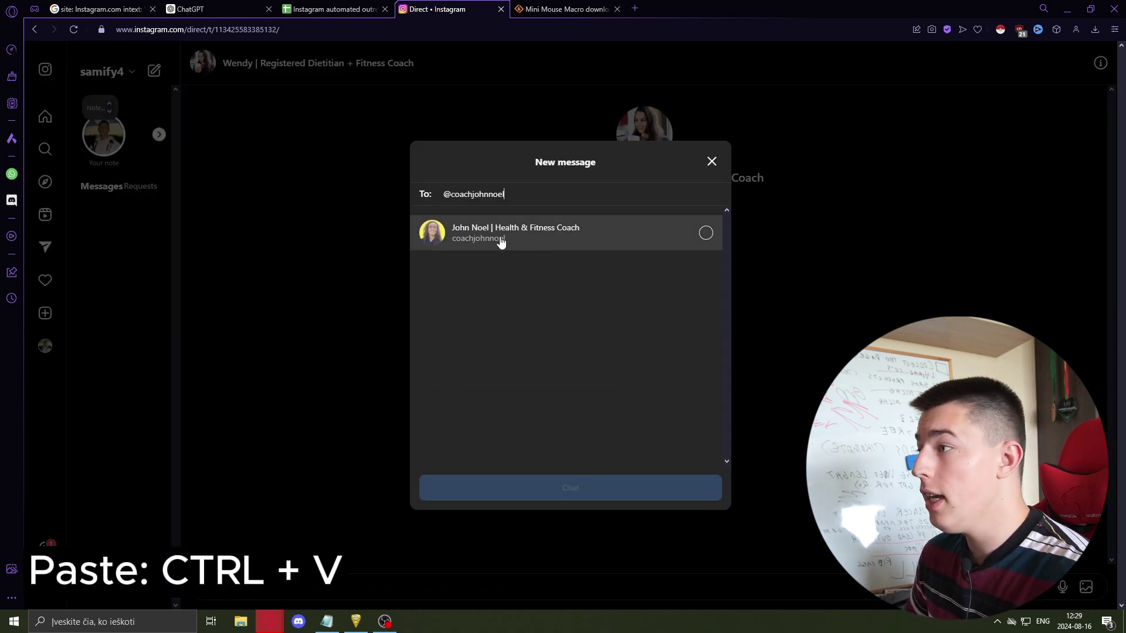
{"action": "left_click", "coordinate": [531, 238]}
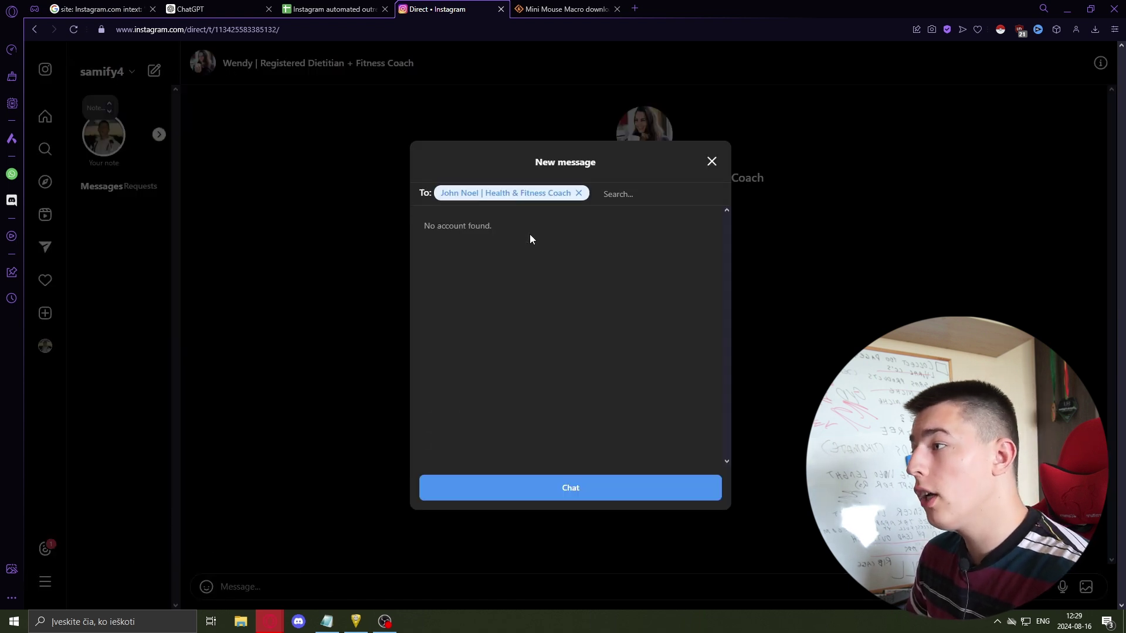
{"action": "left_click", "coordinate": [561, 496]}
- Copy the Message 1 text in C2 of the outreach sheet and paste it as plain text into the open Instagram chat
{"action": "left_click", "coordinate": [337, 5]}
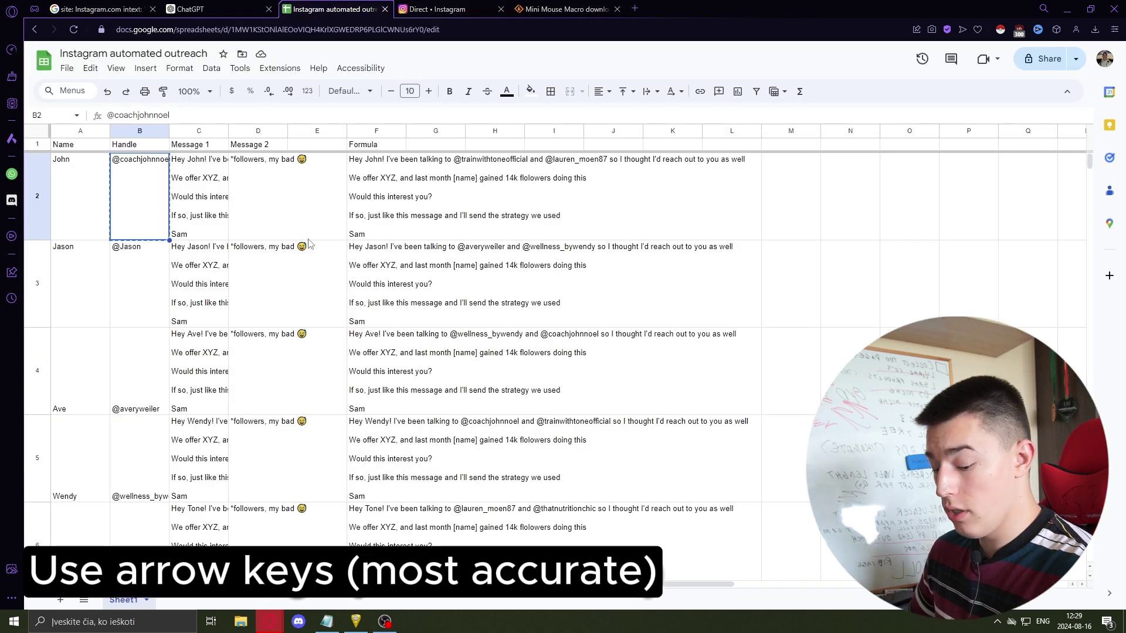
{"action": "key", "text": "Right"}
{"action": "key", "text": "ctrl+c"}
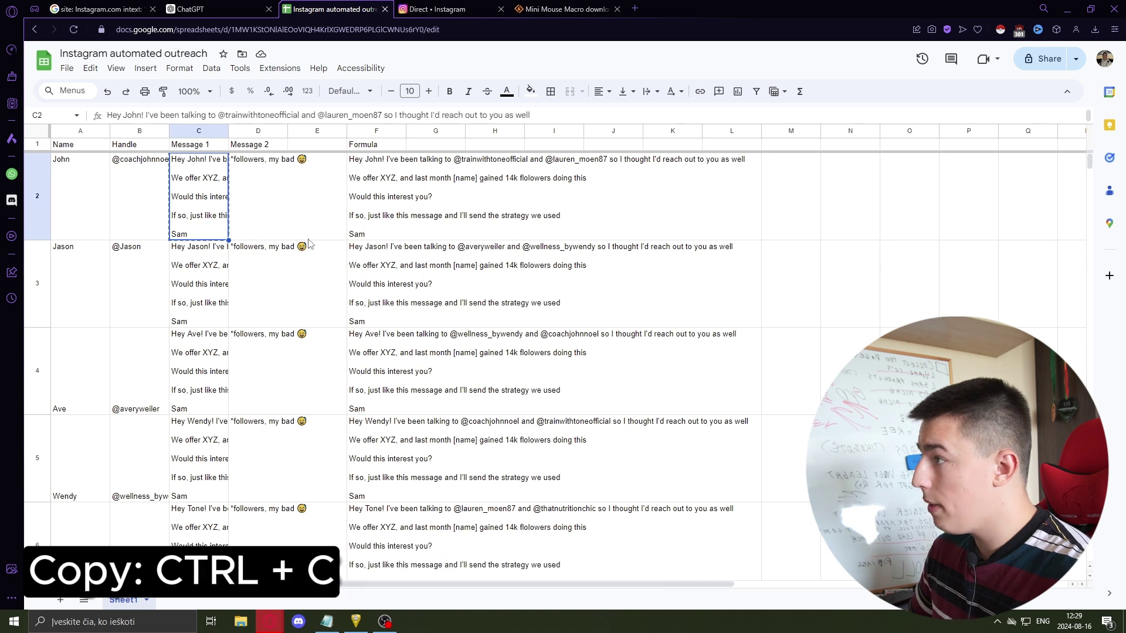
{"action": "left_click", "coordinate": [451, 10]}
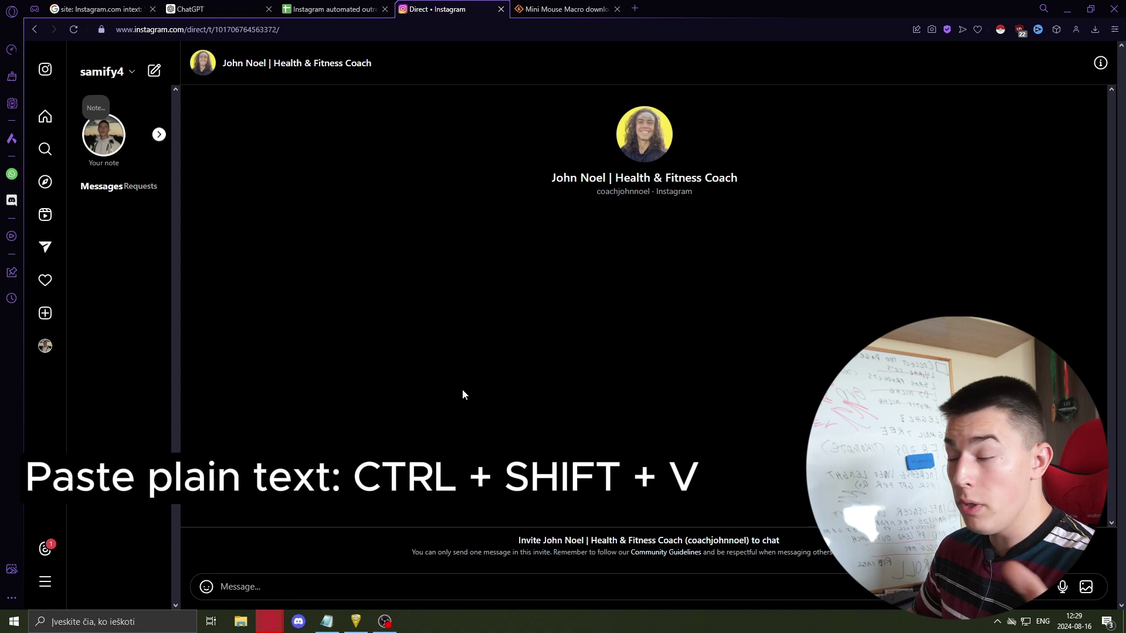
{"action": "key", "text": "ctrl+shift+v"}
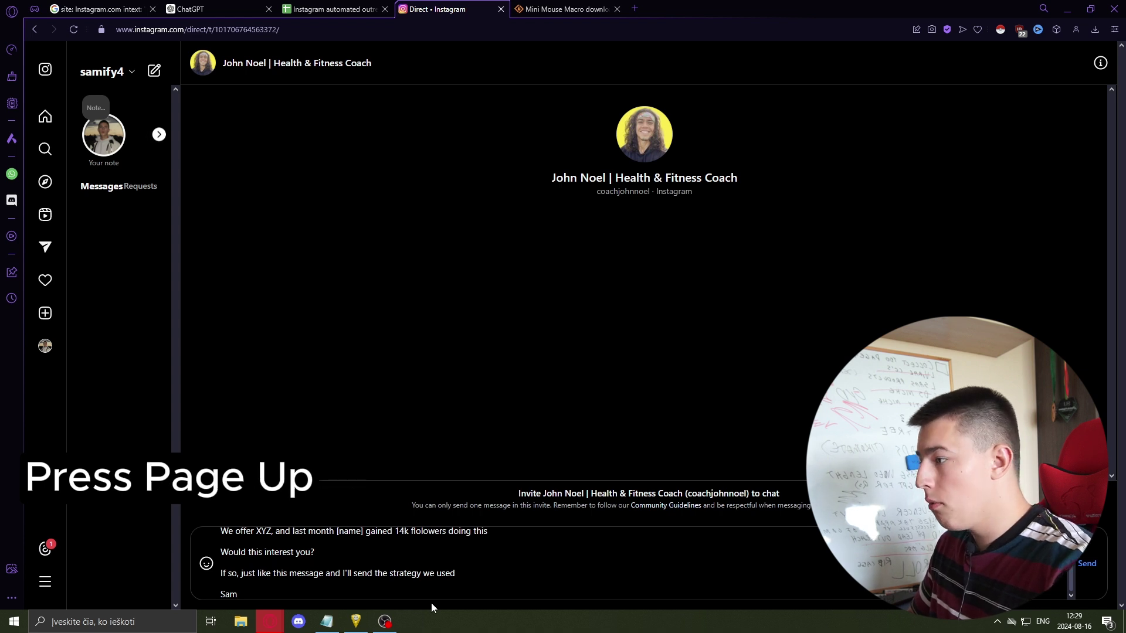
- Delete the opening quotation mark from the pasted message and send it
{"action": "key", "text": "Page_Up"}
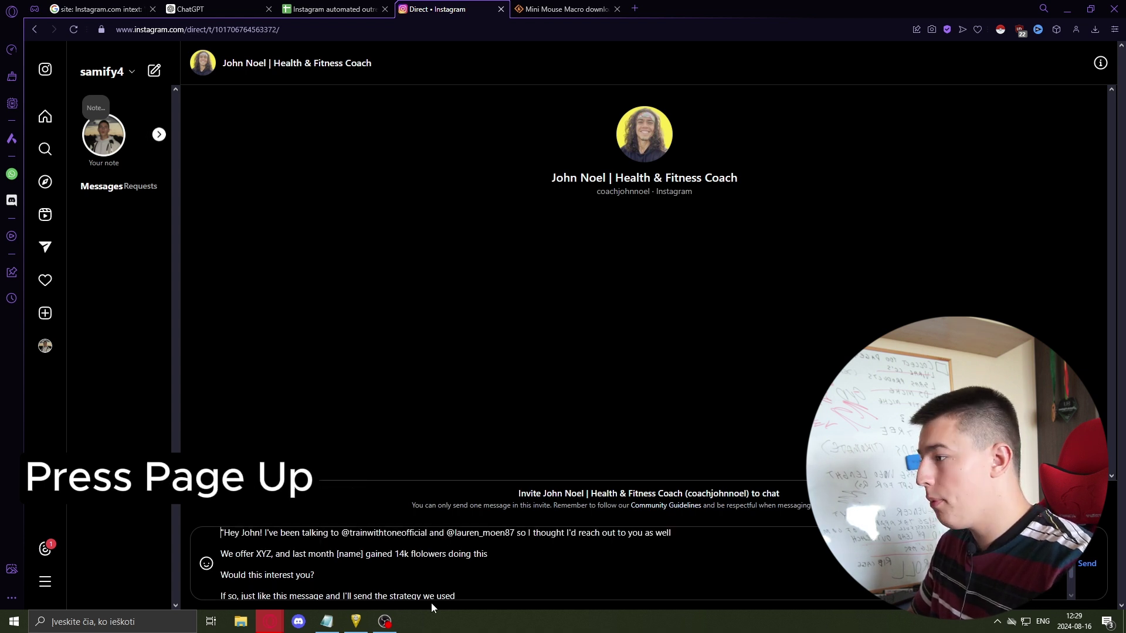
{"action": "key", "text": "Right"}
{"action": "key", "text": "BackSpace"}
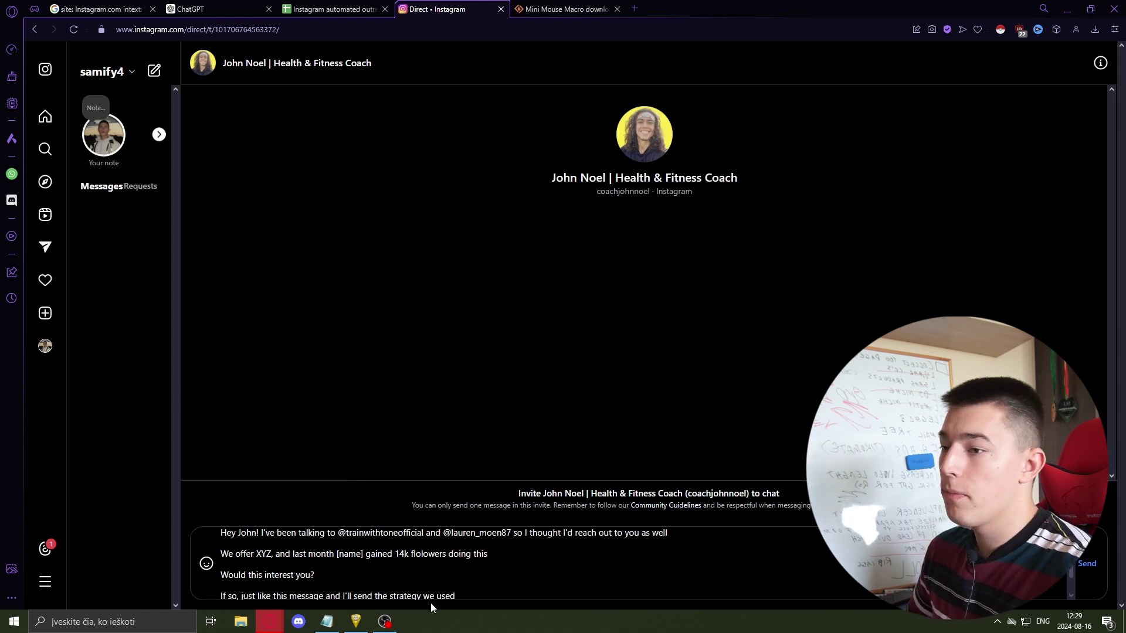
{"action": "key", "text": "Return"}
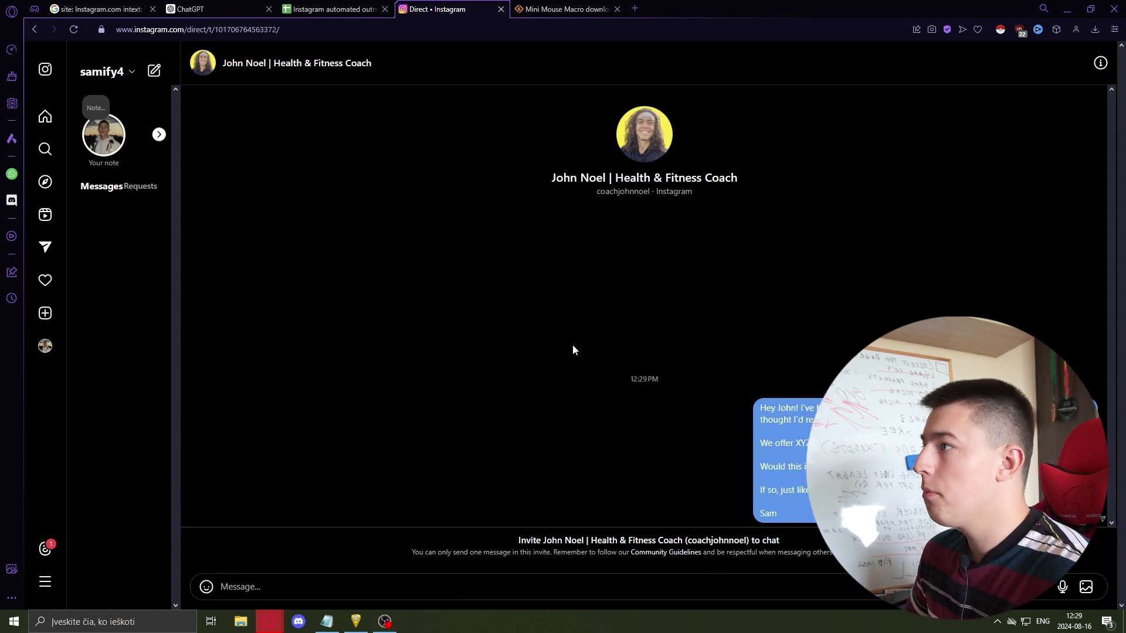
- Copy the Message 2 text in D2, select the next handle cell B3 for the following round, and return to the Instagram chat
{"action": "left_click", "coordinate": [339, 8]}
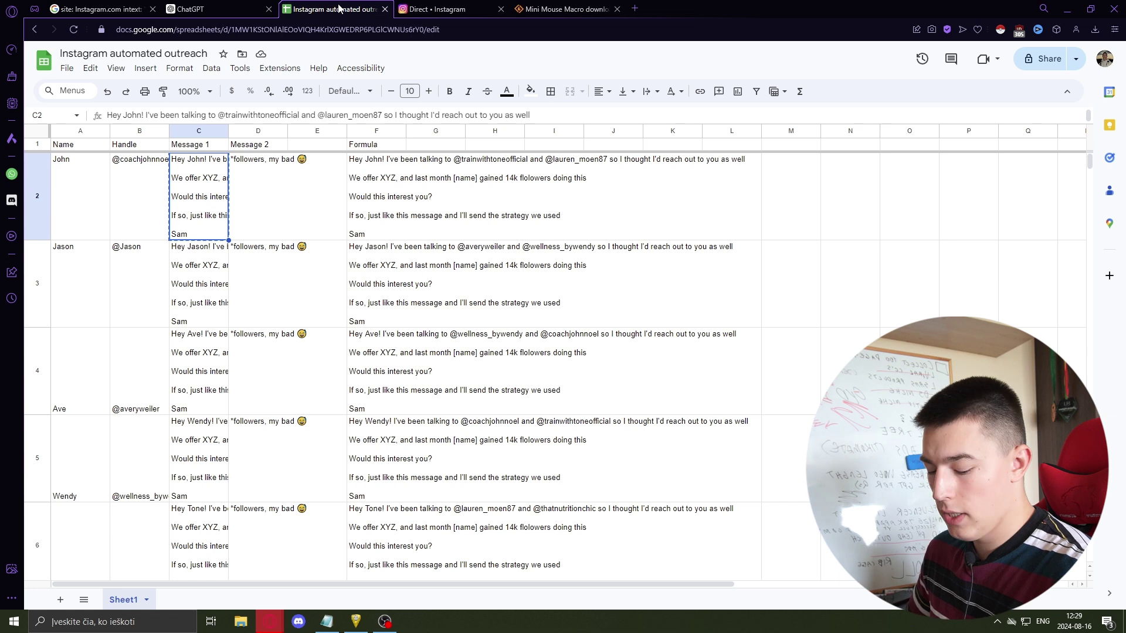
{"action": "key", "text": "Right"}
{"action": "key", "text": "ctrl+c"}
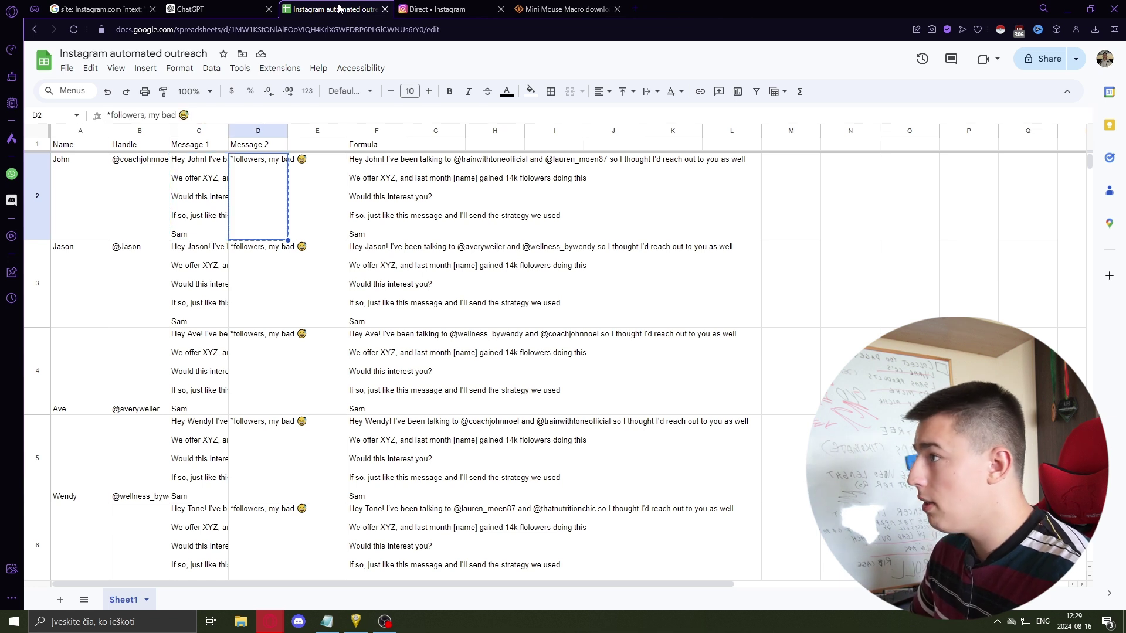
{"action": "key", "text": "Down"}
{"action": "key", "text": "Left"}
{"action": "key", "text": "Left"}
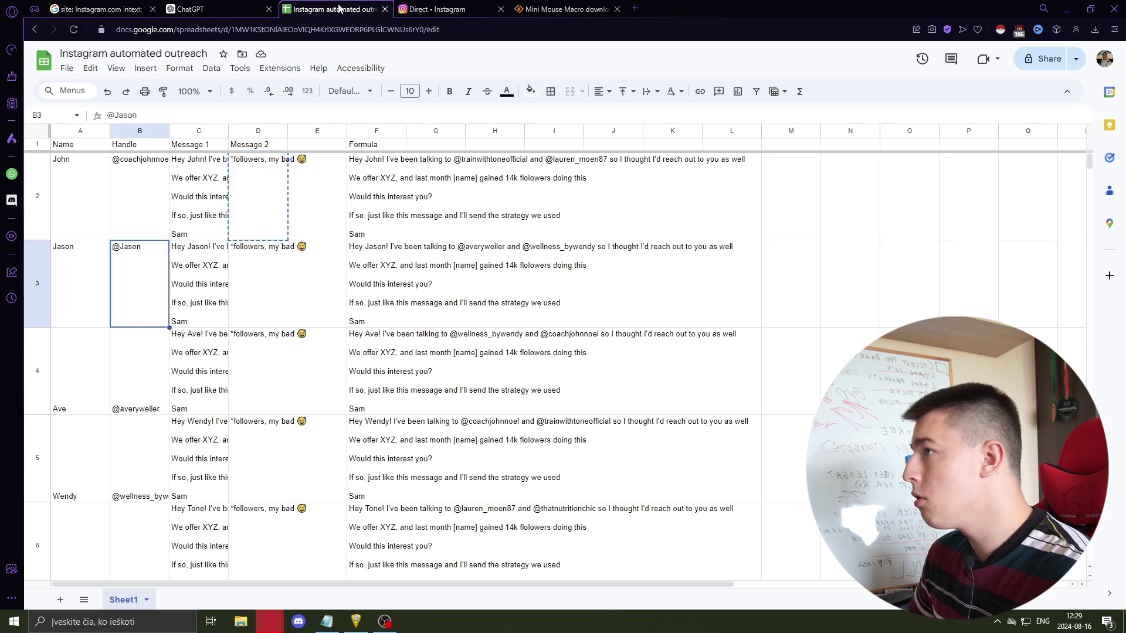
{"action": "left_click", "coordinate": [453, 11]}
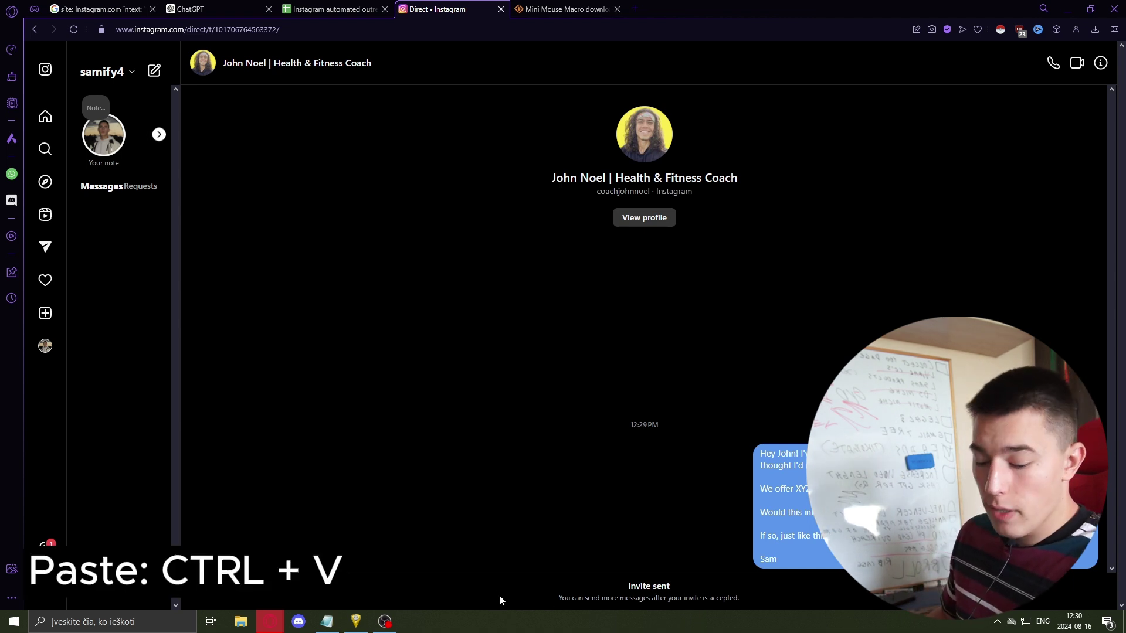
{"action": "left_click", "coordinate": [334, 9]}
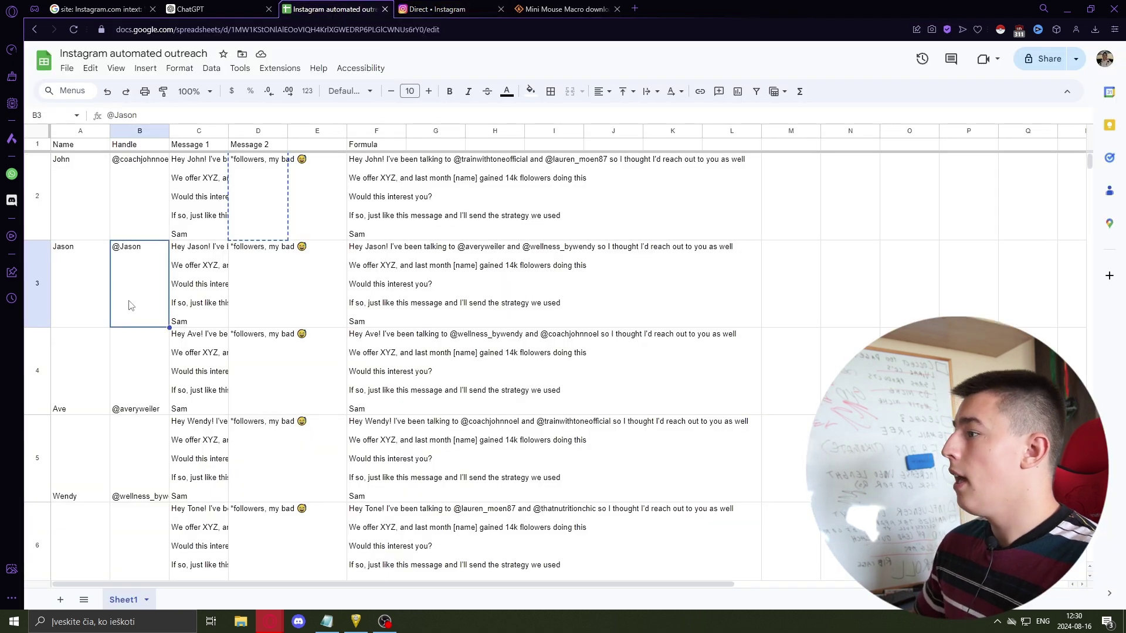
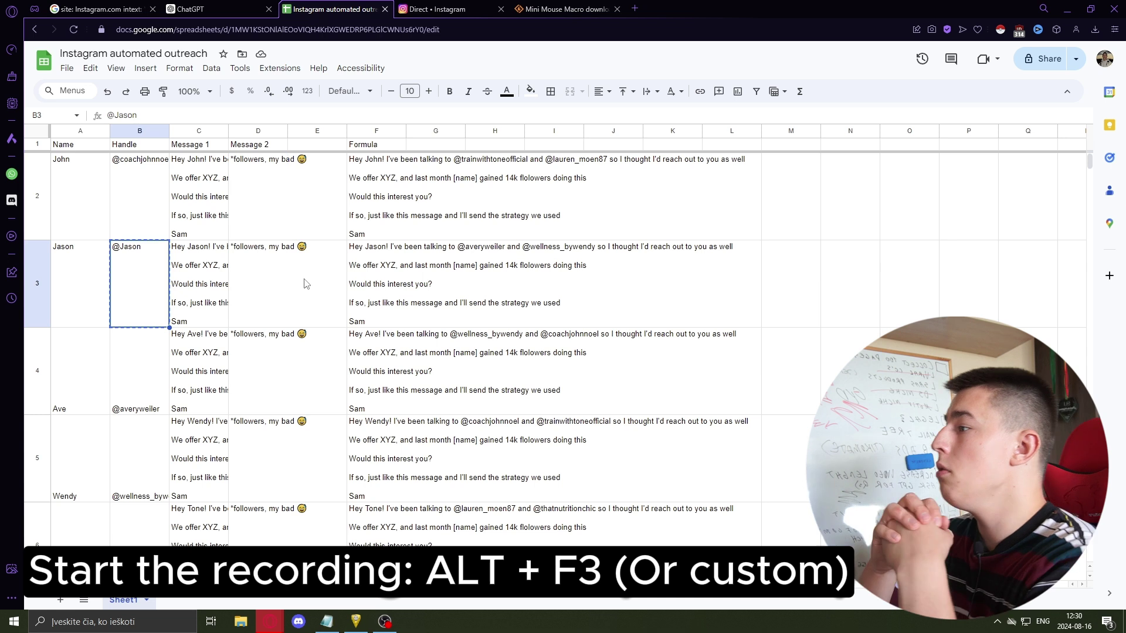
{"action": "left_click", "coordinate": [444, 10]}
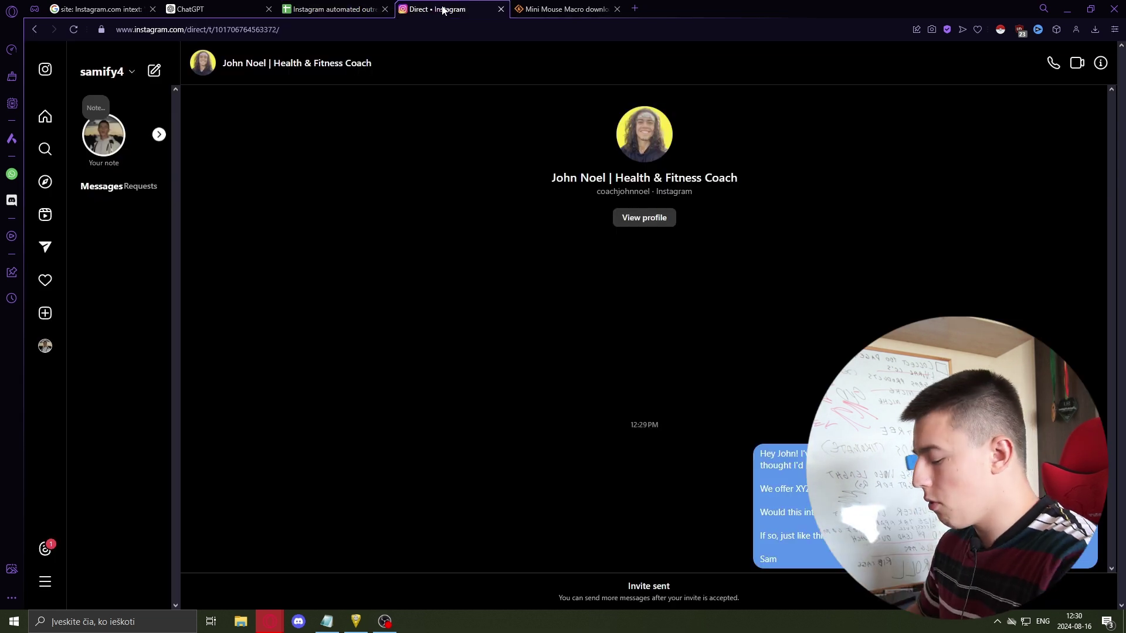
{"action": "mouse_move", "coordinate": [153, 76]}
{"action": "left_mouse_down"}
{"action": "mouse_move", "coordinate": [242, 90]}
{"action": "mouse_move", "coordinate": [325, 19]}
{"action": "left_mouse_up"}
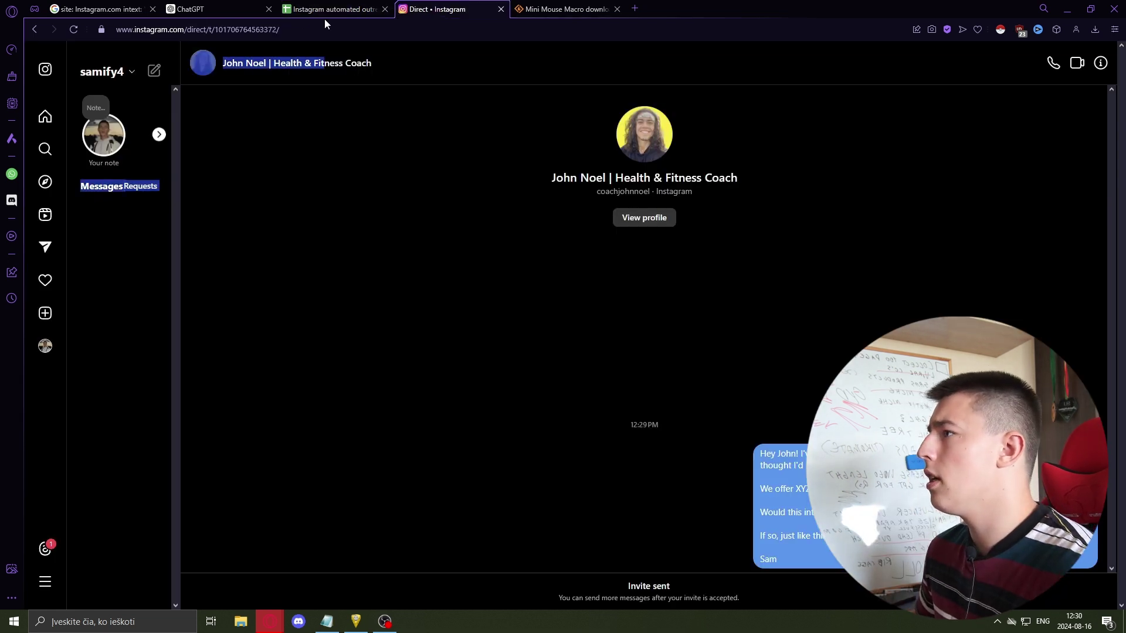
{"action": "left_click", "coordinate": [290, 107]}
- Select the handle cell B6 in the outreach sheet and copy it
{"action": "left_click", "coordinate": [337, 7]}
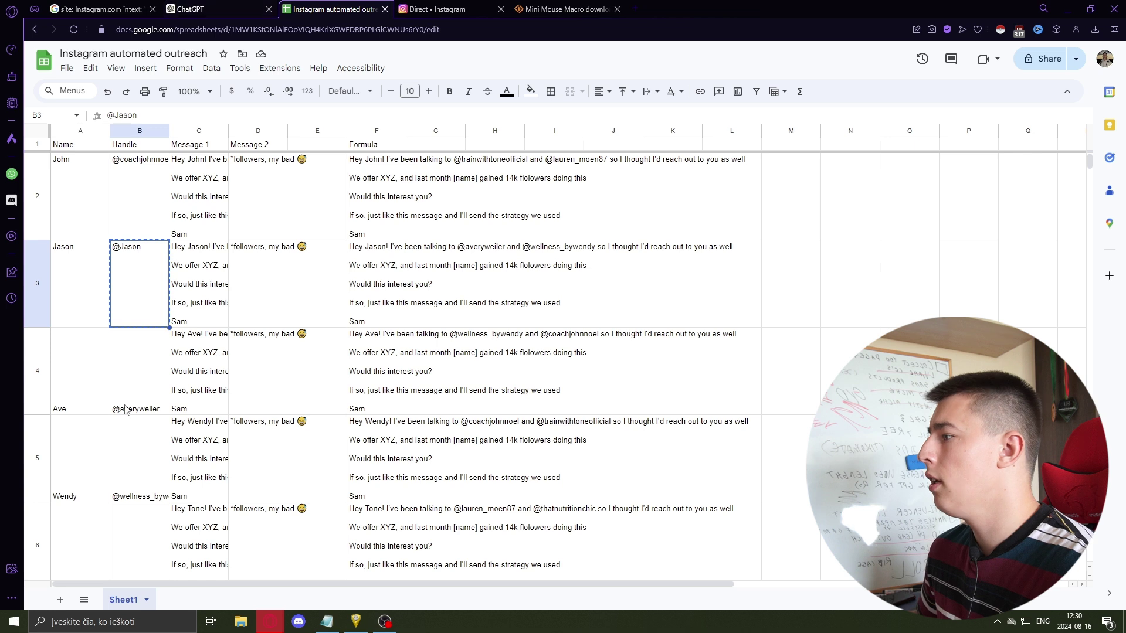
{"action": "scroll", "coordinate": [141, 430], "scroll_direction": "down", "scroll_amount": 3}
{"action": "left_click", "coordinate": [148, 370]}
{"action": "scroll", "coordinate": [256, 367], "scroll_direction": "up", "scroll_amount": 2}
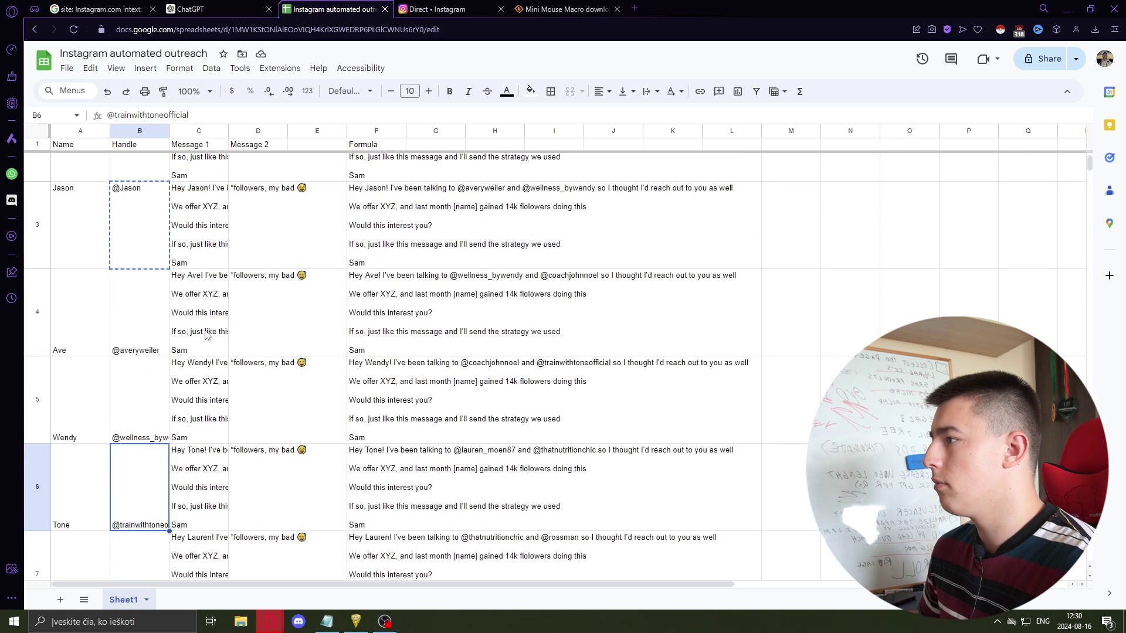
{"action": "scroll", "coordinate": [146, 389], "scroll_direction": "down", "scroll_amount": 3}
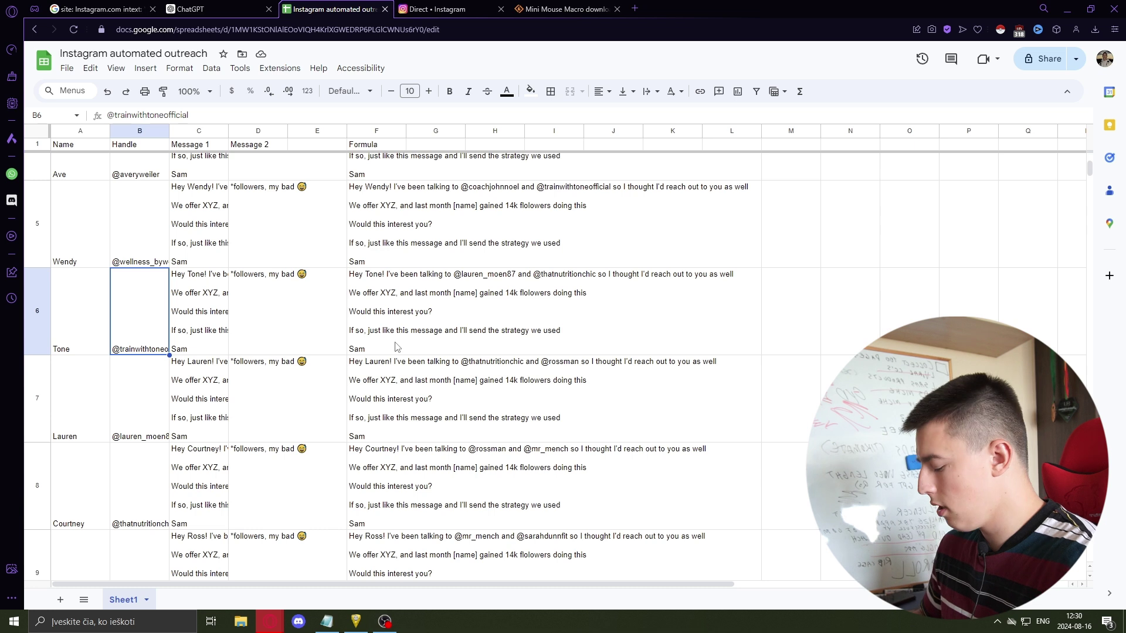
{"action": "key", "text": "ctrl+c"}
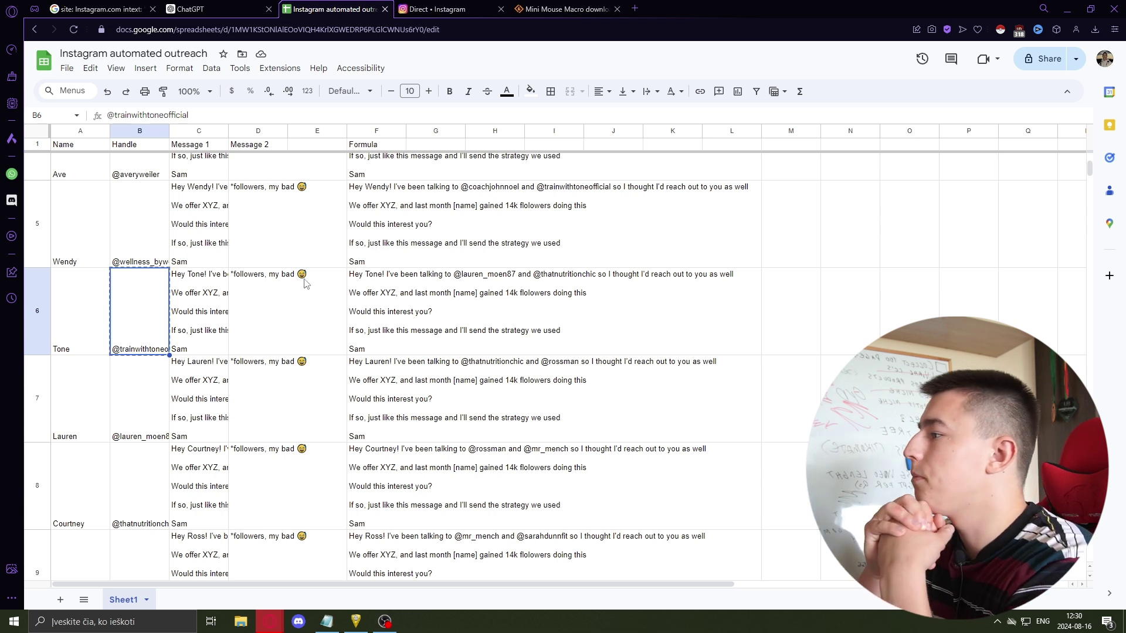
- Start a new Instagram message, paste the copied handle as recipient, choose the matching account, and open the chat
{"action": "left_click", "coordinate": [444, 10]}
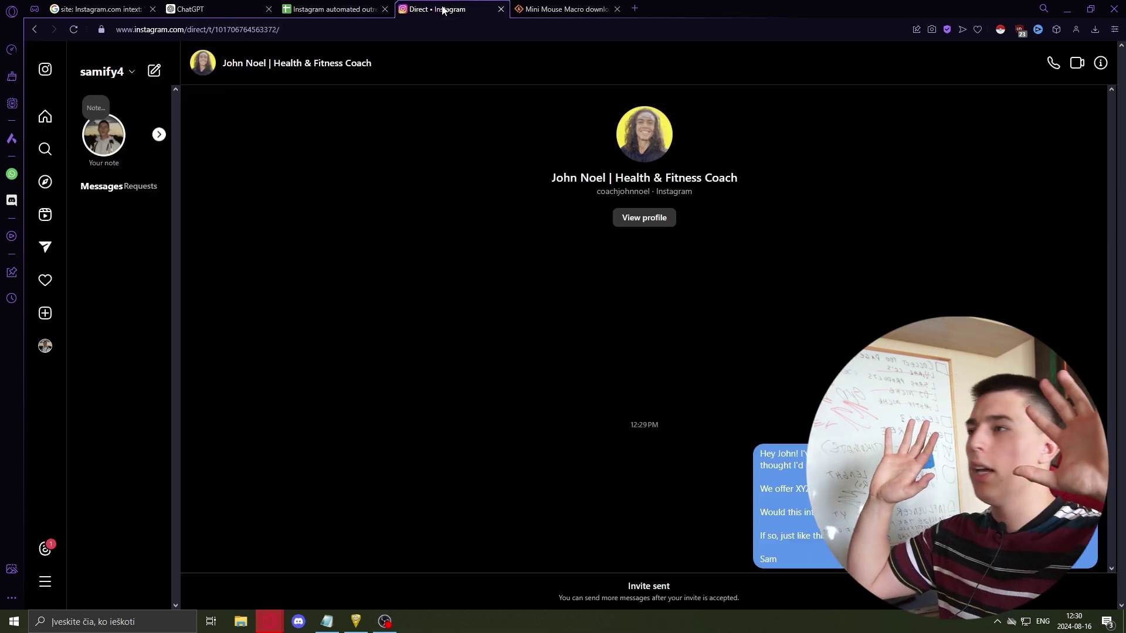
{"action": "left_click", "coordinate": [155, 71]}
{"action": "left_click", "coordinate": [707, 156]}
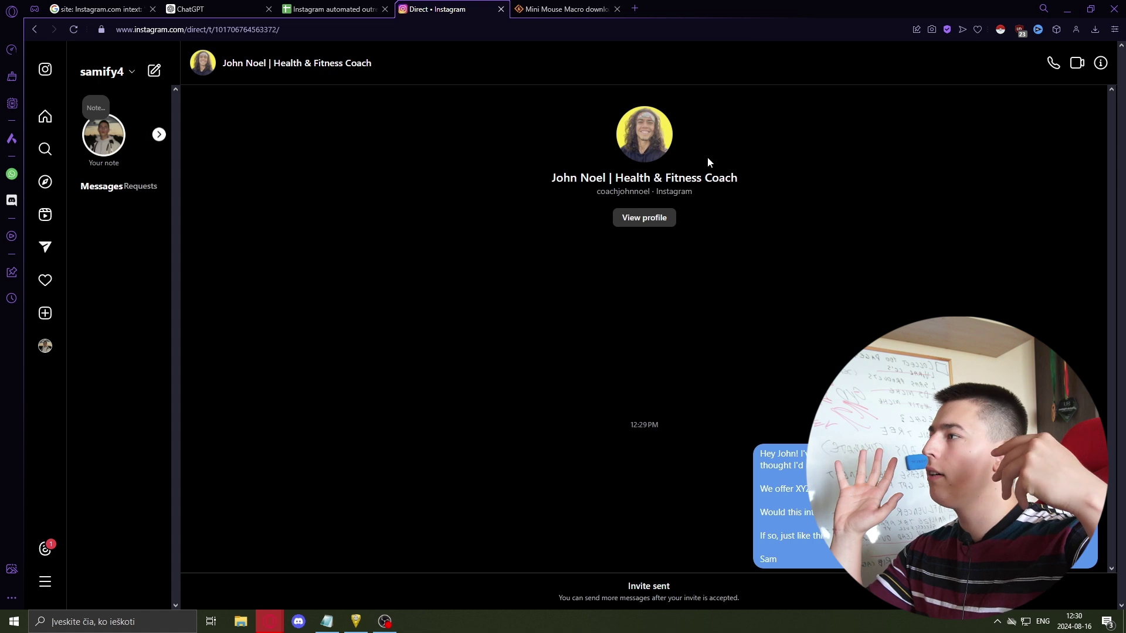
{"action": "left_click", "coordinate": [158, 74]}
{"action": "key", "text": "ctrl+v"}
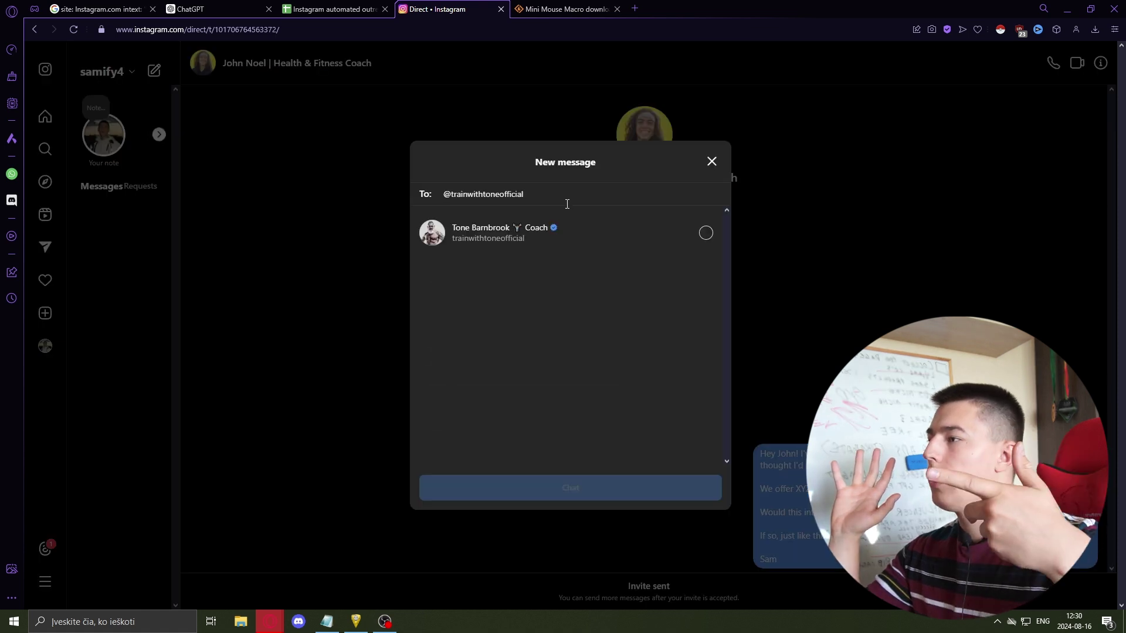
{"action": "left_click", "coordinate": [529, 234]}
{"action": "left_click", "coordinate": [558, 492]}
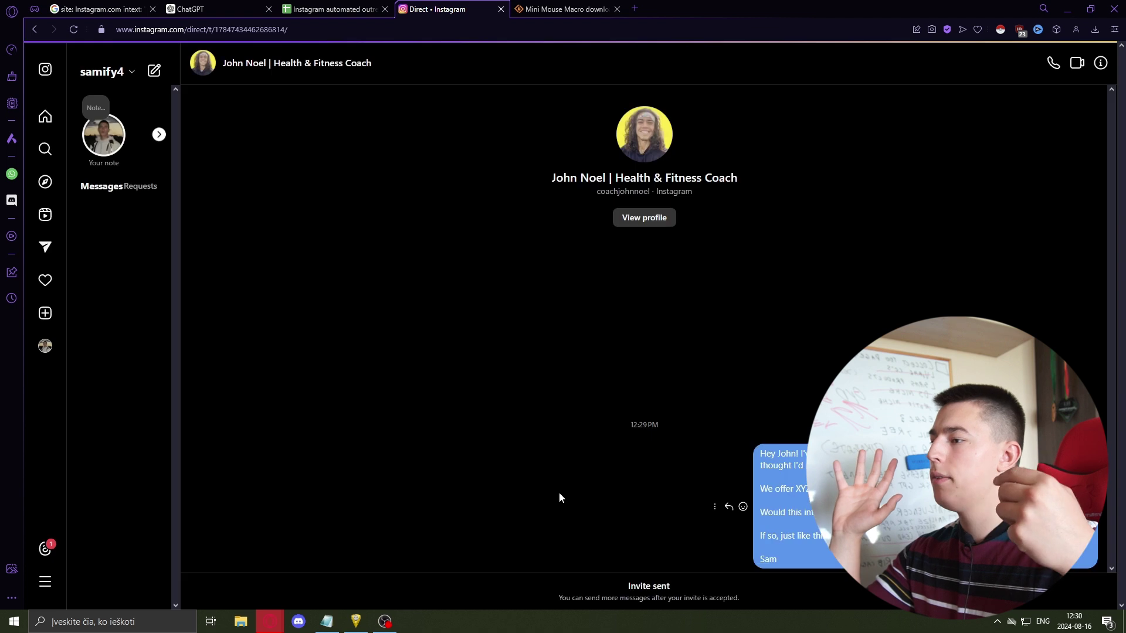
- Copy the Message 1 text in C6 of the outreach sheet and paste it into the new Instagram chat
{"action": "left_click", "coordinate": [337, 7]}
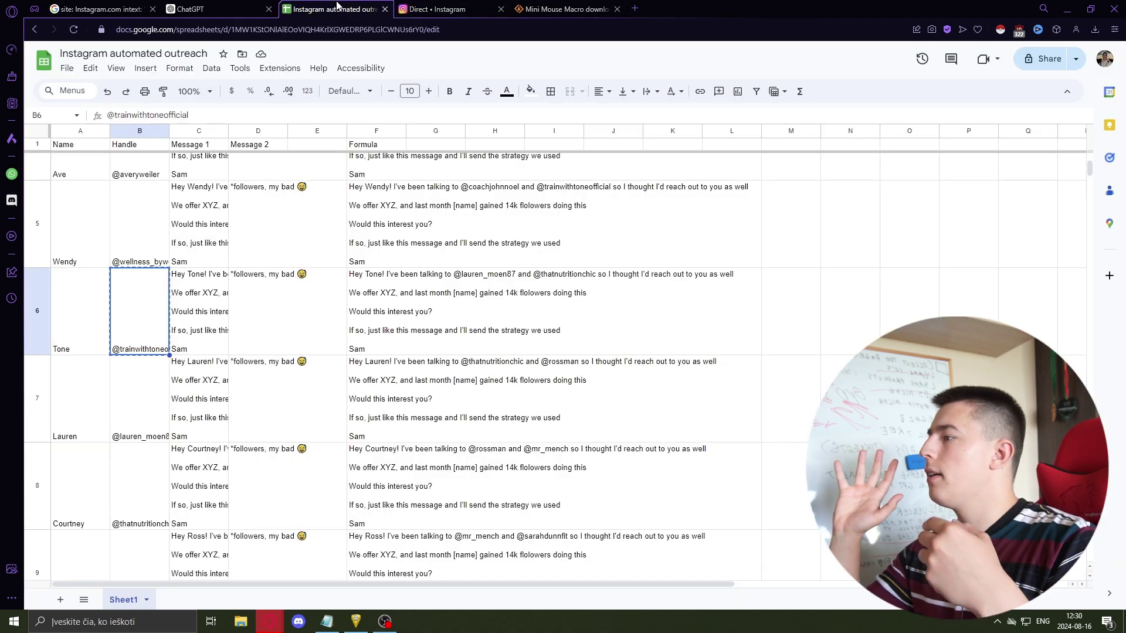
{"action": "key", "text": "Right"}
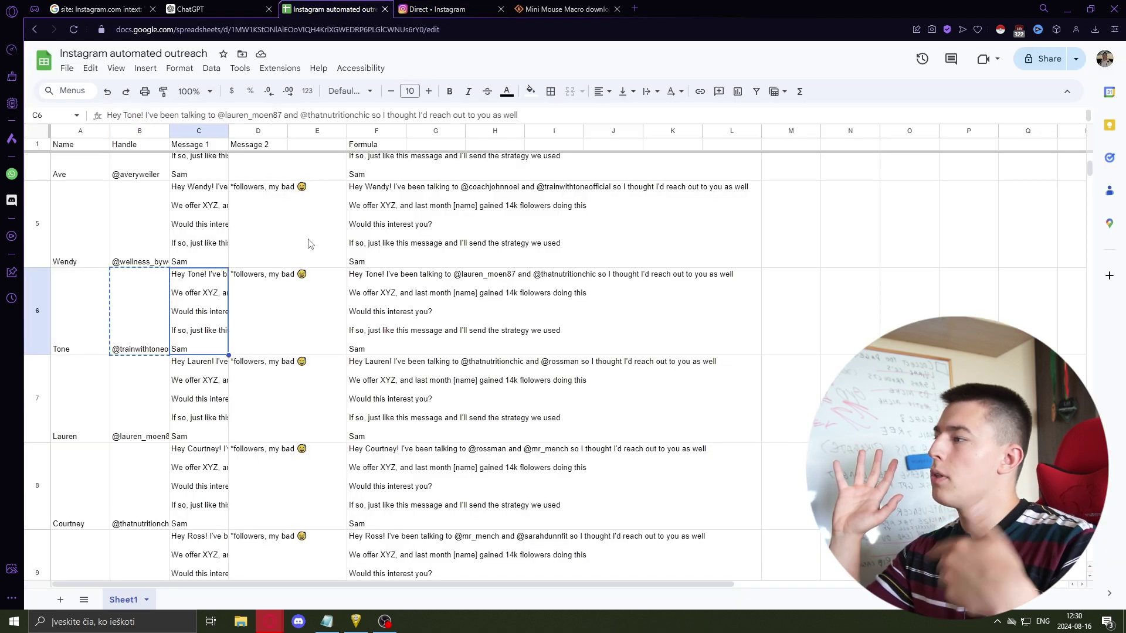
{"action": "key", "text": "ctrl+c"}
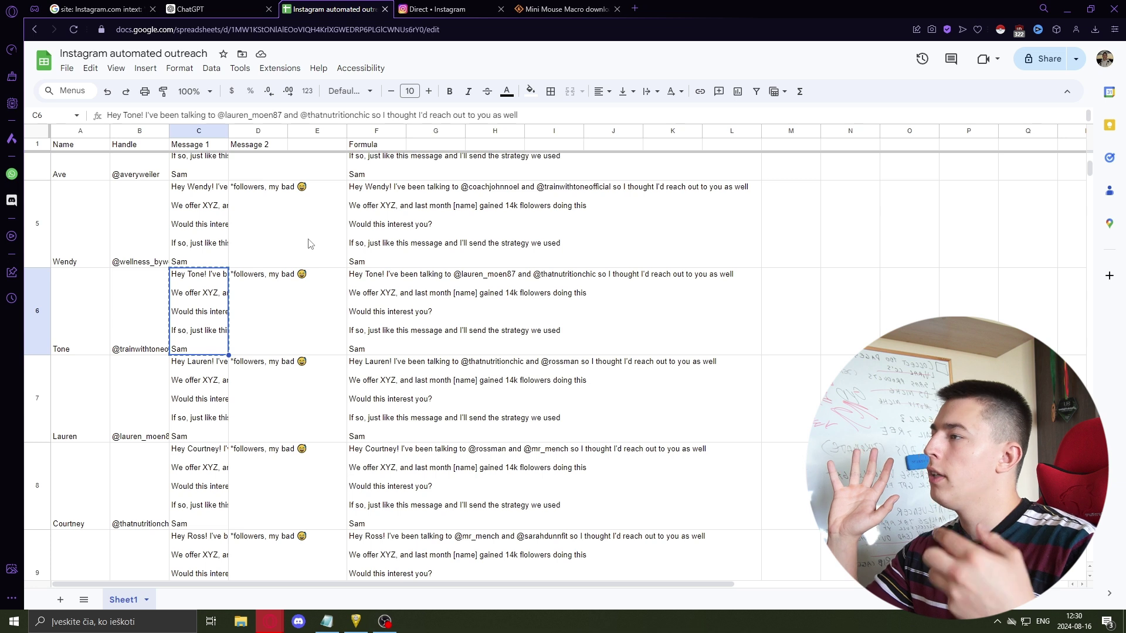
{"action": "left_click", "coordinate": [449, 9]}
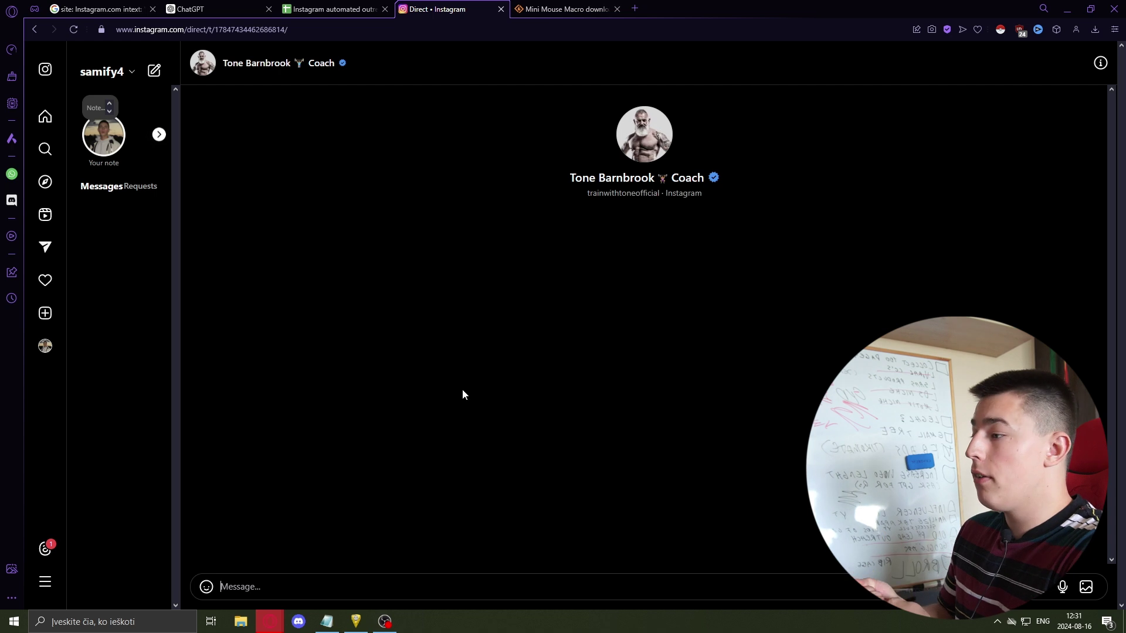
{"action": "key", "text": "ctrl+v"}
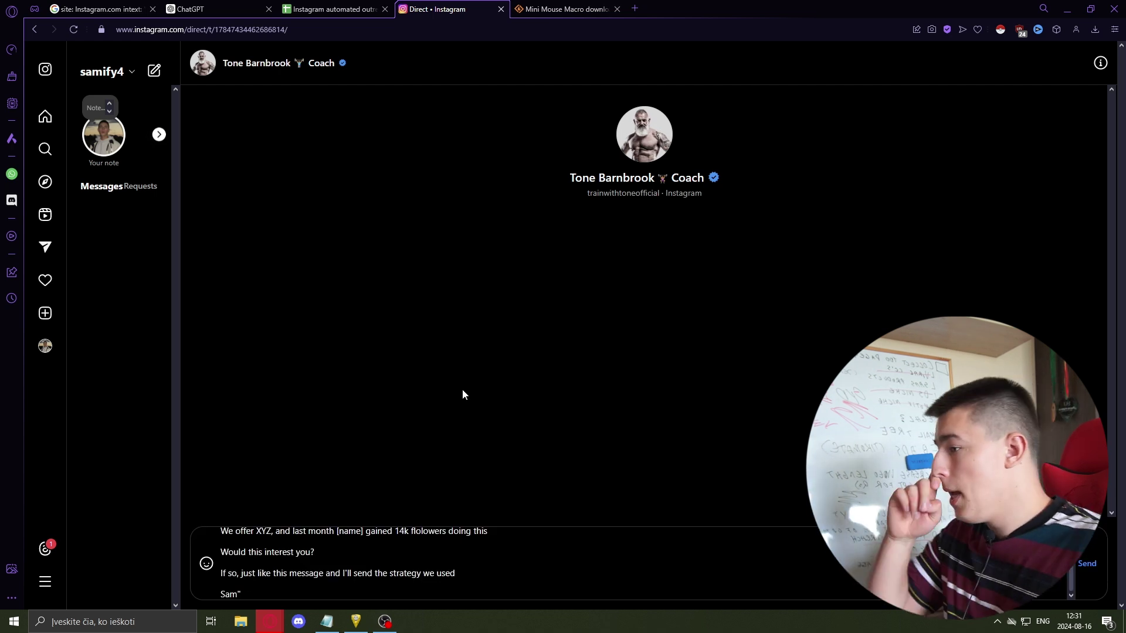
- Remove the closing and opening quotation marks from the pasted message and send it
{"action": "key", "text": "BackSpace"}
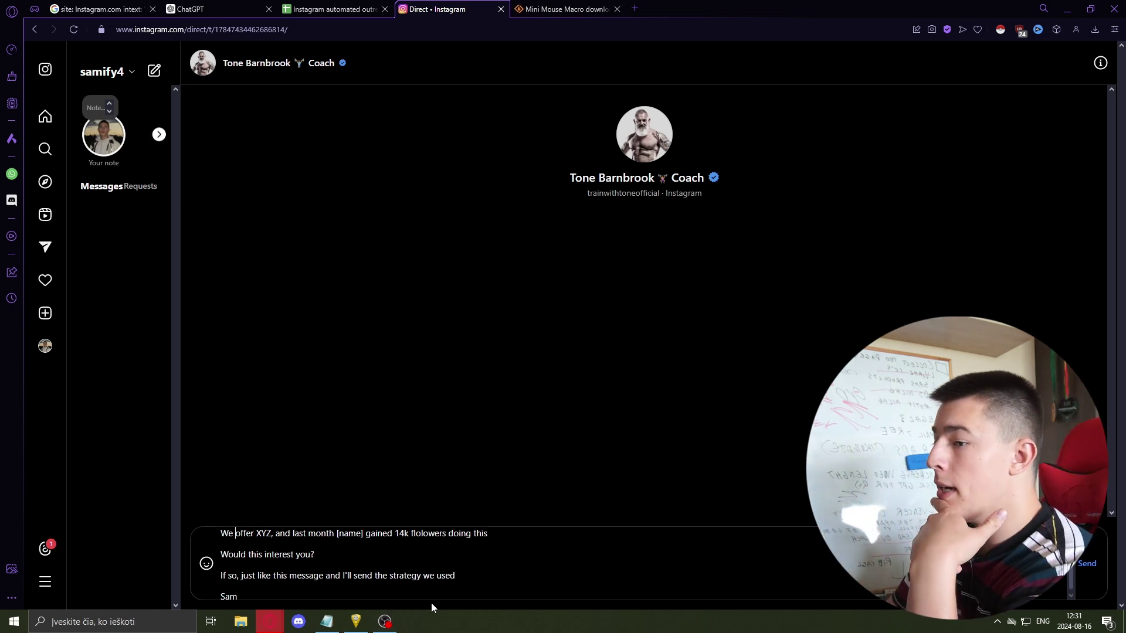
{"action": "key", "text": "ctrl+Home"}
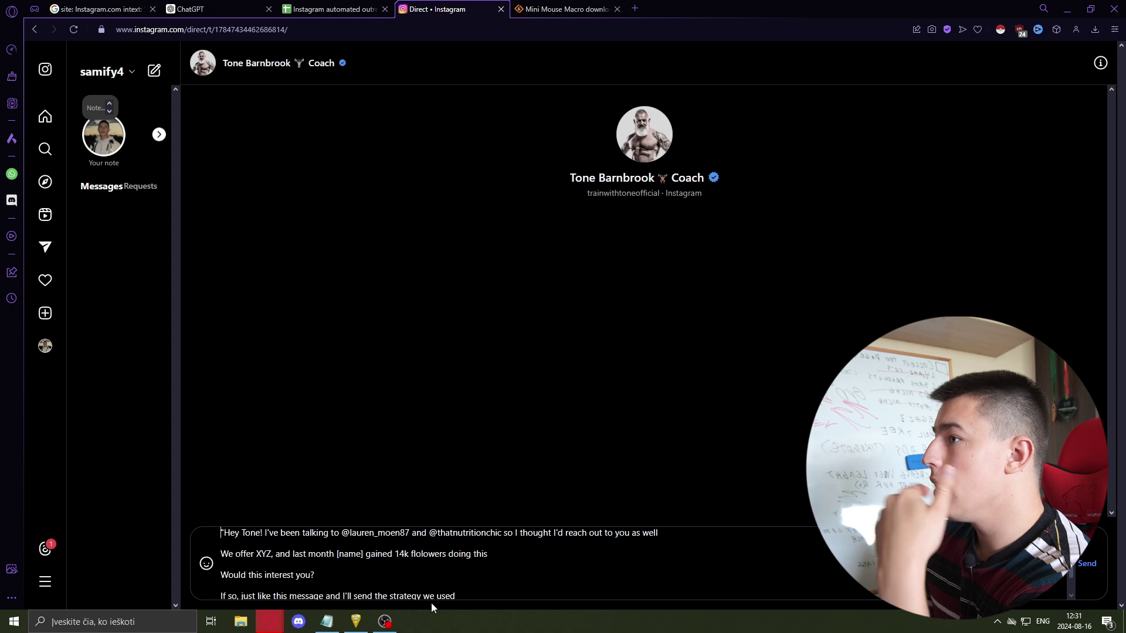
{"action": "key", "text": "BackSpace"}
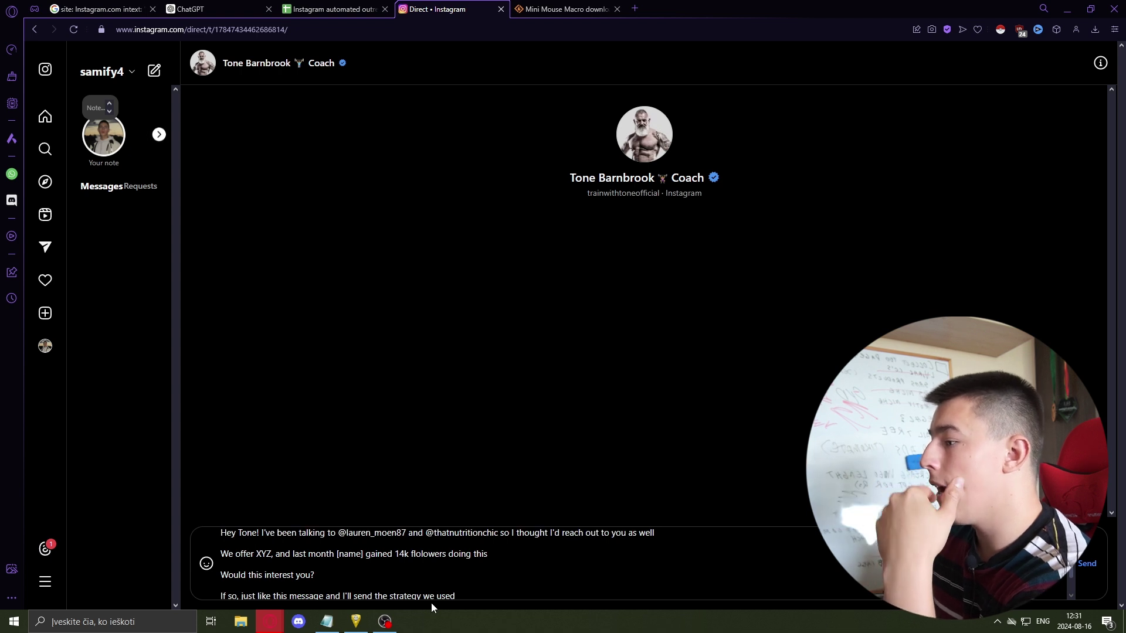
{"action": "key", "text": "Return"}
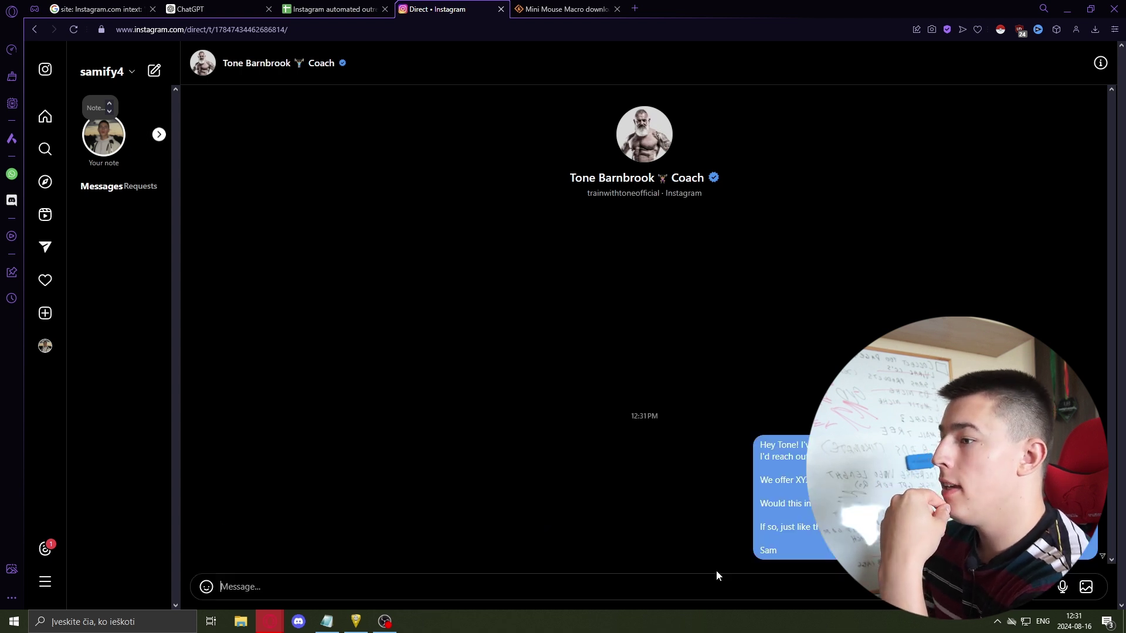
- Copy the Message 2 text in D6 of the outreach sheet and move the selection to the next handle cell B7
{"action": "left_click", "coordinate": [338, 7]}
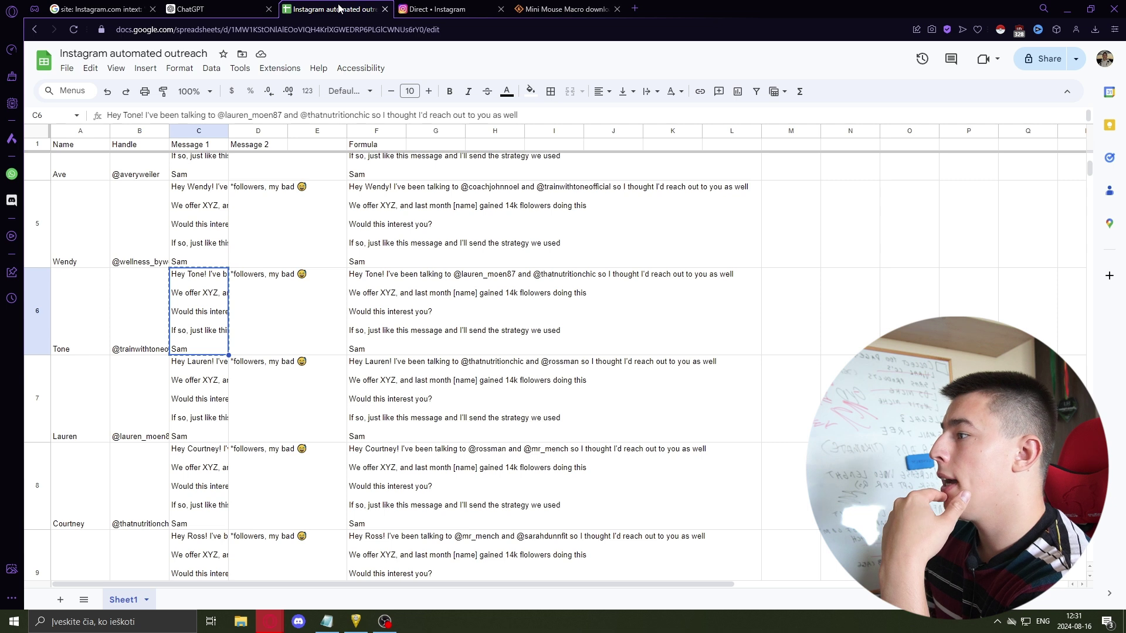
{"action": "key", "text": "Right"}
{"action": "key", "text": "ctrl+c"}
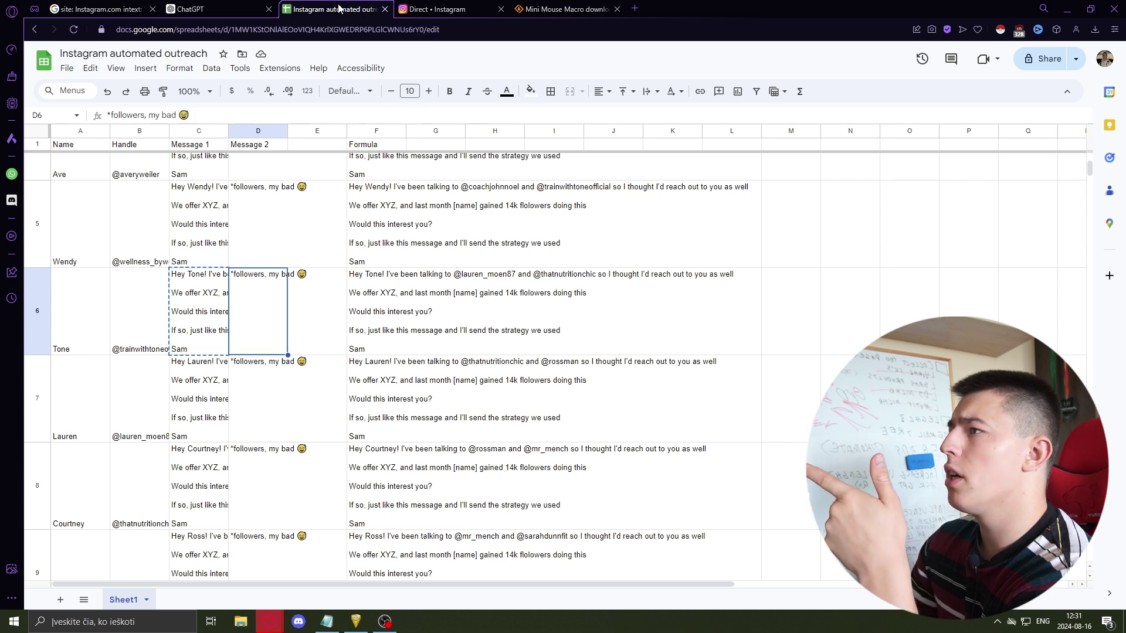
{"action": "key", "text": "Down"}
{"action": "key", "text": "Left"}
{"action": "key", "text": "Left"}
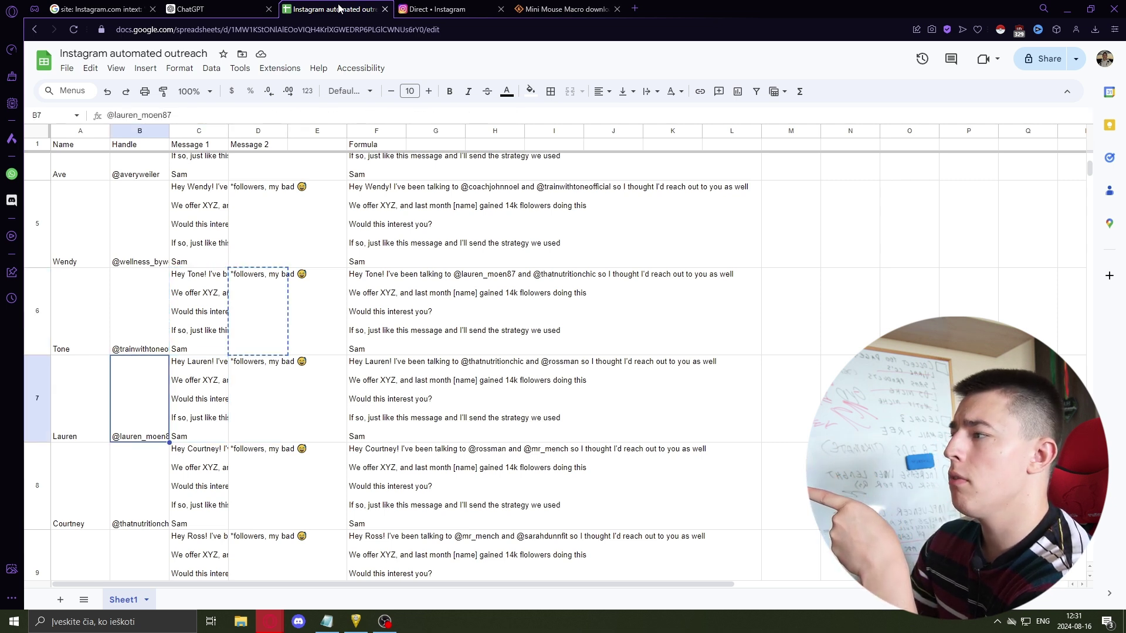
- Paste the copied Message 2 text into the open Instagram chat, send it, and return to the outreach sheet
{"action": "left_click", "coordinate": [452, 11]}
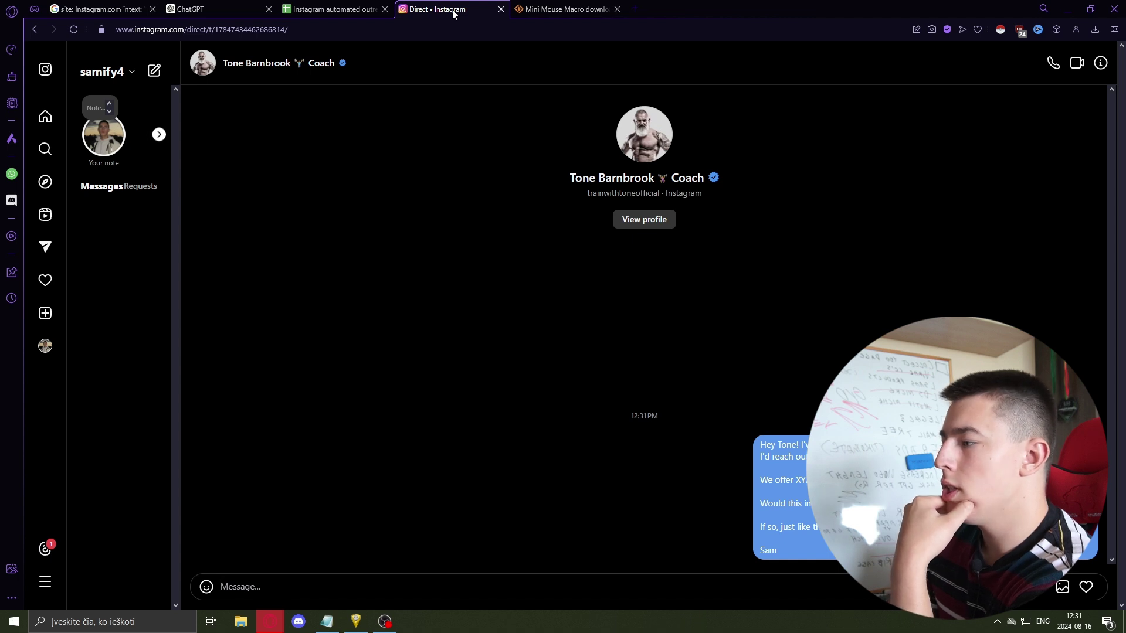
{"action": "key", "text": "ctrl+v"}
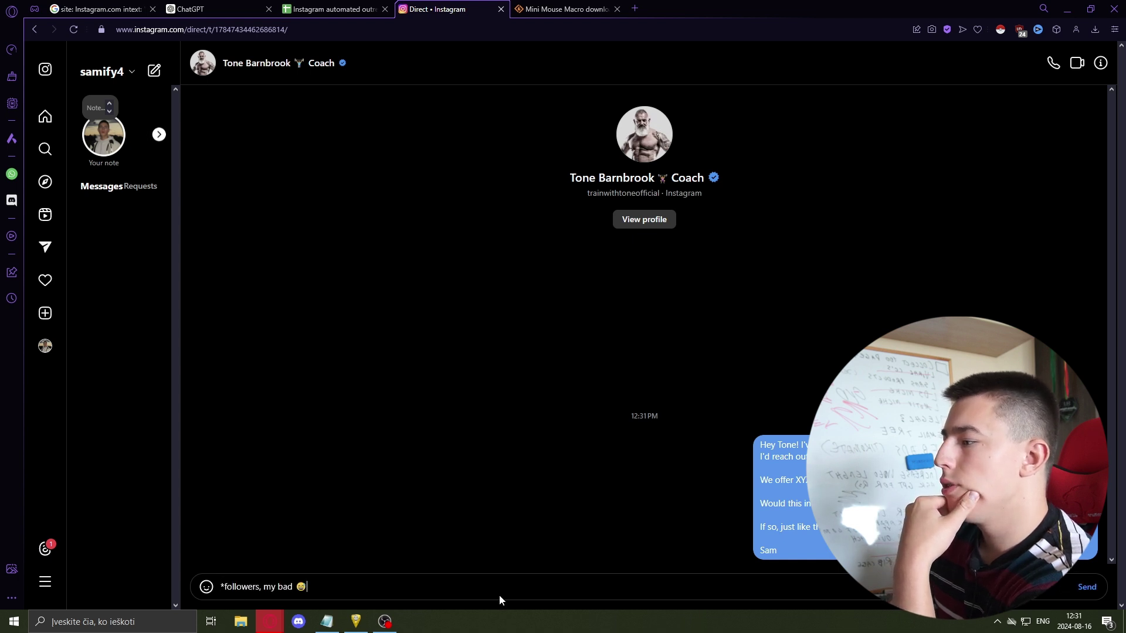
{"action": "key", "text": "Return"}
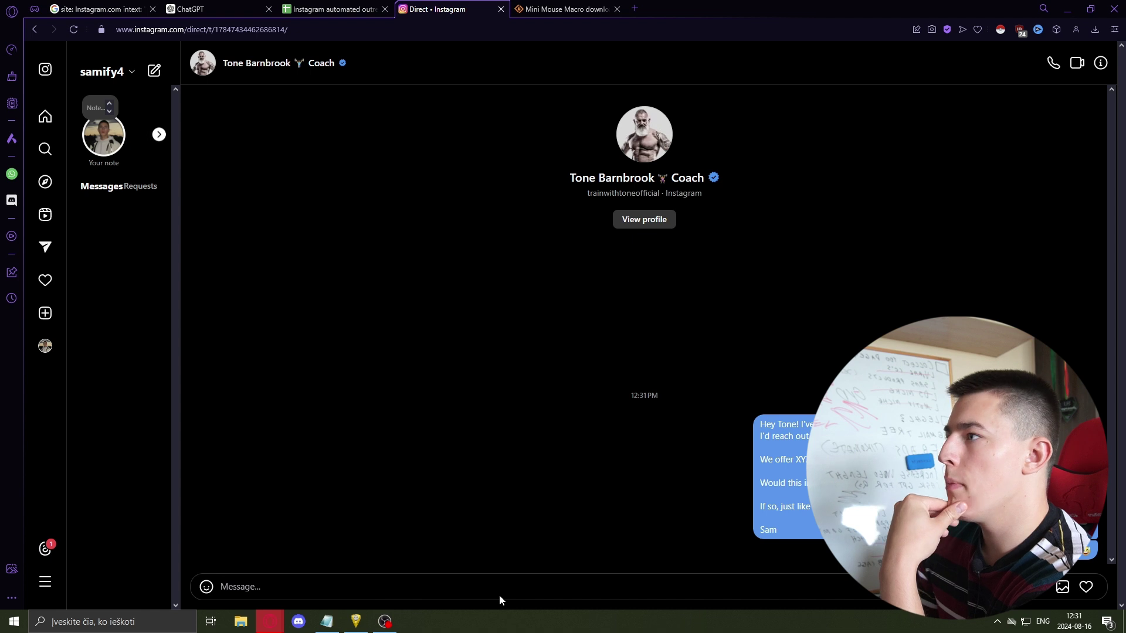
{"action": "left_click", "coordinate": [334, 11]}
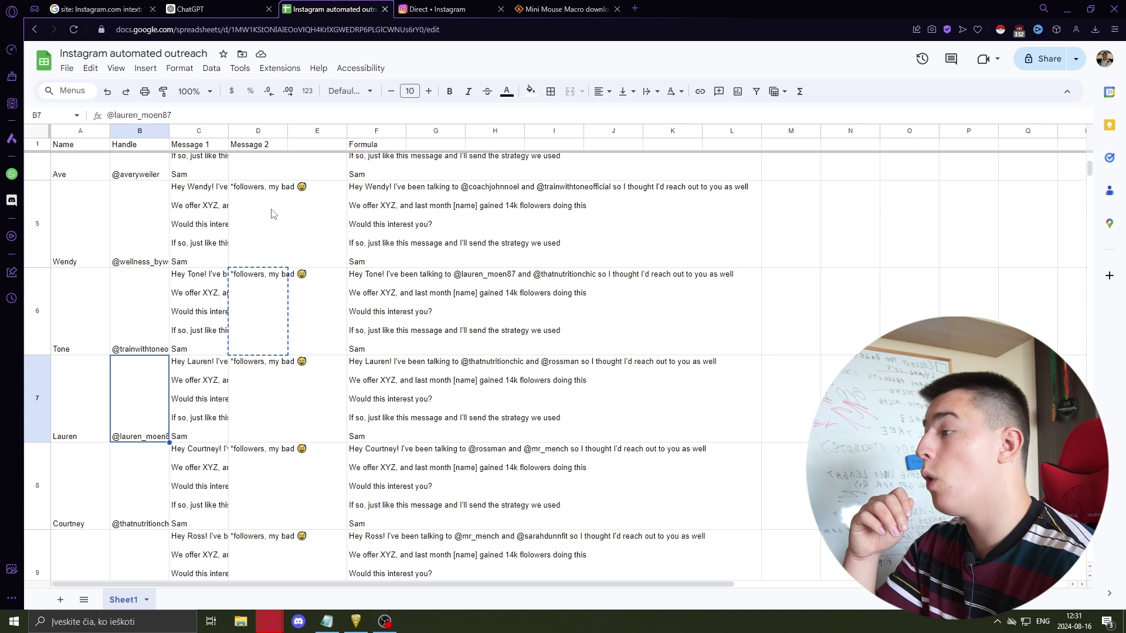
- In Mini Mouse Macro, start a new condition at macro line 45 and set its type to RUN ACTION
{"action": "left_click", "coordinate": [356, 622]}
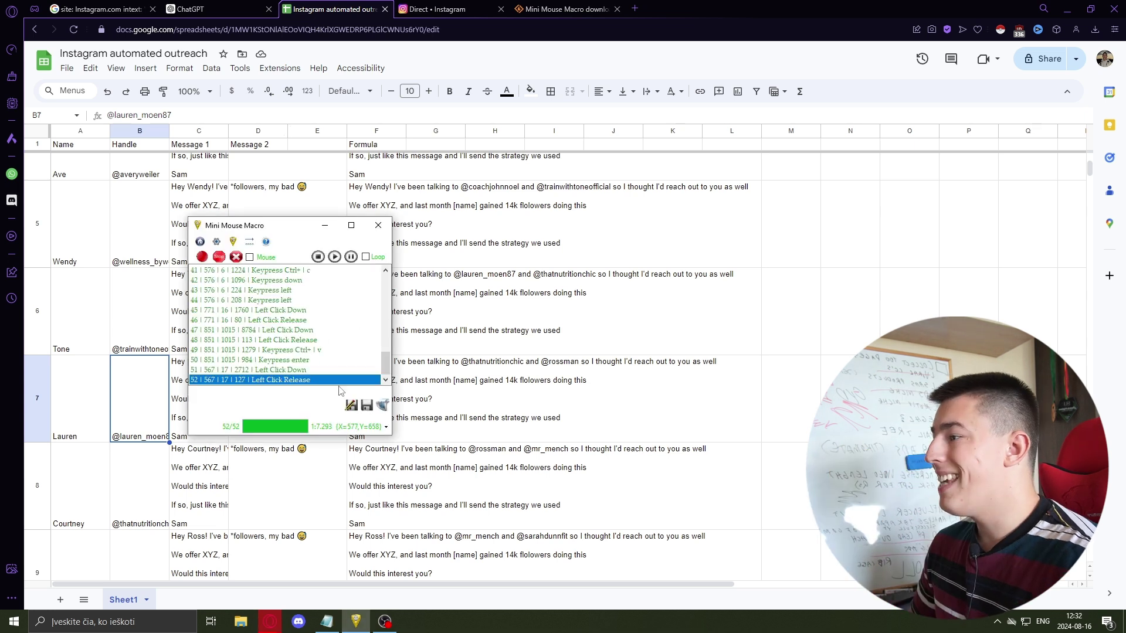
{"action": "left_click", "coordinate": [300, 311]}
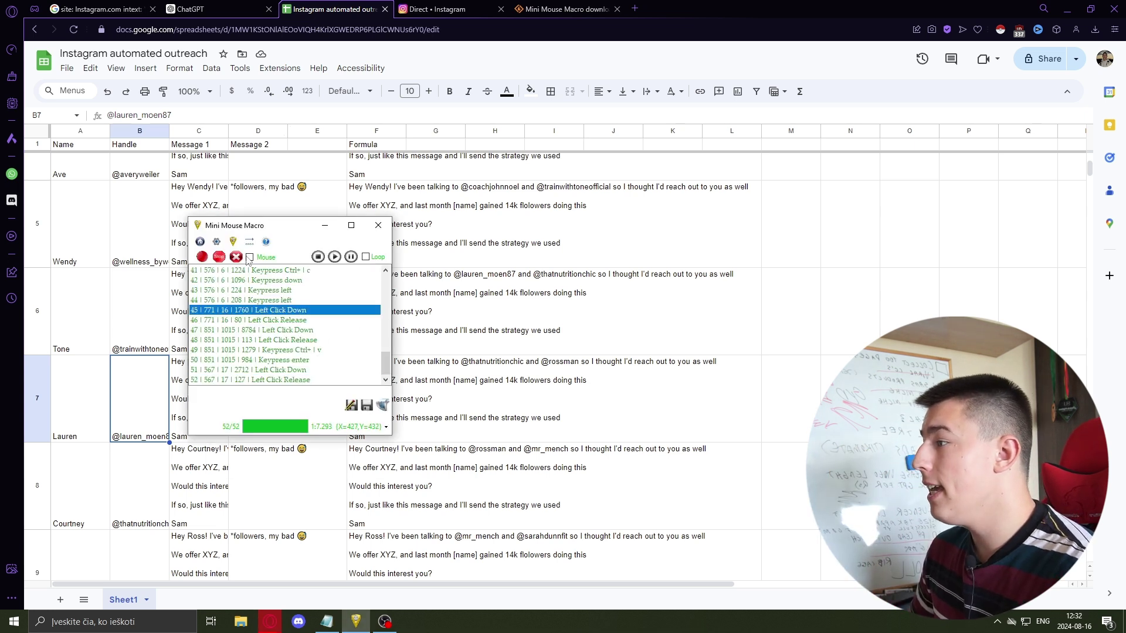
{"action": "right_click", "coordinate": [291, 310]}
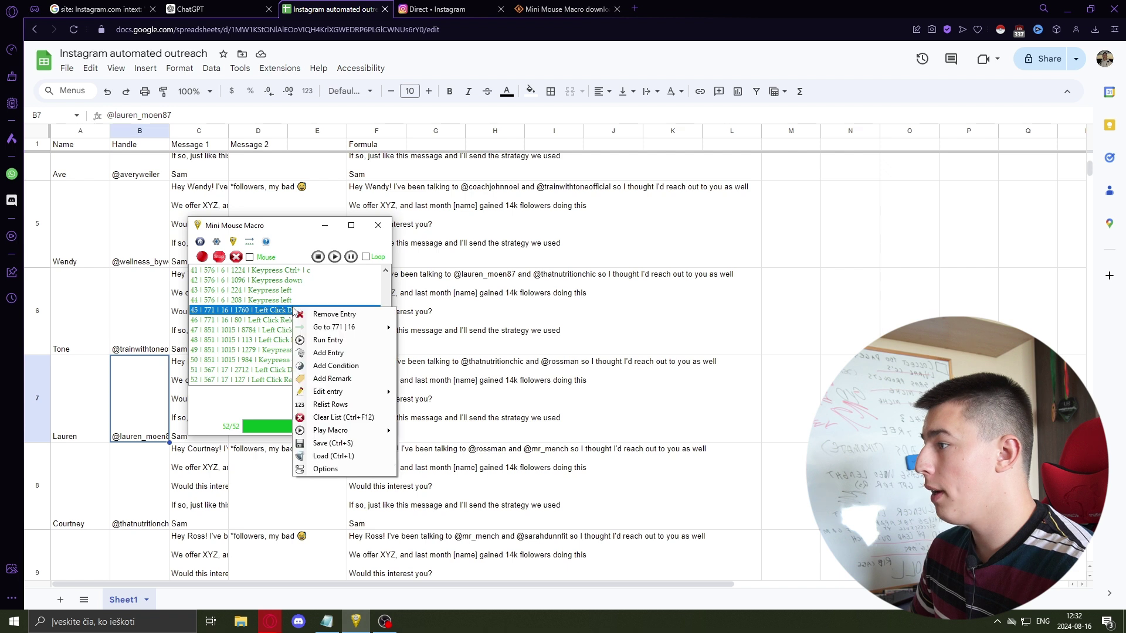
{"action": "left_click", "coordinate": [355, 365]}
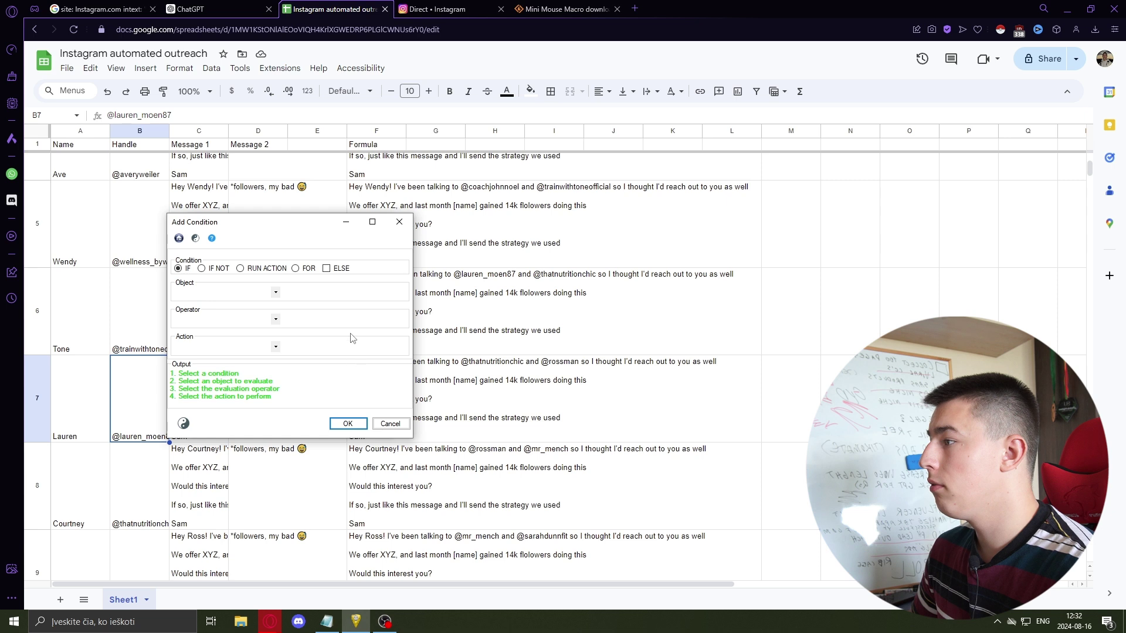
{"action": "left_click", "coordinate": [240, 268]}
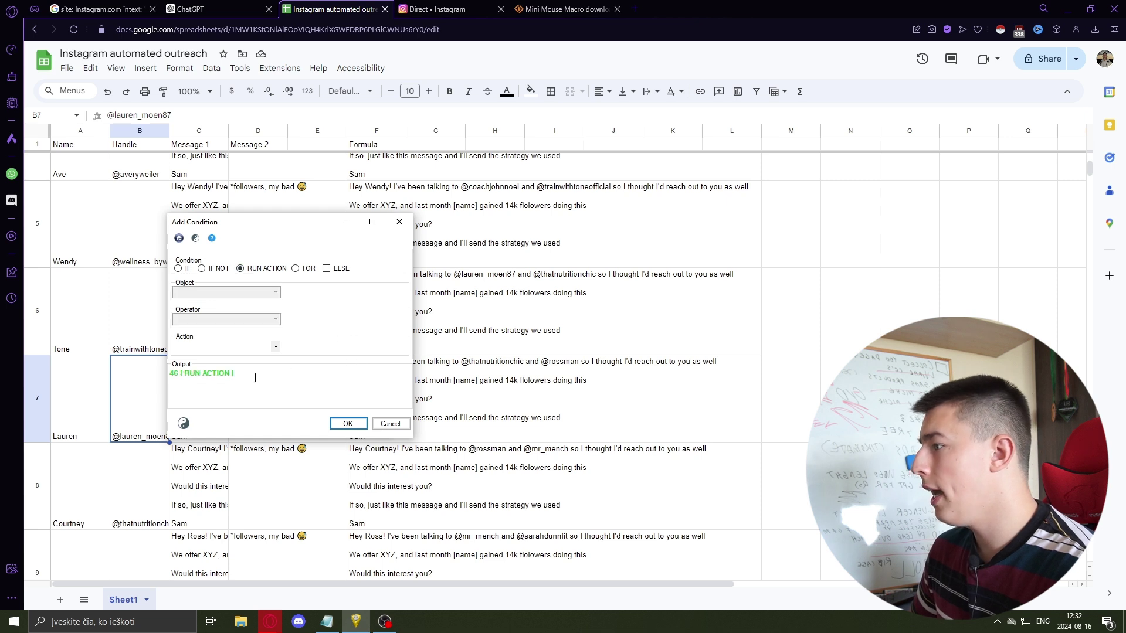
{"action": "key", "text": "ctrl+v"}
{"action": "key", "text": "ctrl+z"}
- Choose WAIT SECONDS as the action and paste %random_5-10% as its value
{"action": "left_click", "coordinate": [248, 347]}
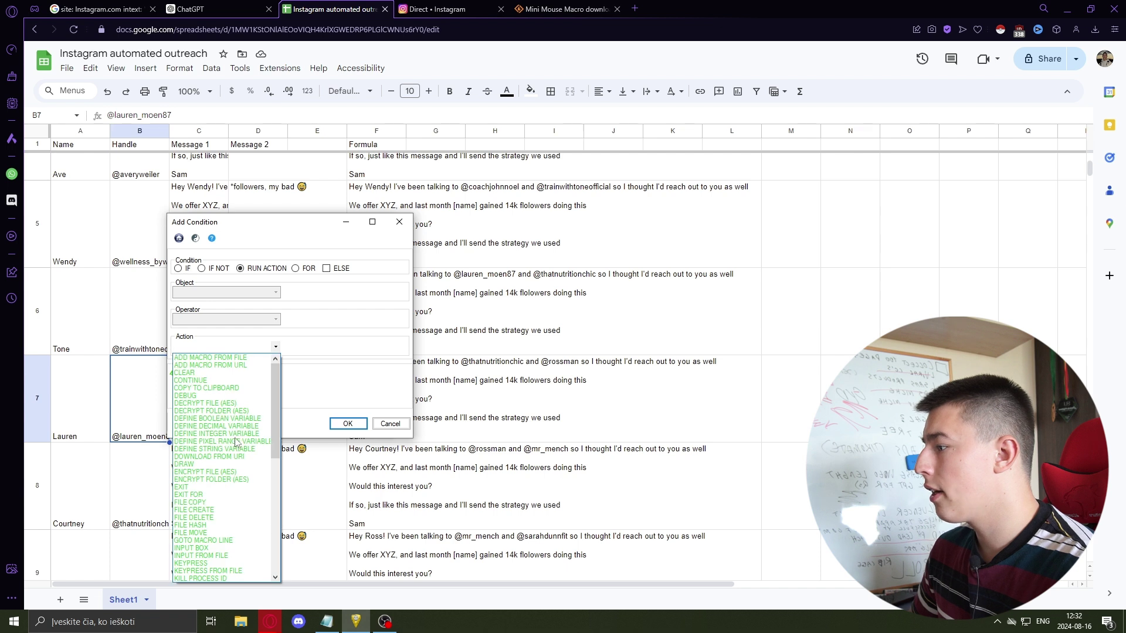
{"action": "scroll", "coordinate": [238, 494], "scroll_direction": "down", "scroll_amount": 10}
{"action": "scroll", "coordinate": [238, 495], "scroll_direction": "down", "scroll_amount": 3}
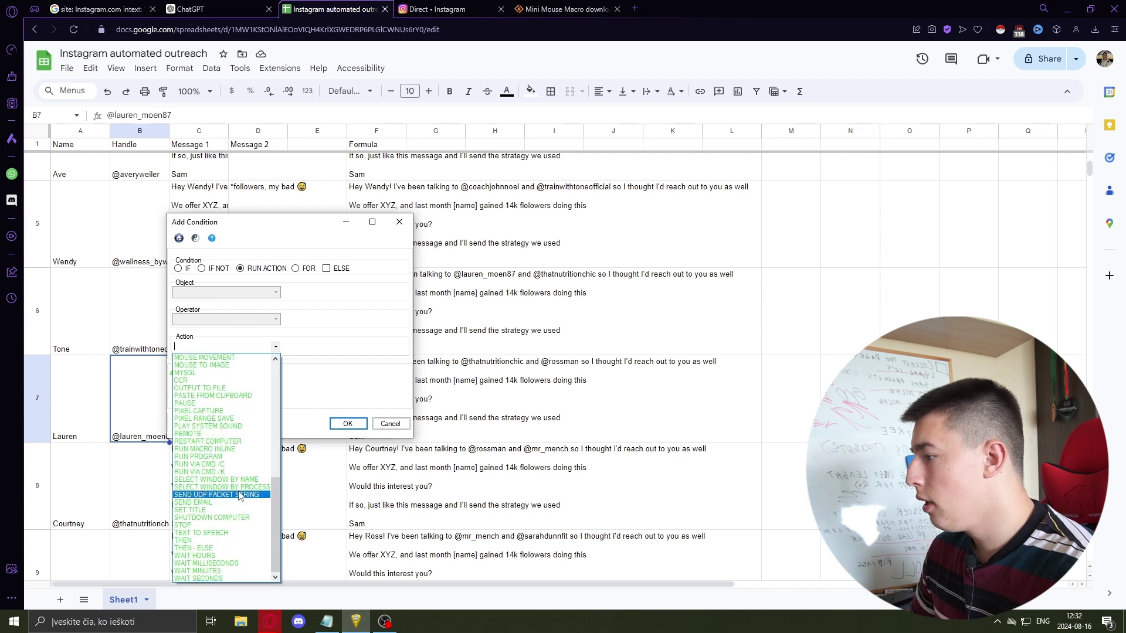
{"action": "left_click", "coordinate": [214, 579]}
{"action": "left_click", "coordinate": [318, 347]}
{"action": "key", "text": "ctrl+v"}
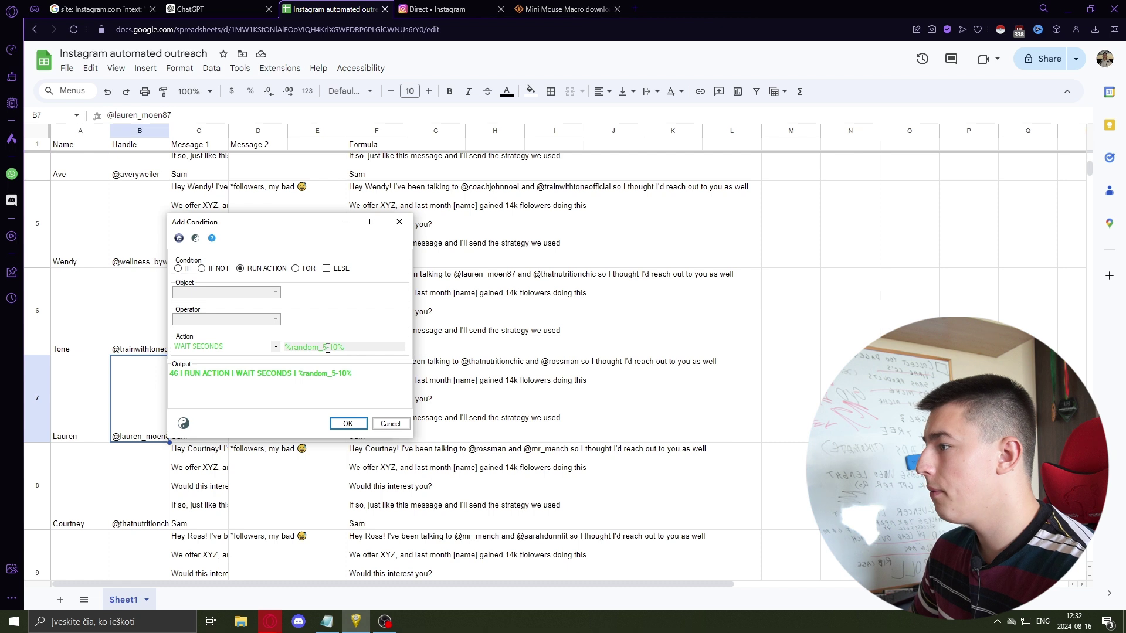
- Change the wait value to %random_5-30% and add the condition to the macro
{"action": "left_click", "coordinate": [328, 349]}
{"action": "key", "text": "BackSpace"}
{"action": "key", "text": "Delete"}
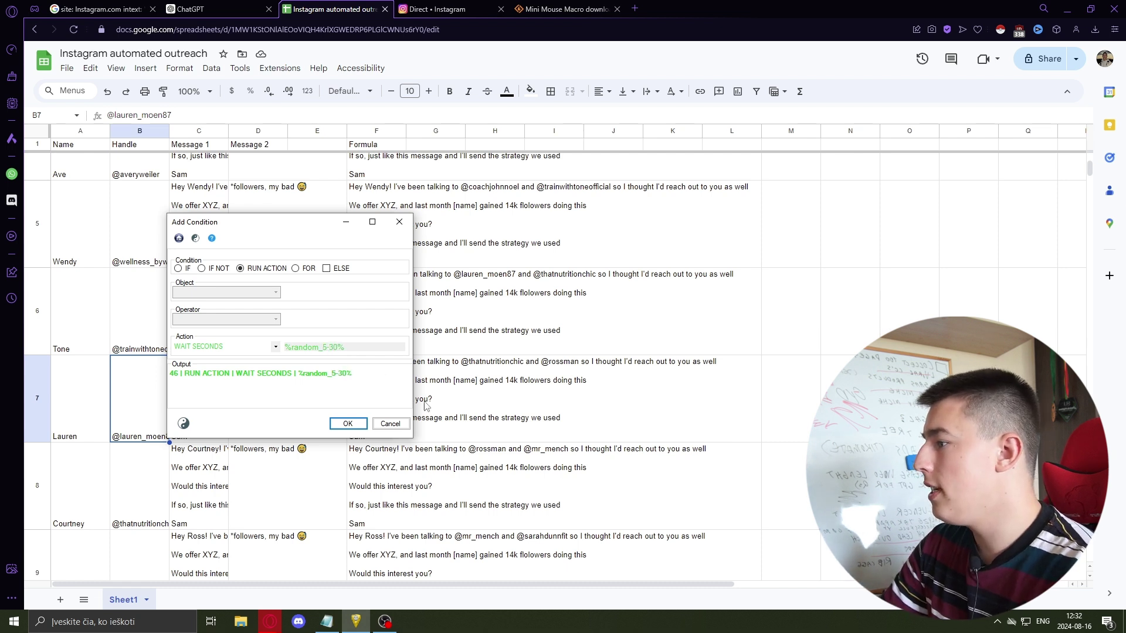
{"action": "left_click", "coordinate": [355, 424]}
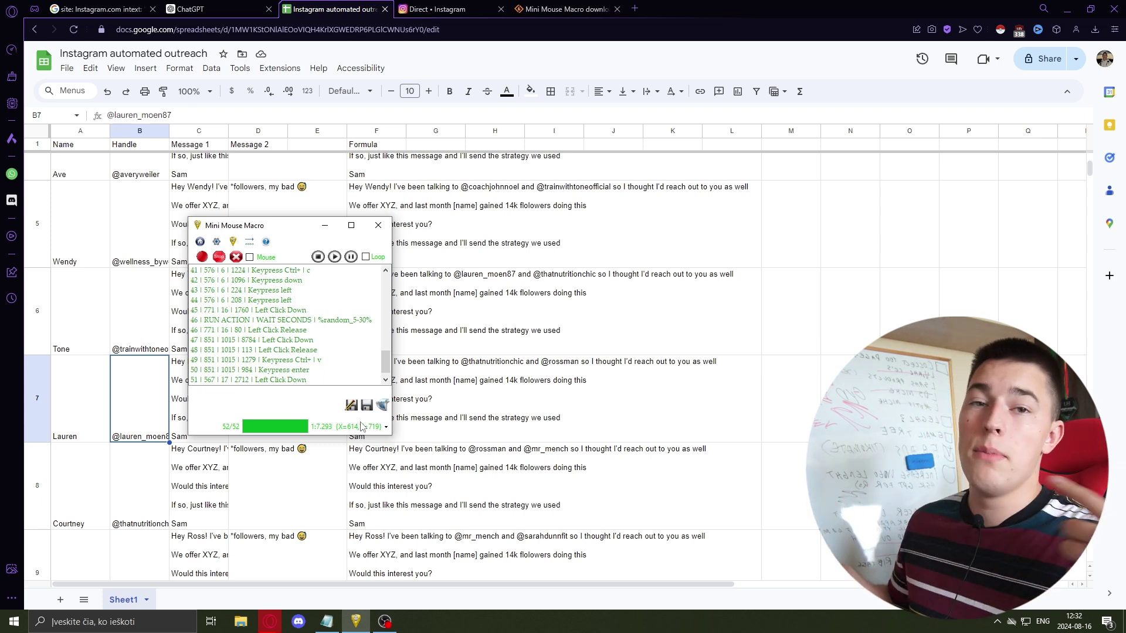
- Set the macro to loop 50 times and minimize the Mini Mouse Macro window
{"action": "left_click", "coordinate": [376, 258]}
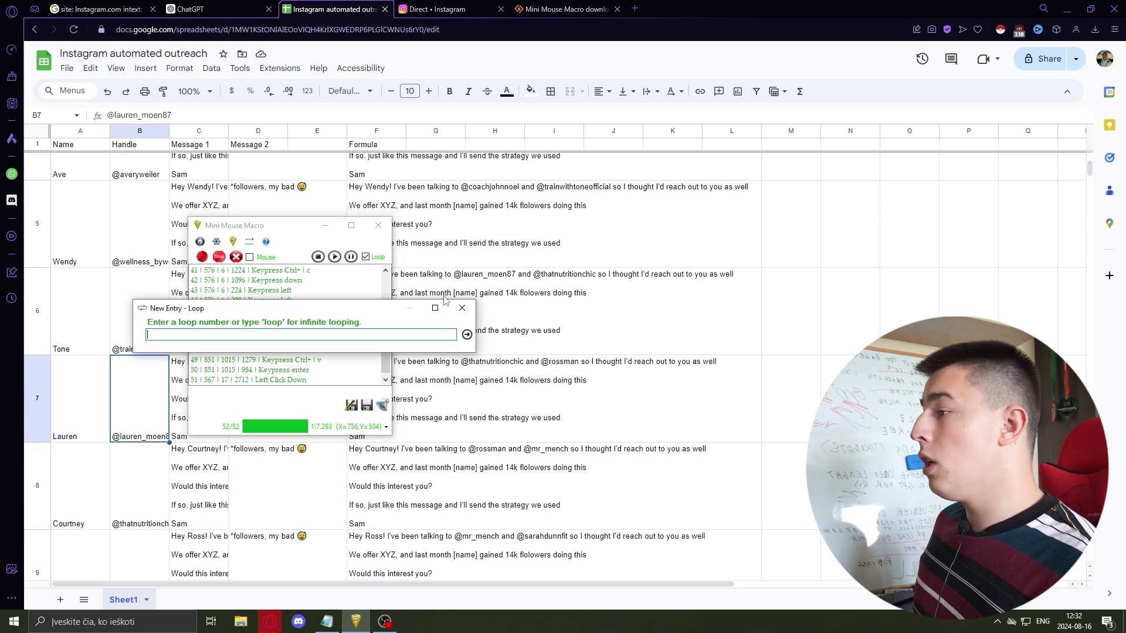
{"action": "type", "text": "50"}
{"action": "key", "text": "Return"}
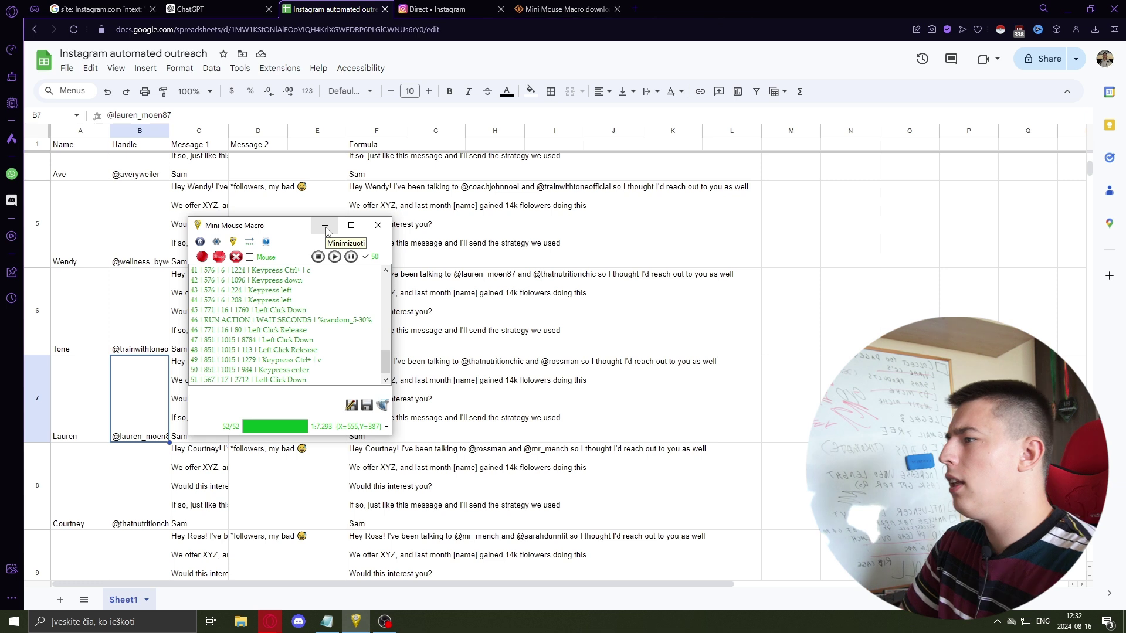
{"action": "left_click", "coordinate": [325, 227]}
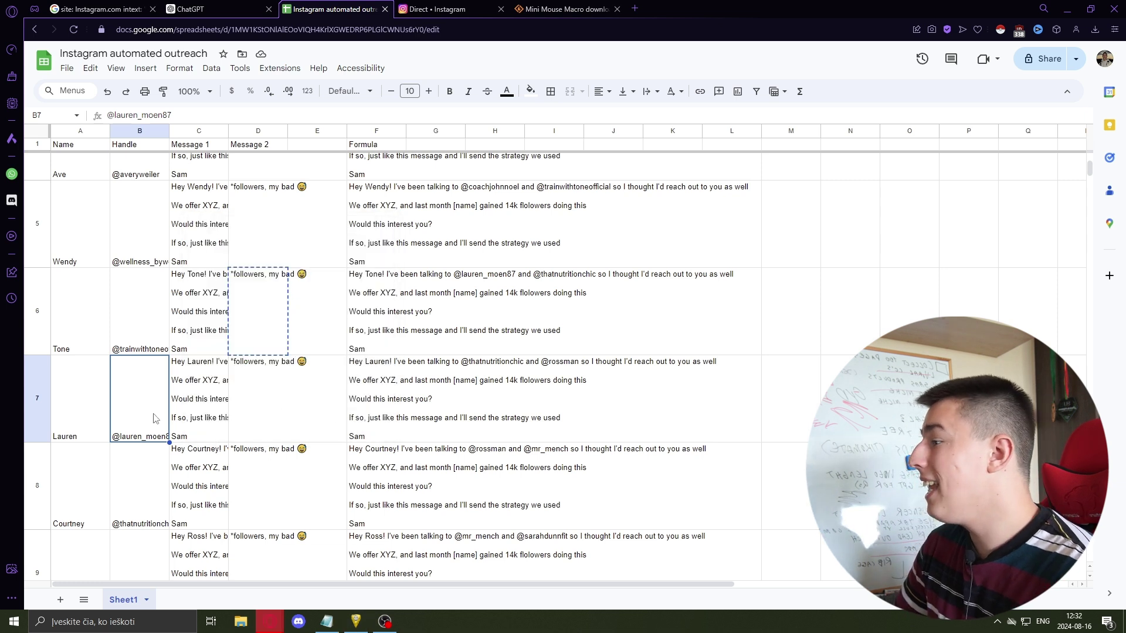
{"action": "scroll", "coordinate": [155, 418], "scroll_direction": "down", "scroll_amount": 3}
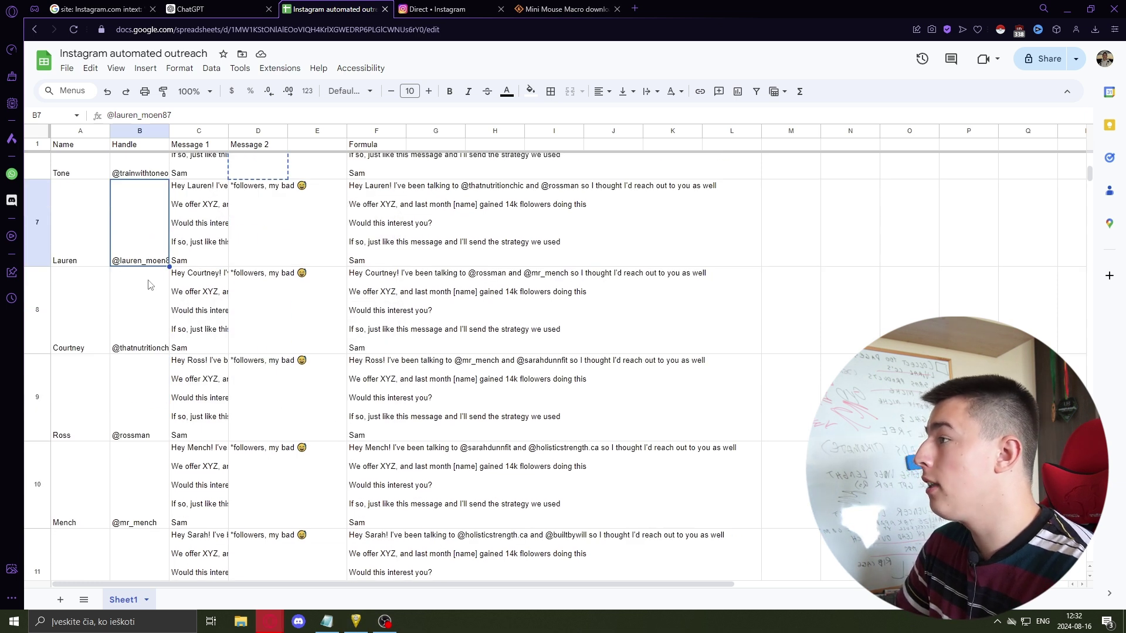
{"action": "left_click", "coordinate": [432, 8]}
{"action": "left_click", "coordinate": [329, 9]}
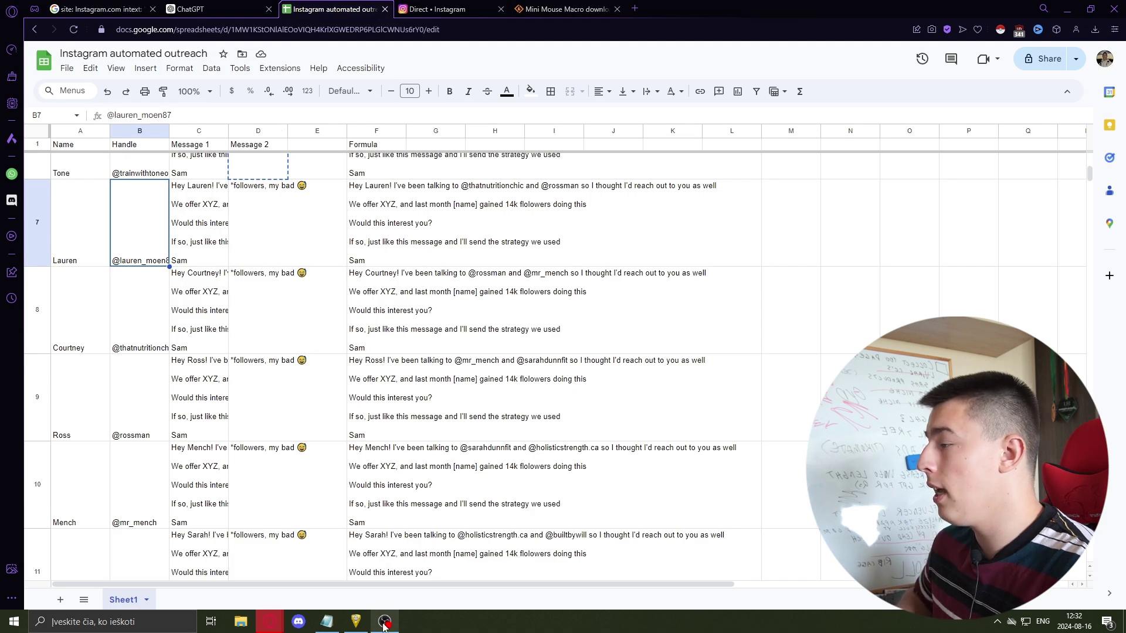
{"action": "key", "text": "alt"}
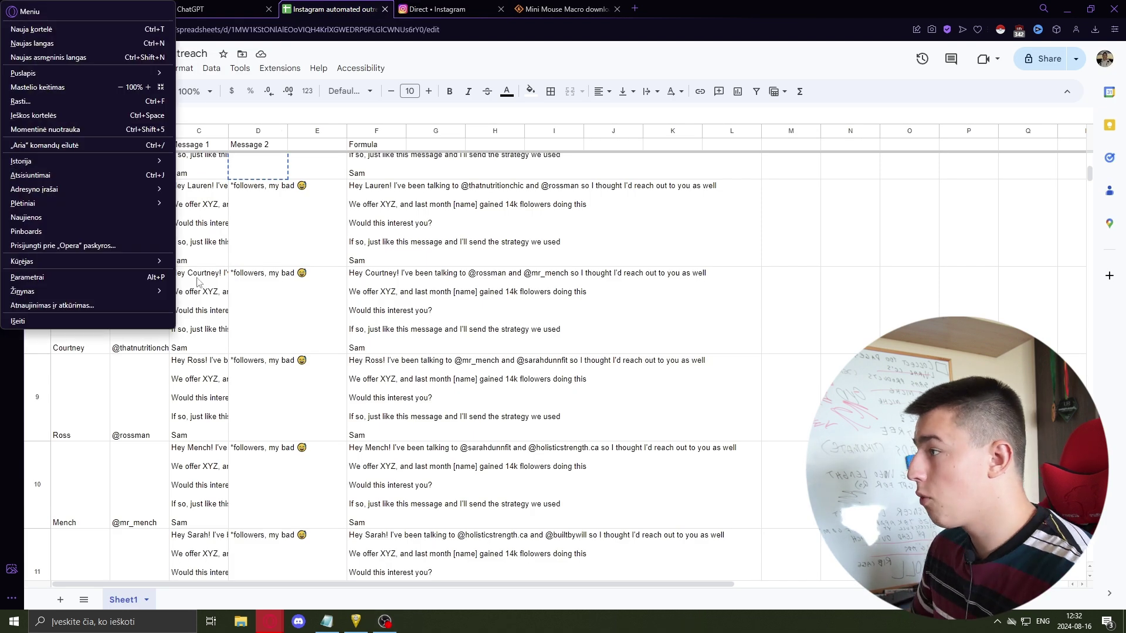
{"action": "key", "text": "Escape"}
{"action": "key", "text": "Right"}
{"action": "key", "text": "Left"}
- Examine the row values and time delay of macro entry 31 in its edit dialog, leaving them unchanged
{"action": "left_click", "coordinate": [356, 621]}
{"action": "scroll", "coordinate": [233, 298], "scroll_direction": "down", "scroll_amount": 5}
{"action": "double_click", "coordinate": [234, 291]}
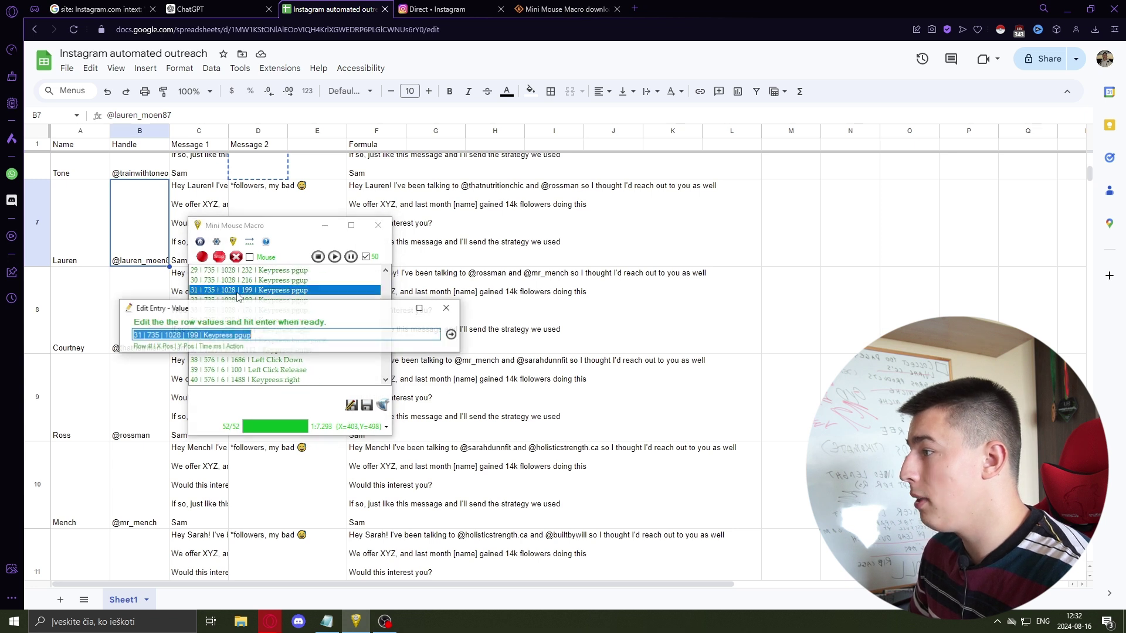
{"action": "left_click", "coordinate": [178, 335]}
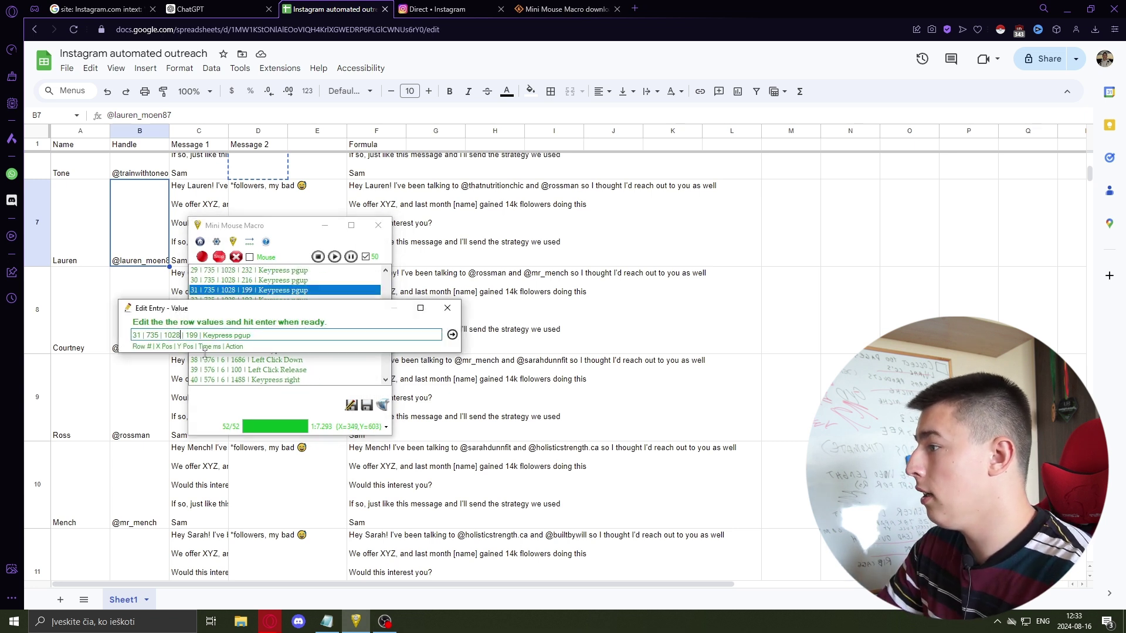
{"action": "left_click", "coordinate": [448, 308]}
{"action": "scroll", "coordinate": [233, 332], "scroll_direction": "up", "scroll_amount": 1}
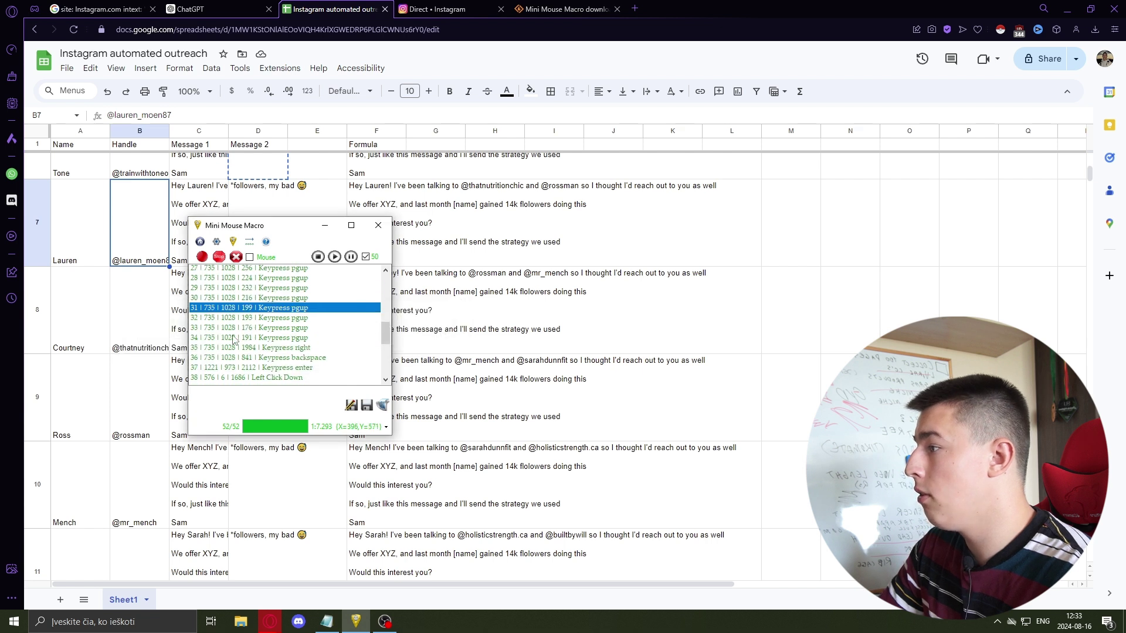
{"action": "double_click", "coordinate": [254, 322]}
{"action": "left_click", "coordinate": [195, 334]}
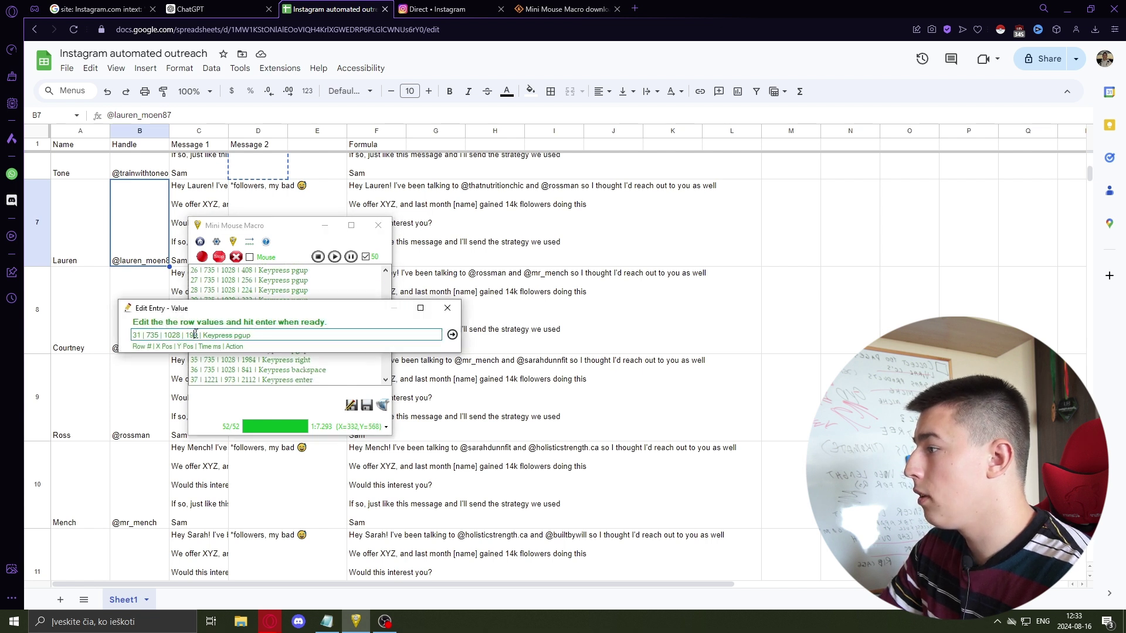
{"action": "left_click", "coordinate": [448, 308]}
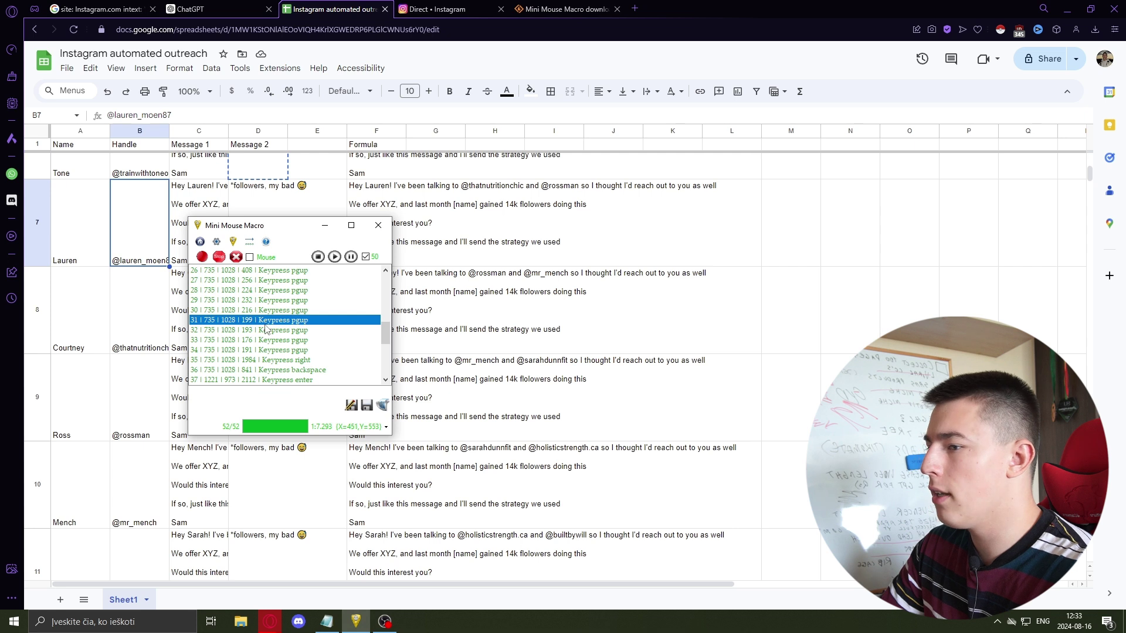
- Open the save dialog for the macro, close it without saving, and play the macro
{"action": "key", "text": "F1"}
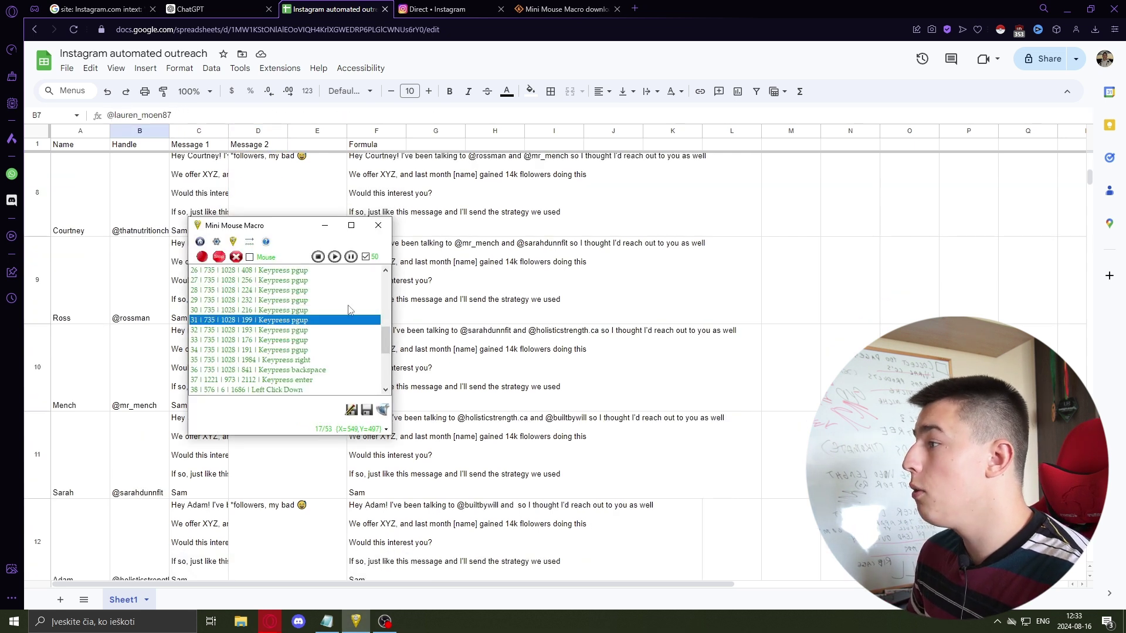
{"action": "left_click", "coordinate": [366, 410]}
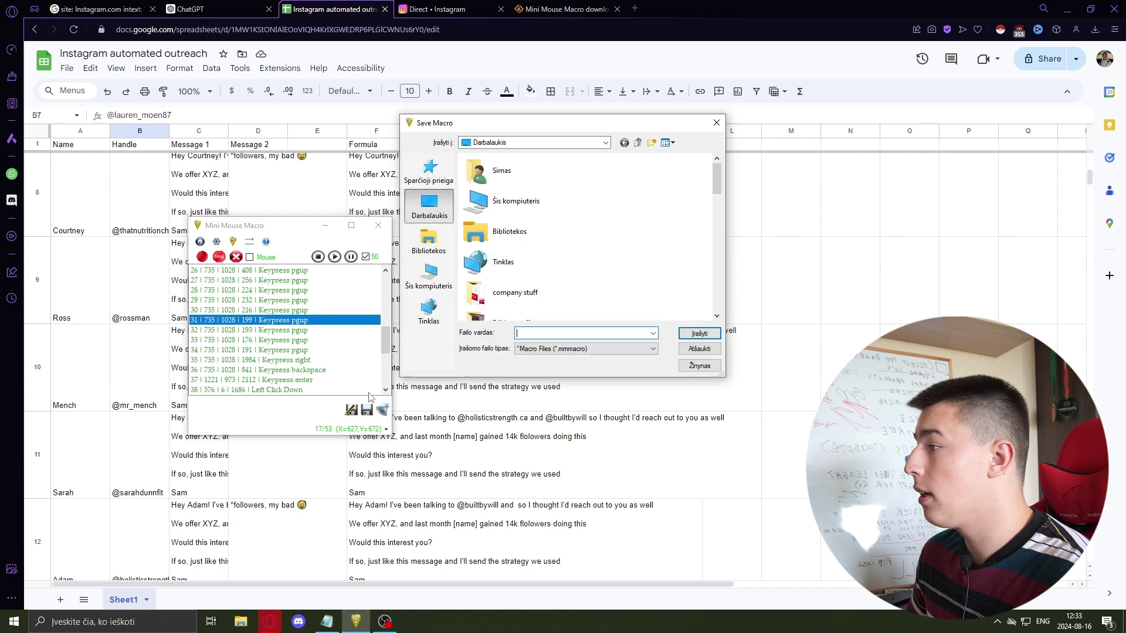
{"action": "left_click", "coordinate": [716, 122]}
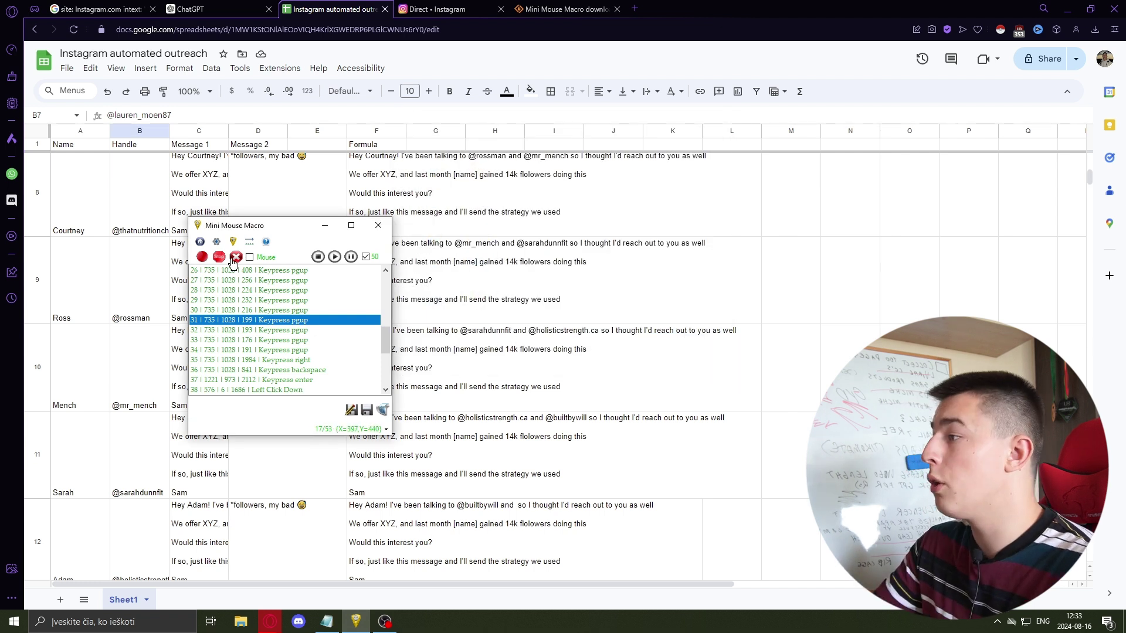
{"action": "left_click", "coordinate": [334, 257]}
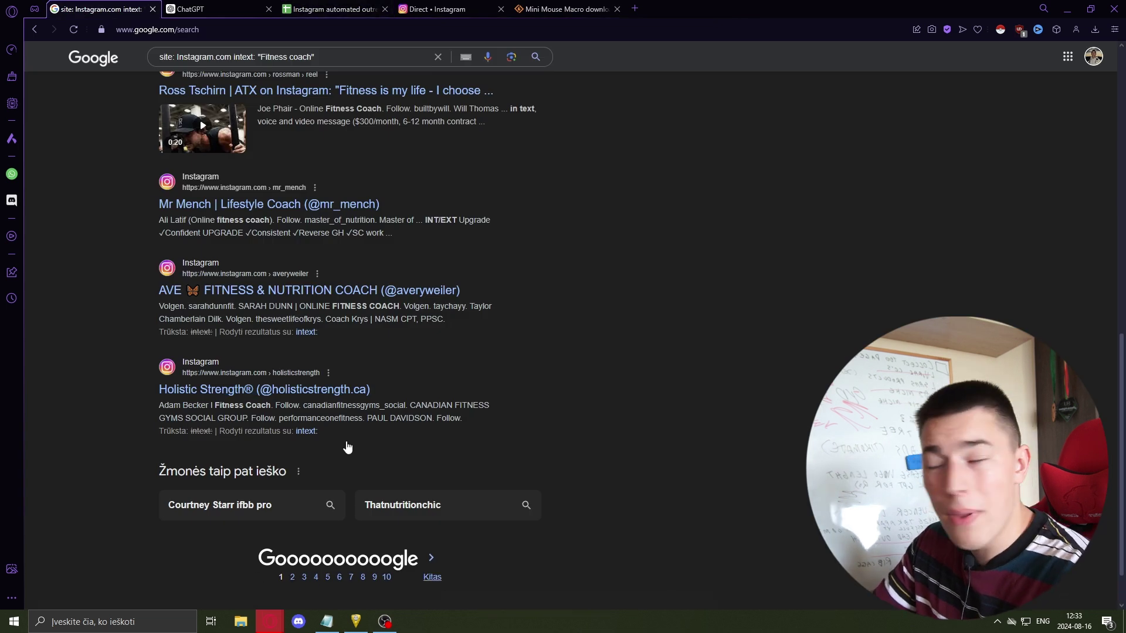
- Clear all recorded entries from the Mini Mouse Macro list and return to the browser
{"action": "left_click", "coordinate": [356, 621]}
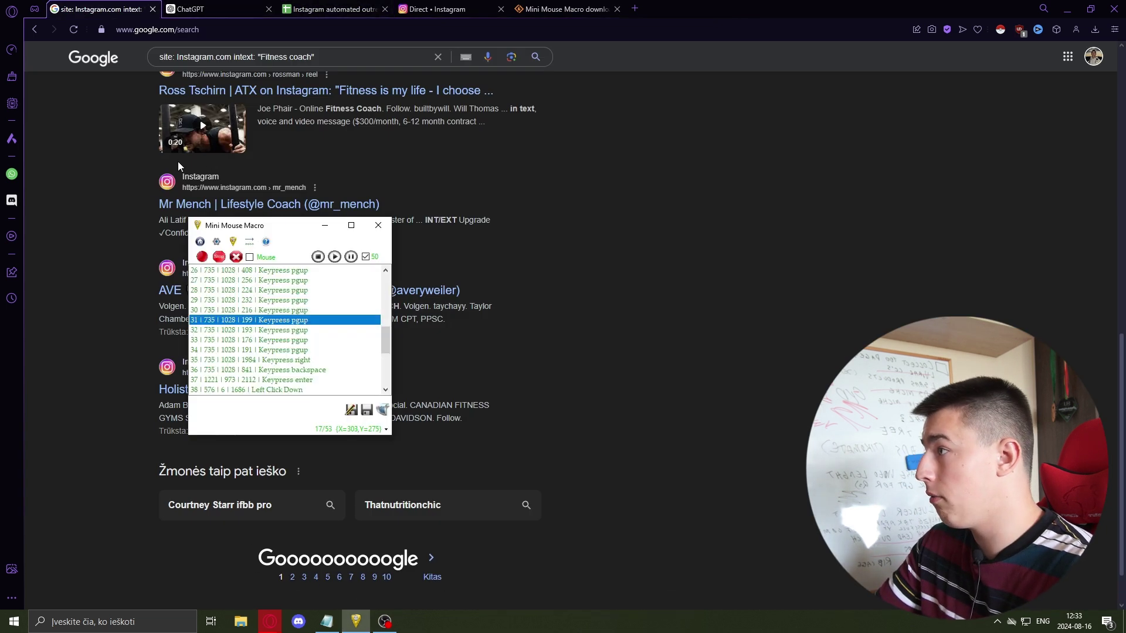
{"action": "left_click", "coordinate": [236, 257]}
{"action": "left_click", "coordinate": [556, 350]}
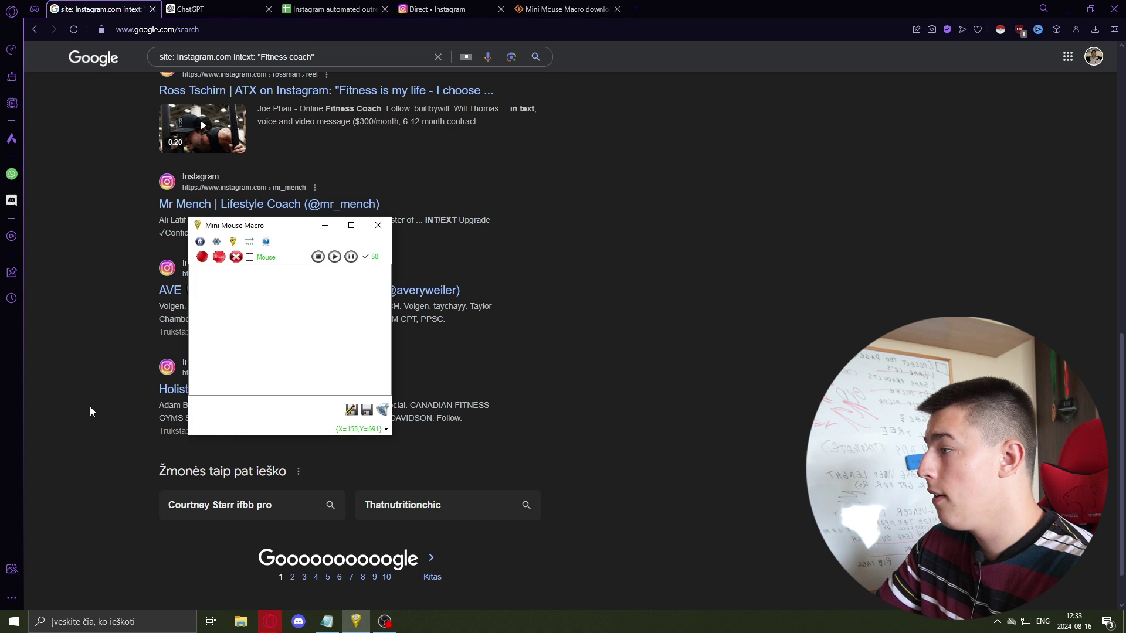
{"action": "left_click", "coordinate": [89, 407]}
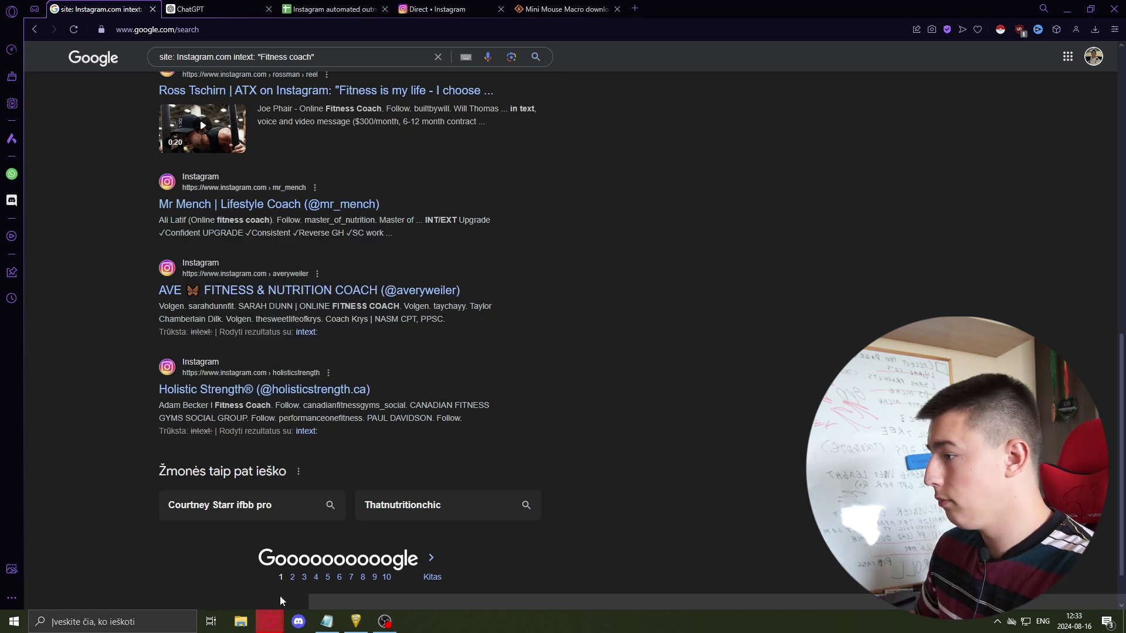
- Return to the Instagram automated outreach sheet and undo the last four changes
{"action": "left_click", "coordinate": [220, 7]}
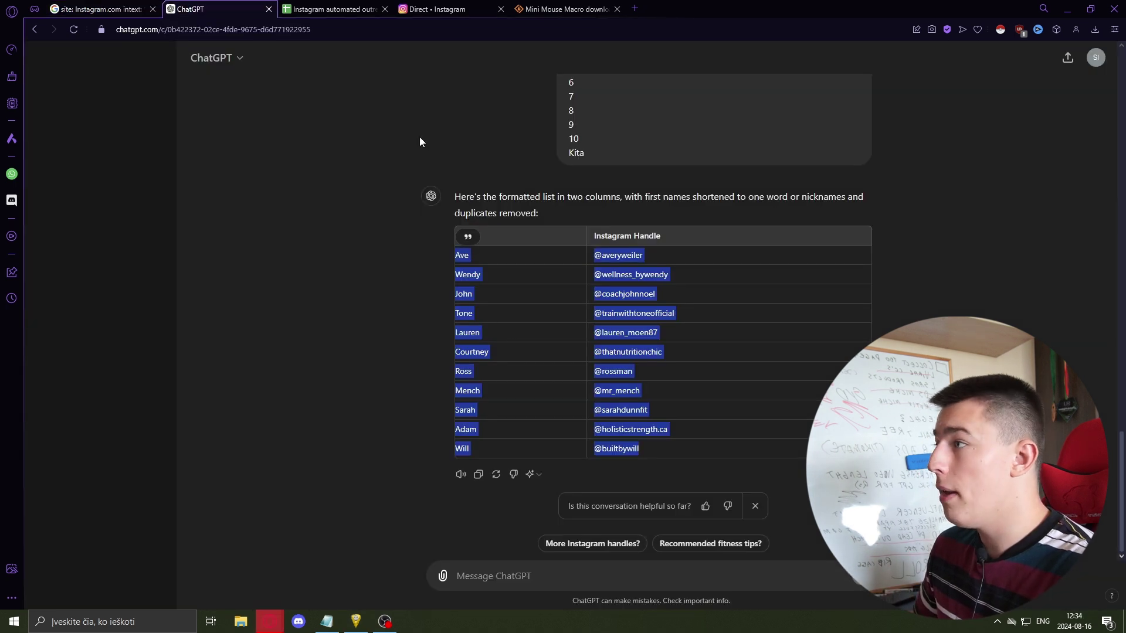
{"action": "left_click", "coordinate": [328, 9]}
{"action": "key", "text": "ctrl+z"}
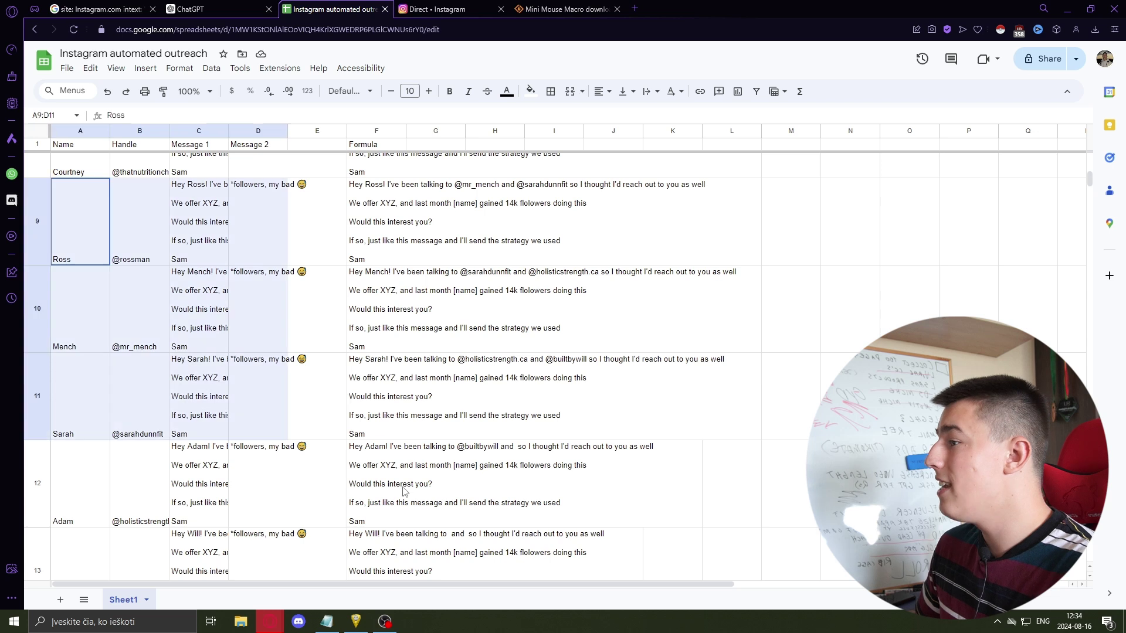
{"action": "key", "text": "ctrl+z"}
{"action": "key", "text": "ctrl+z"}
{"action": "key", "text": "ctrl+z"}
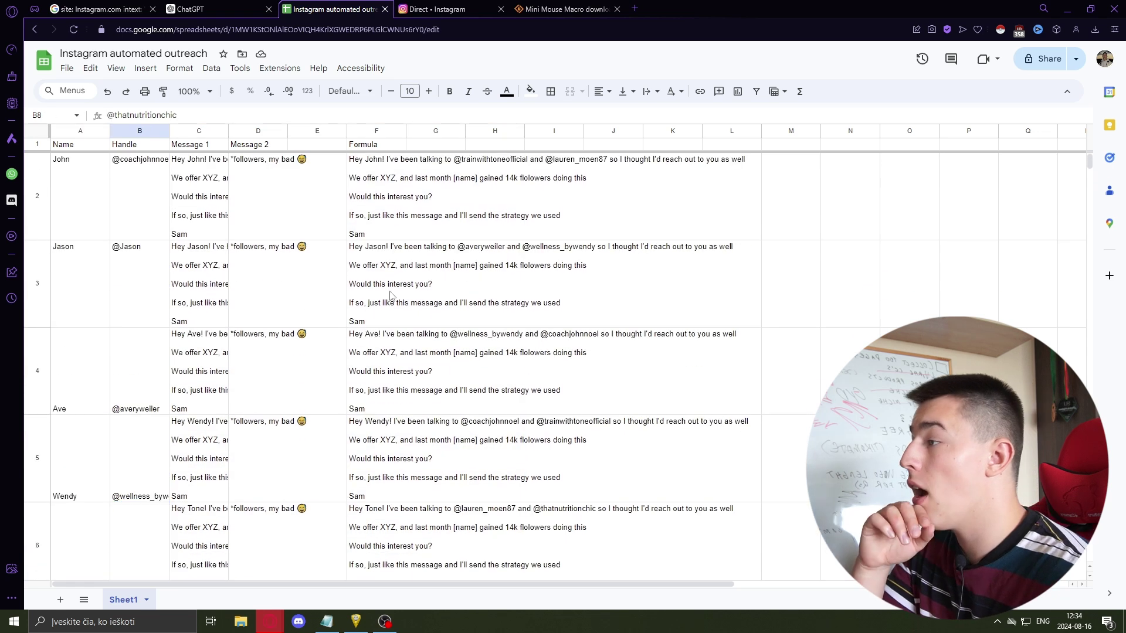
- Reword the message formula in F3 by replacing "I've been talking" with "I reached out to"
{"action": "left_click", "coordinate": [397, 178]}
{"action": "left_click", "coordinate": [385, 279]}
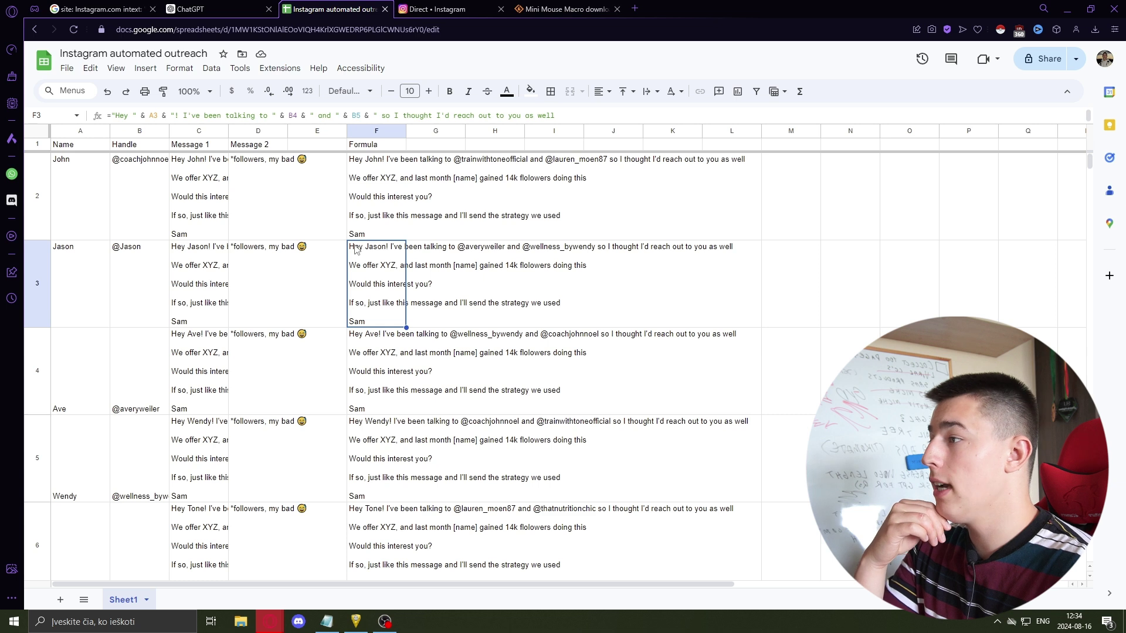
{"action": "left_click", "coordinate": [421, 169]}
{"action": "double_click", "coordinate": [377, 256]}
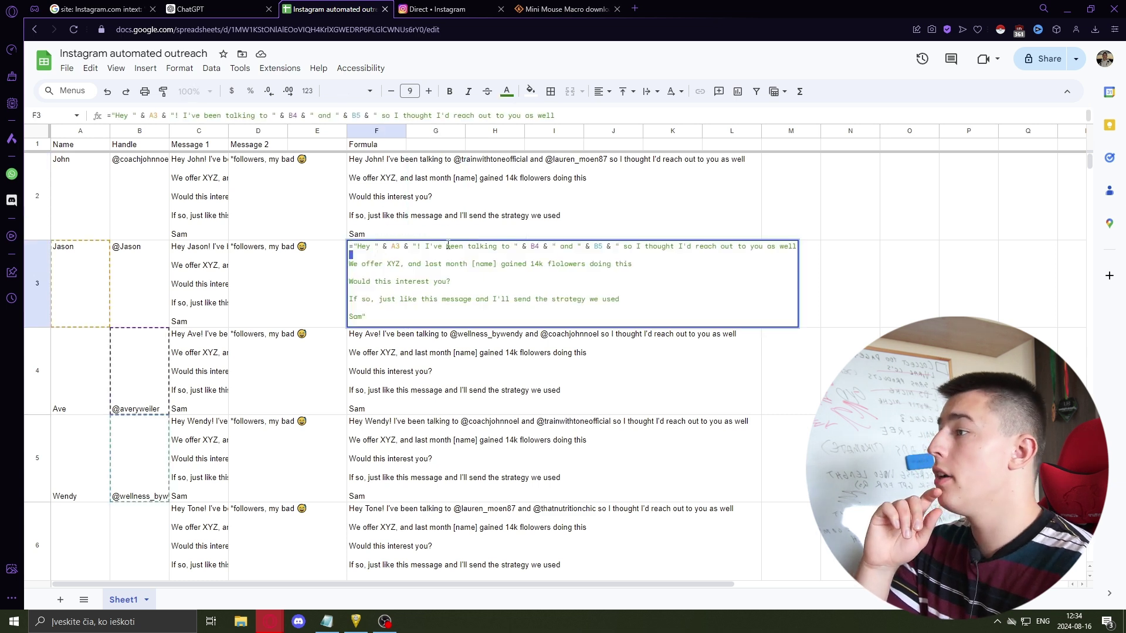
{"action": "left_click_drag", "start_coordinate": [431, 247], "coordinate": [496, 247]}
{"action": "type", "text": "reached out to"}
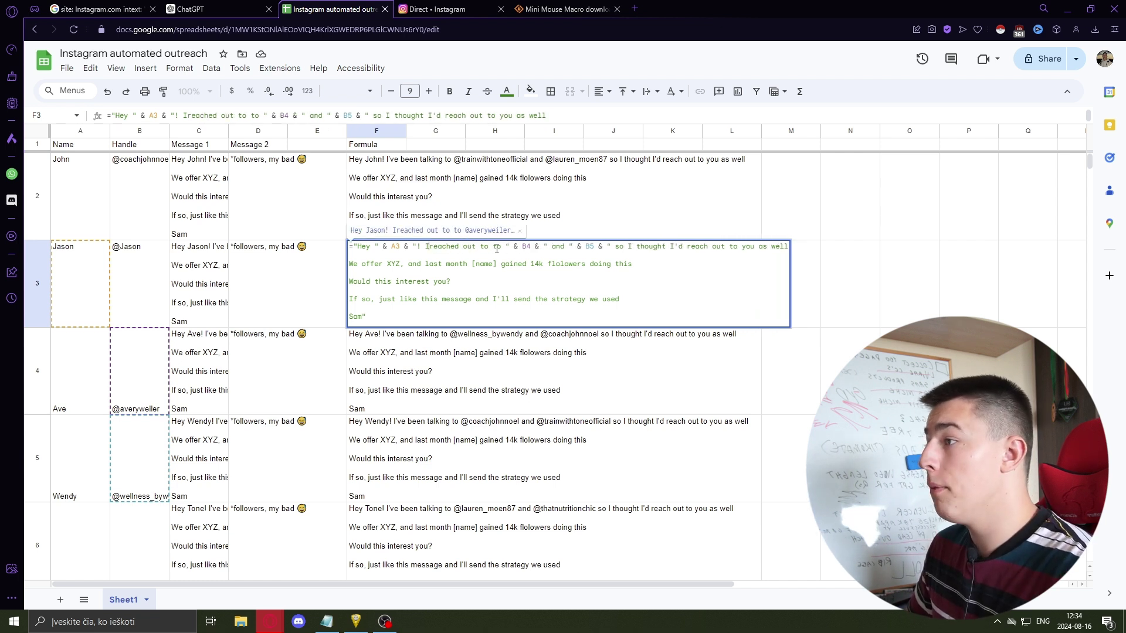
{"action": "key", "text": "Tab"}
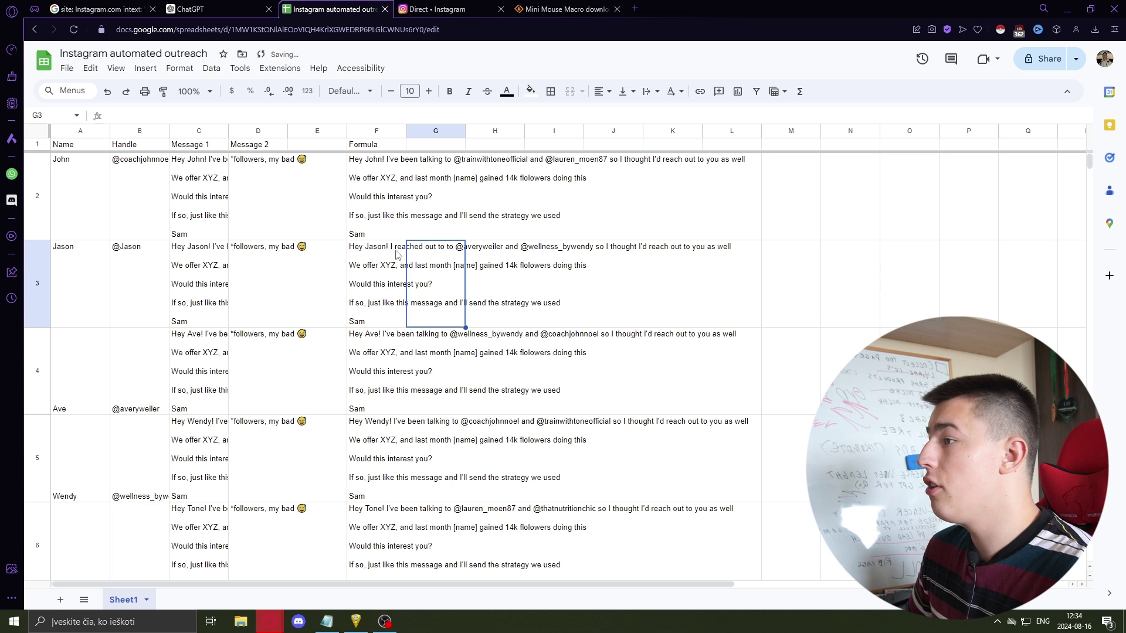
{"action": "left_click", "coordinate": [391, 292]}
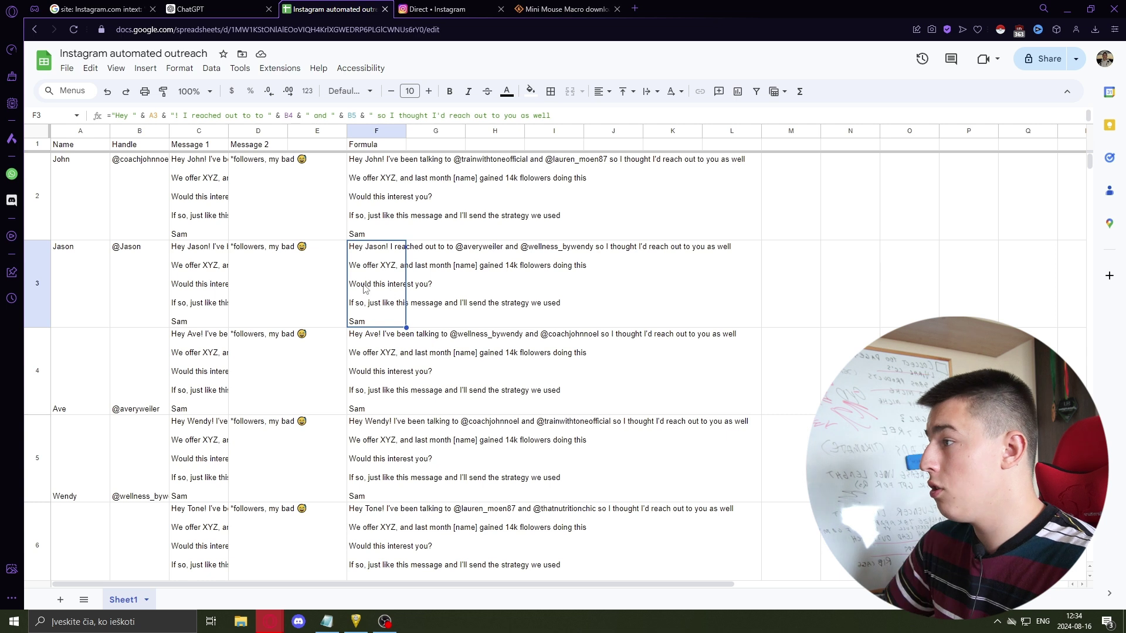
{"action": "left_click_drag", "start_coordinate": [280, 205], "coordinate": [317, 282]}
{"action": "left_click", "coordinate": [314, 306]}
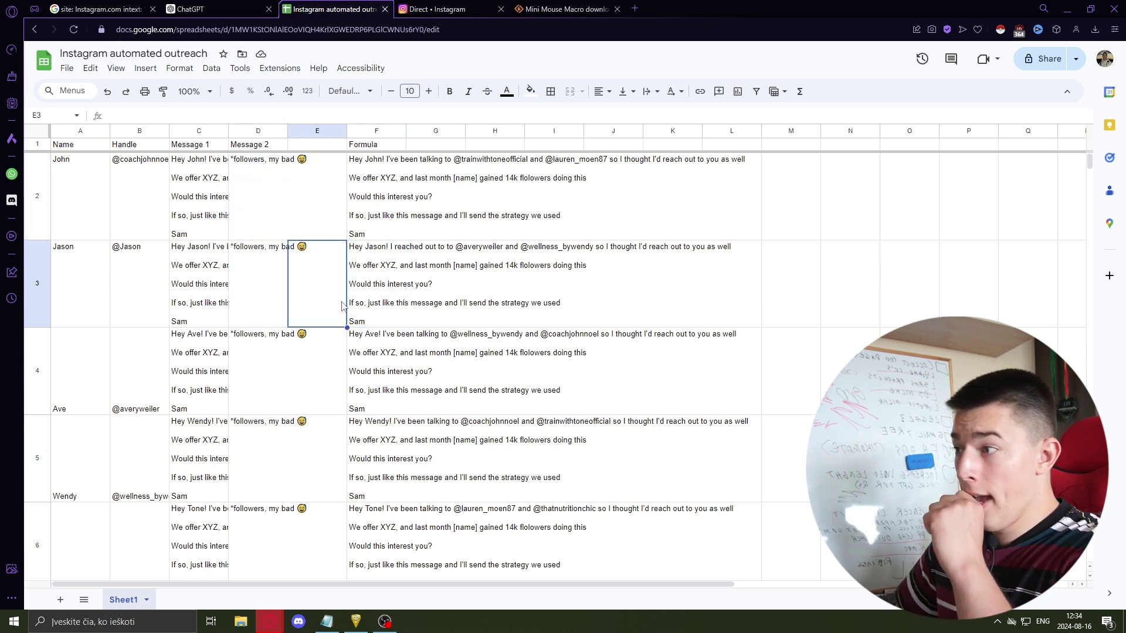
{"action": "left_click", "coordinate": [427, 7]}
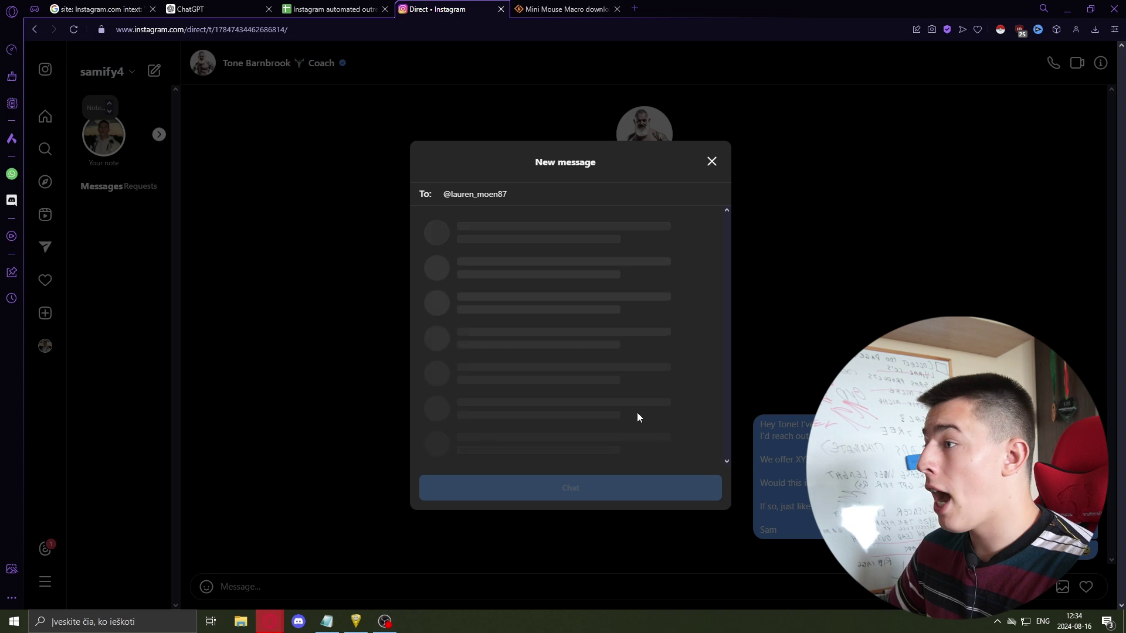
{"action": "left_click", "coordinate": [344, 8]}
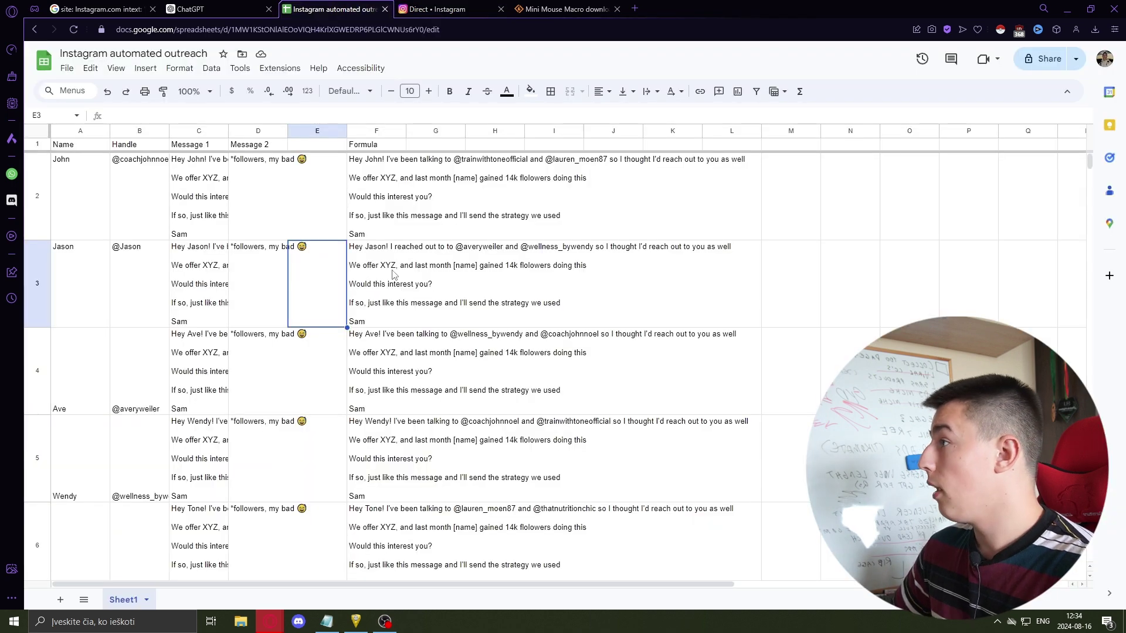
{"action": "left_click", "coordinate": [100, 9]}
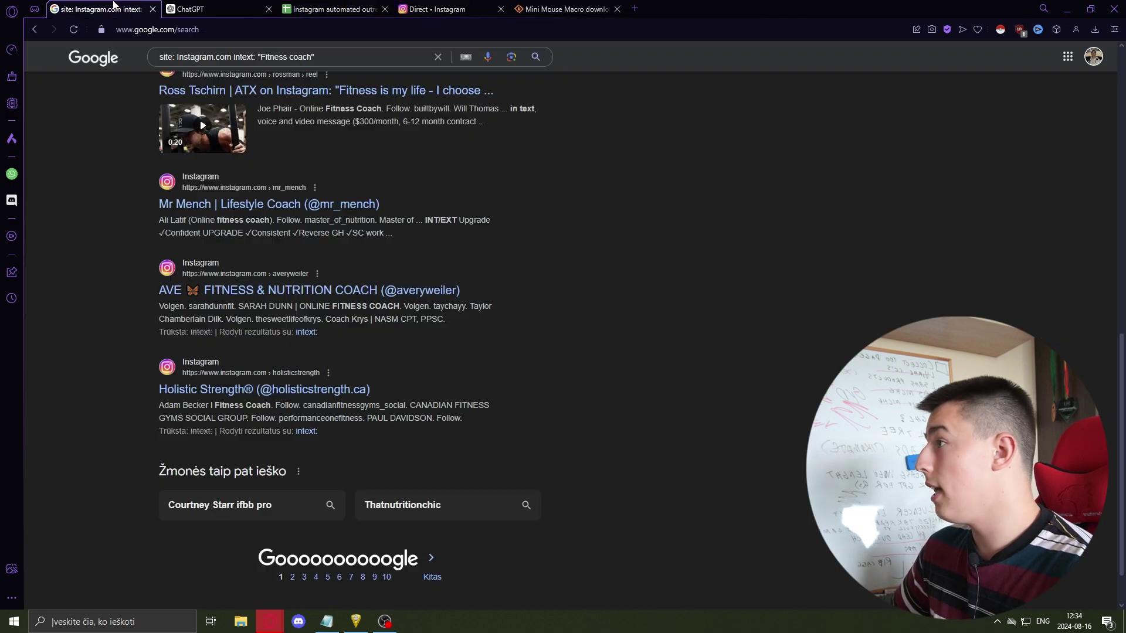
{"action": "left_click", "coordinate": [218, 7]}
{"action": "left_click", "coordinate": [334, 8]}
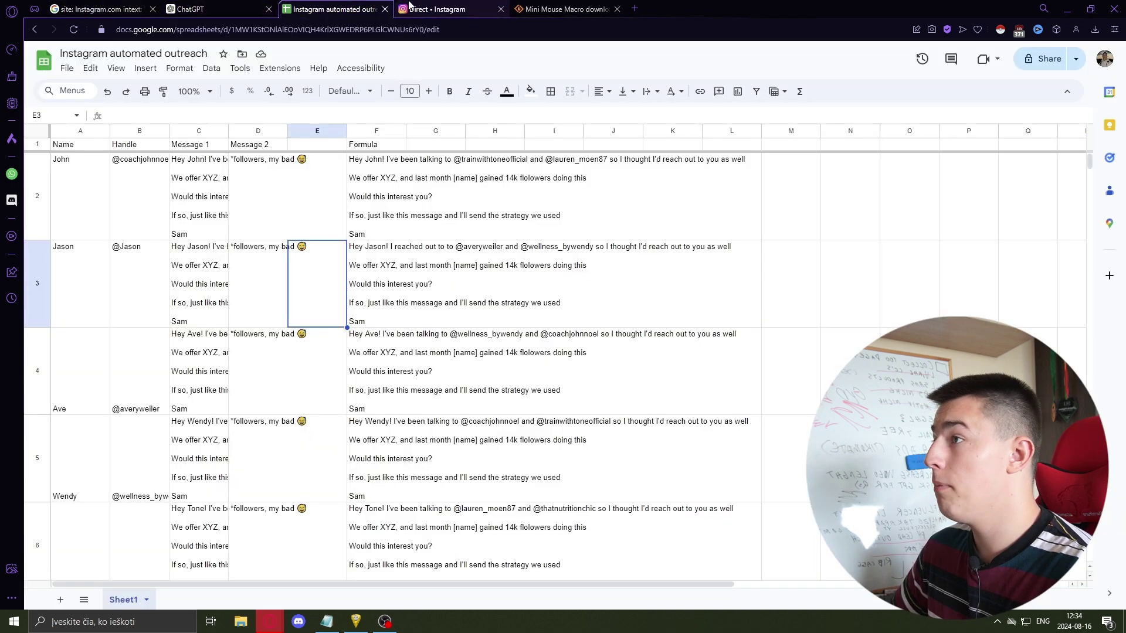